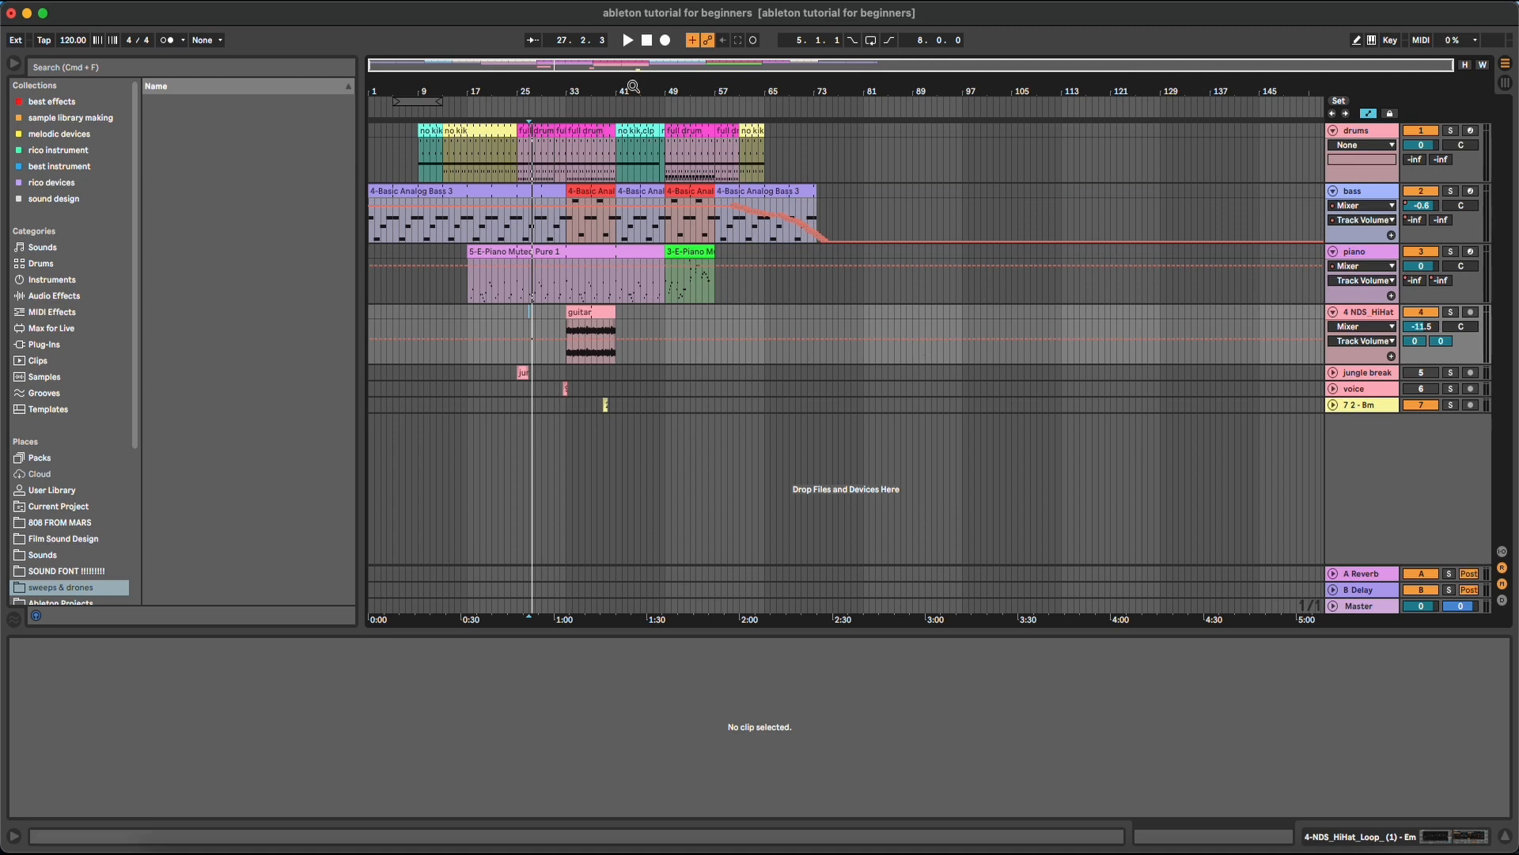
# - Play the arrangement from around bar 27 and stop it again
pyautogui.press('space')
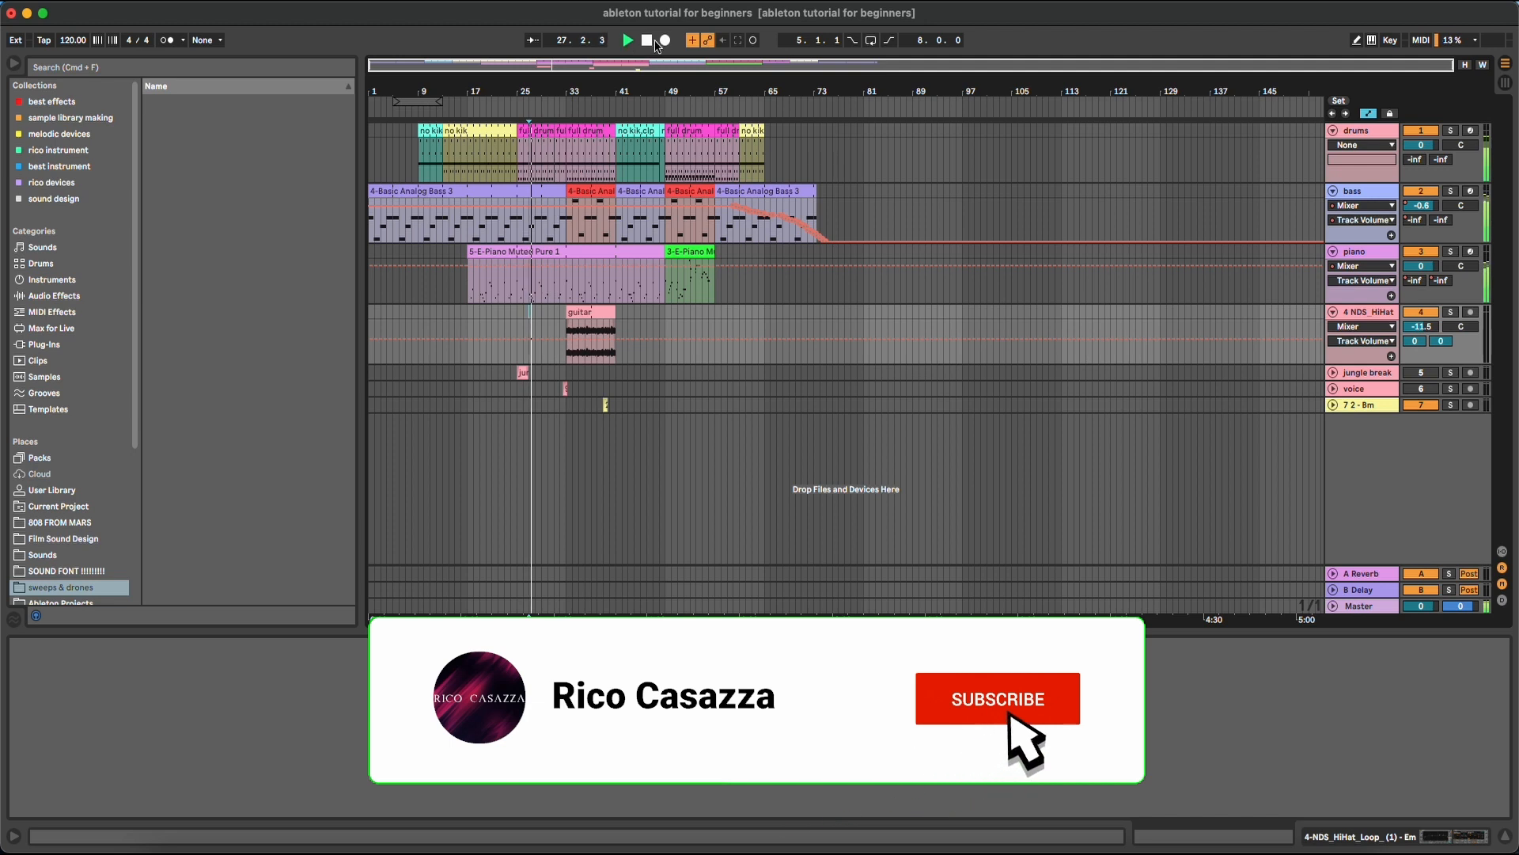
pyautogui.click(651, 41)
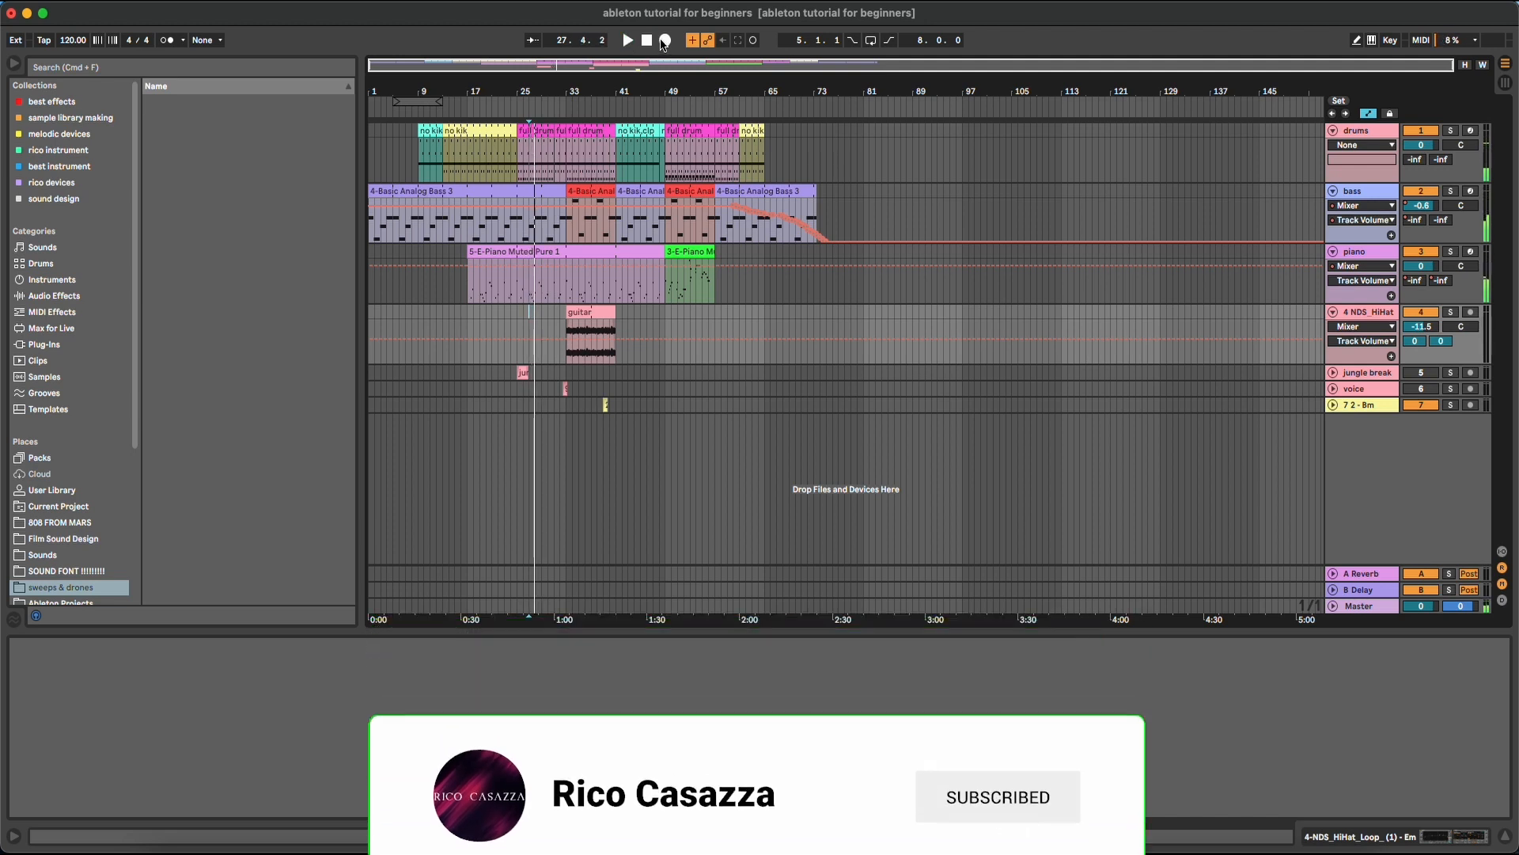
pyautogui.press('space')
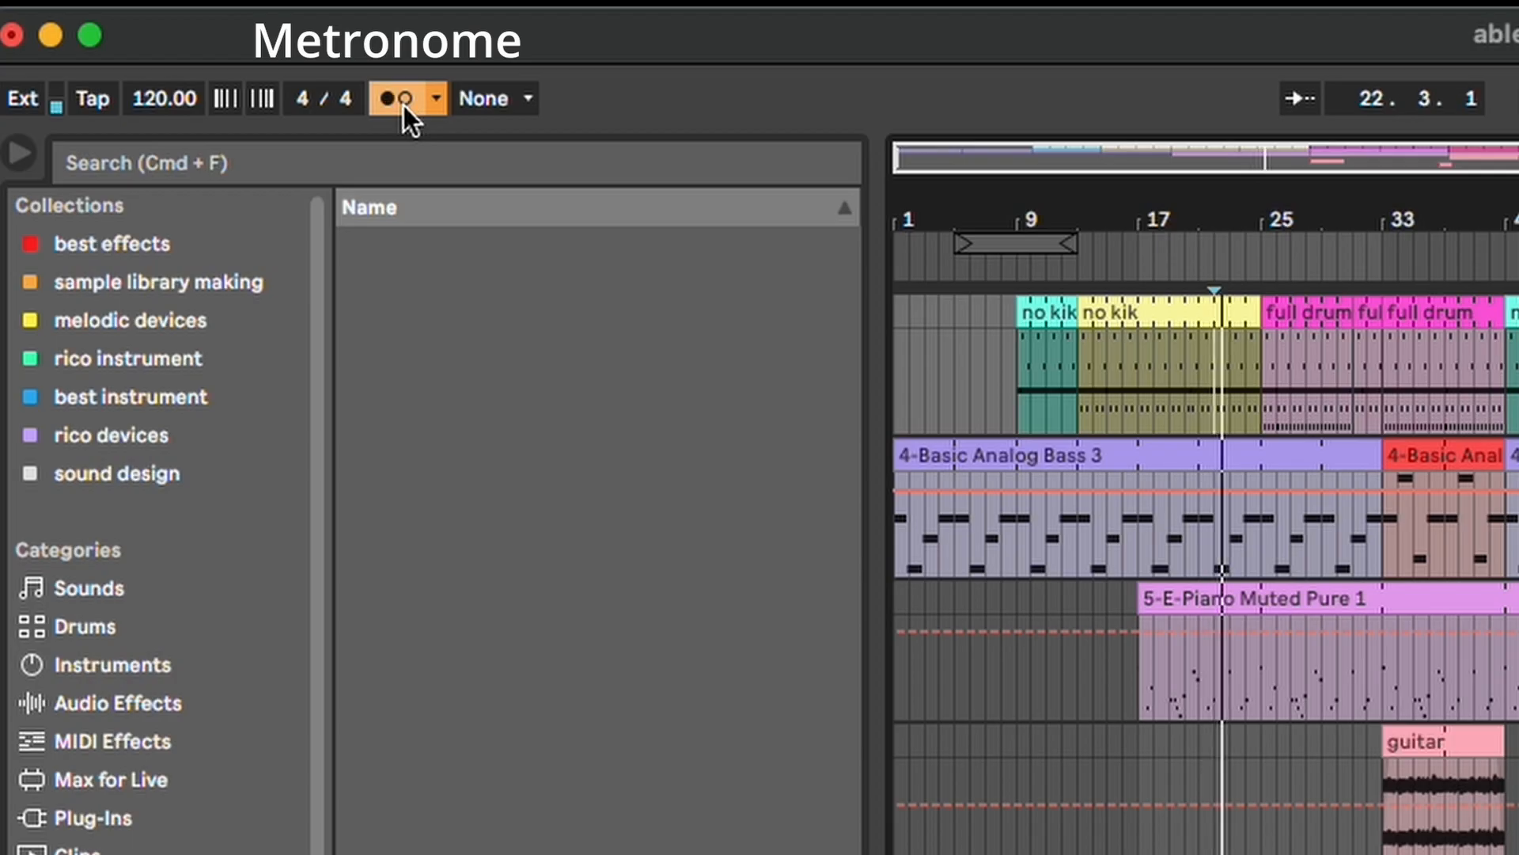
# - Try the Classic metronome sound during playback, and set the metronome sound to Wood
pyautogui.click(435, 101)
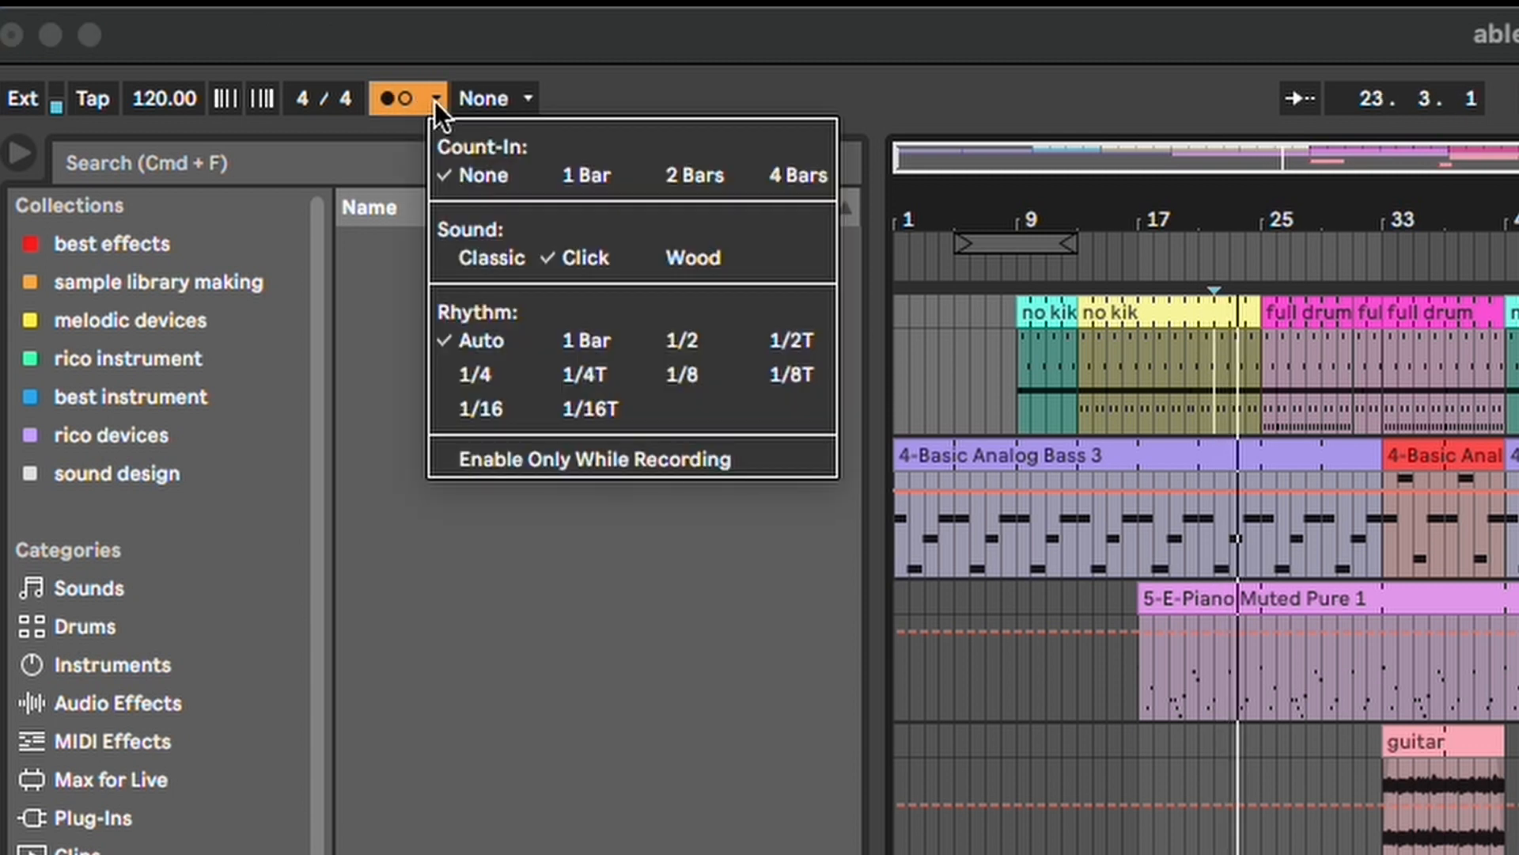
pyautogui.click(492, 258)
pyautogui.click(435, 106)
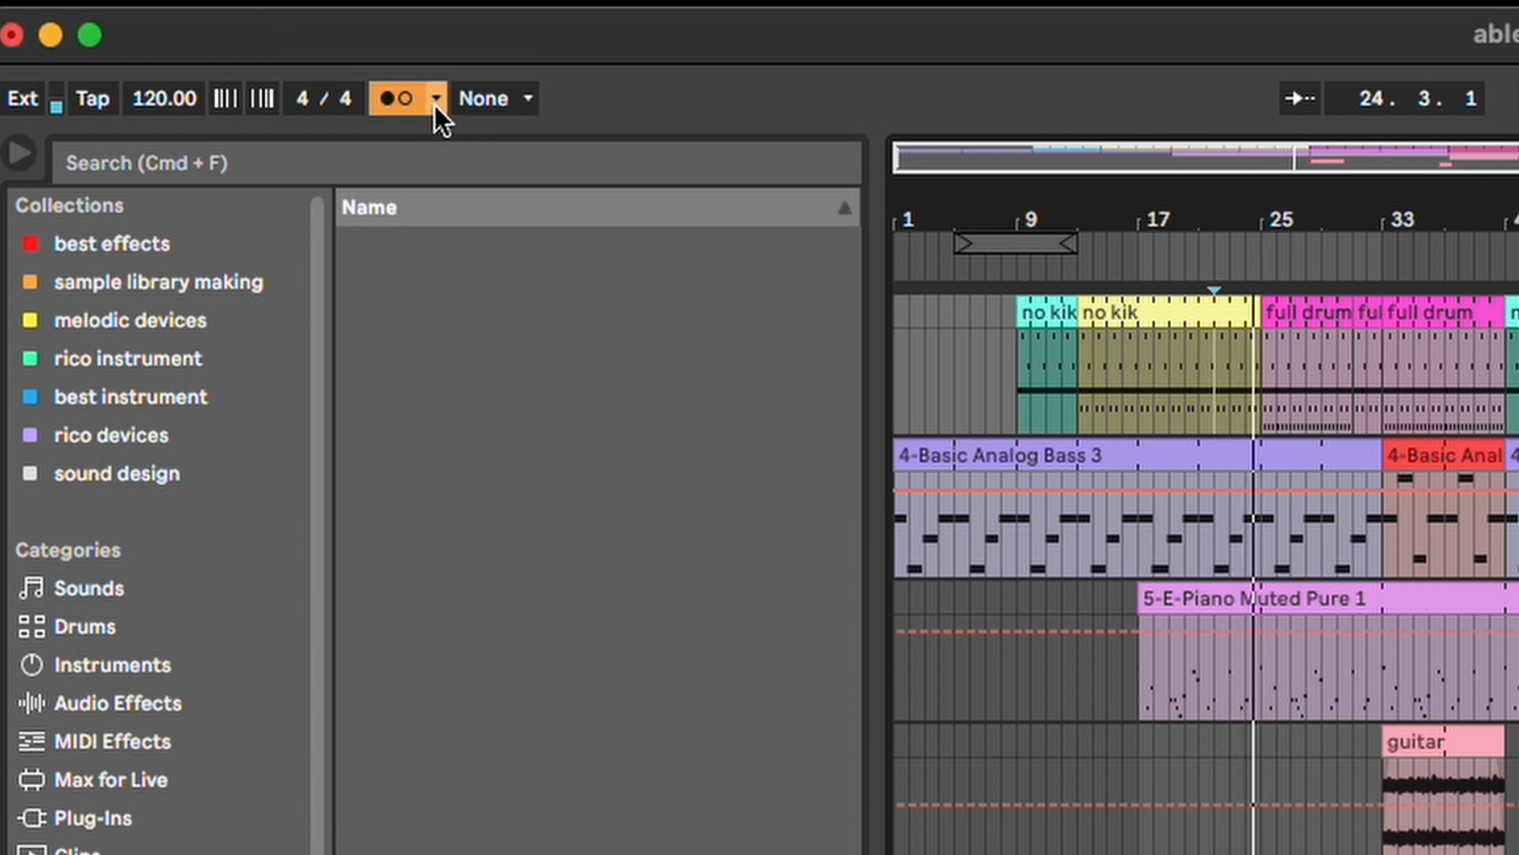
pyautogui.click(435, 106)
pyautogui.click(691, 266)
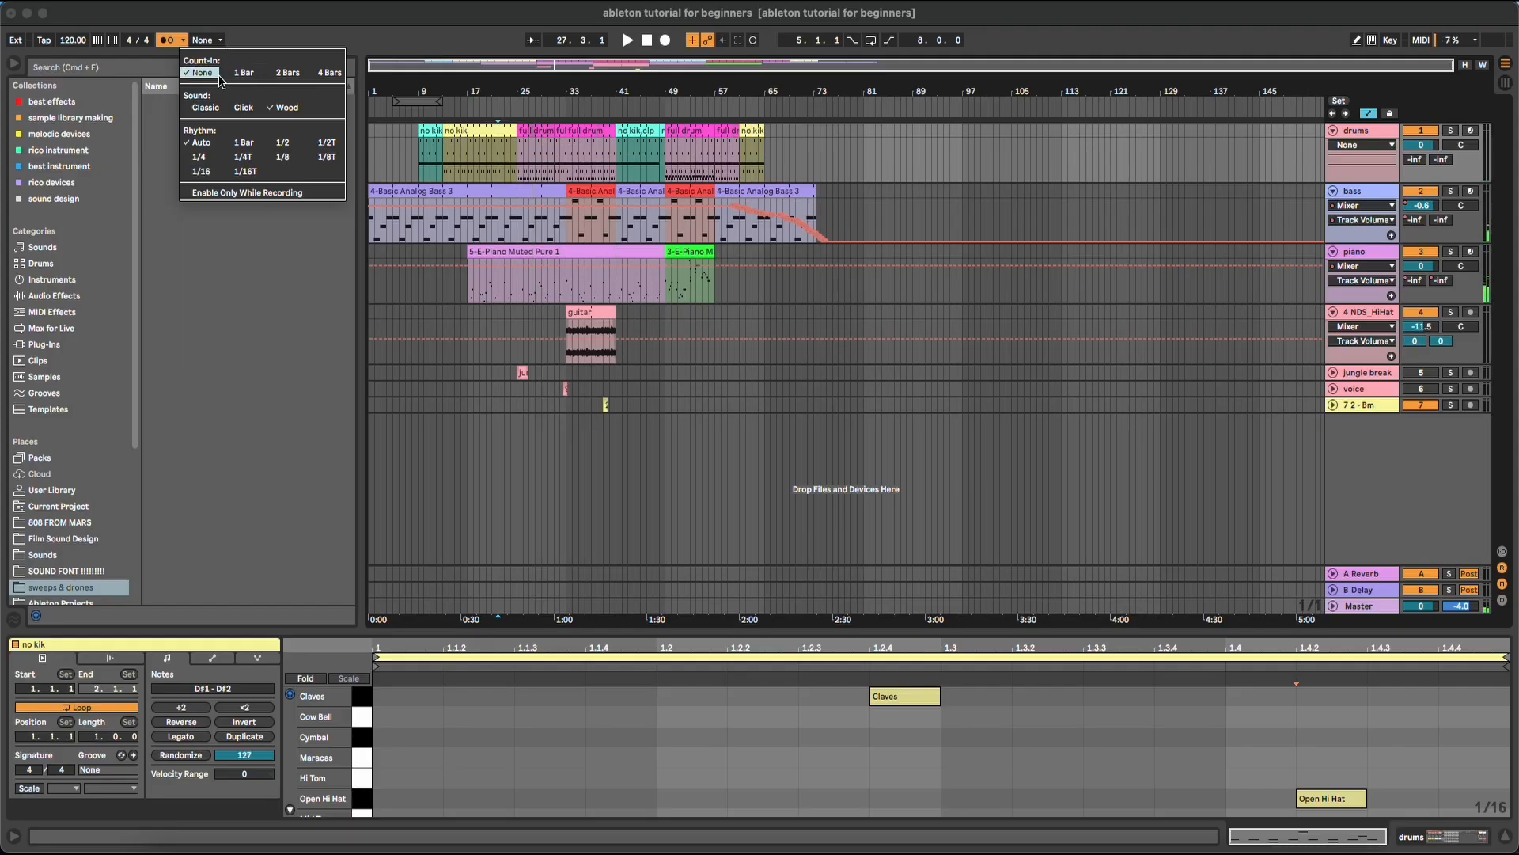
# - Set the metronome count-in to 1 Bar and start recording from bar 41
pyautogui.click(243, 74)
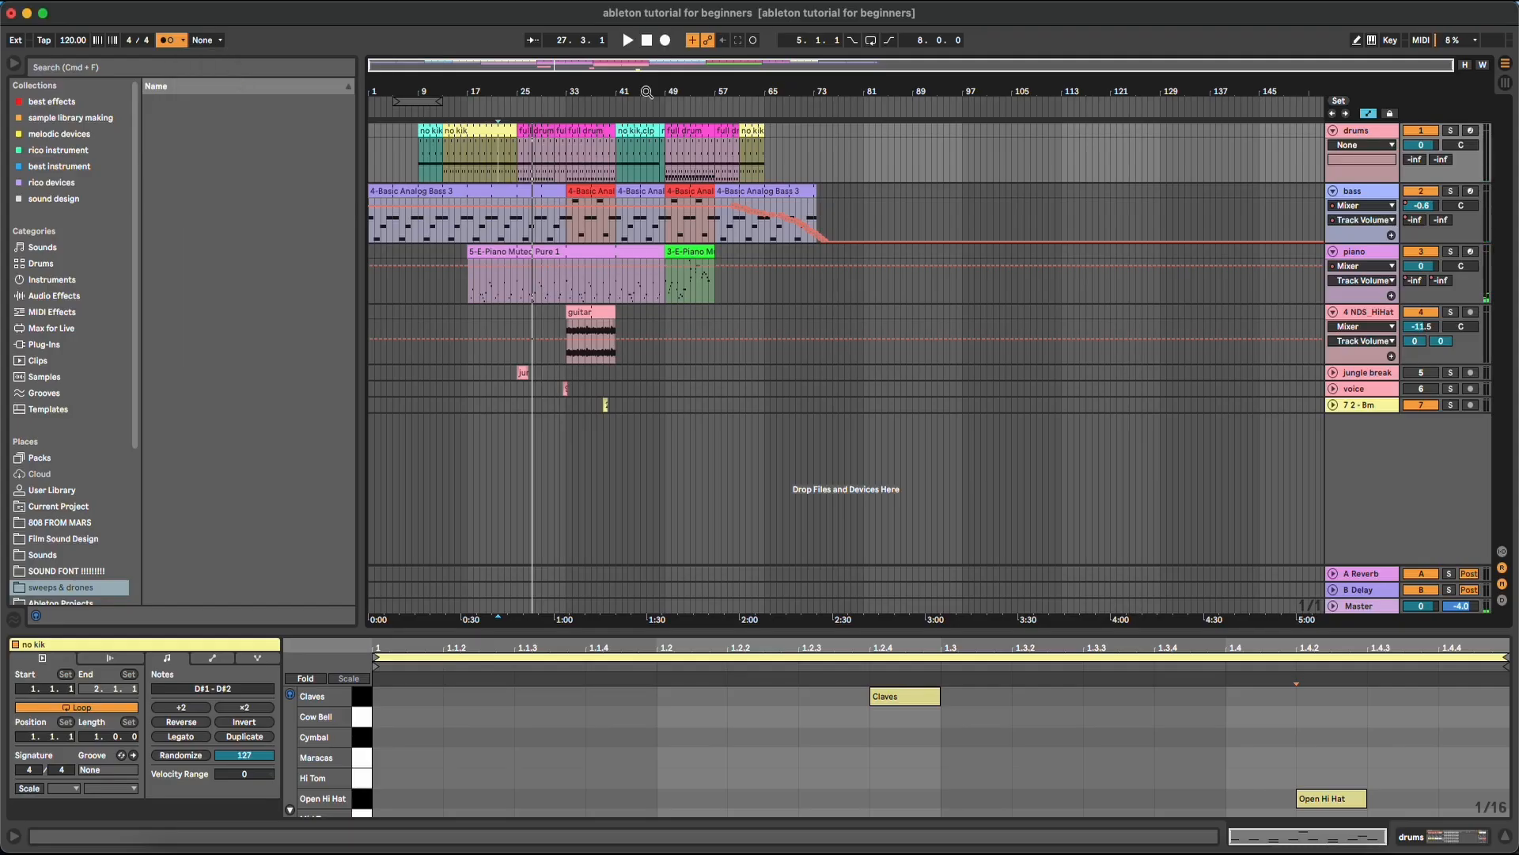
pyautogui.click(594, 156)
pyautogui.click(622, 156)
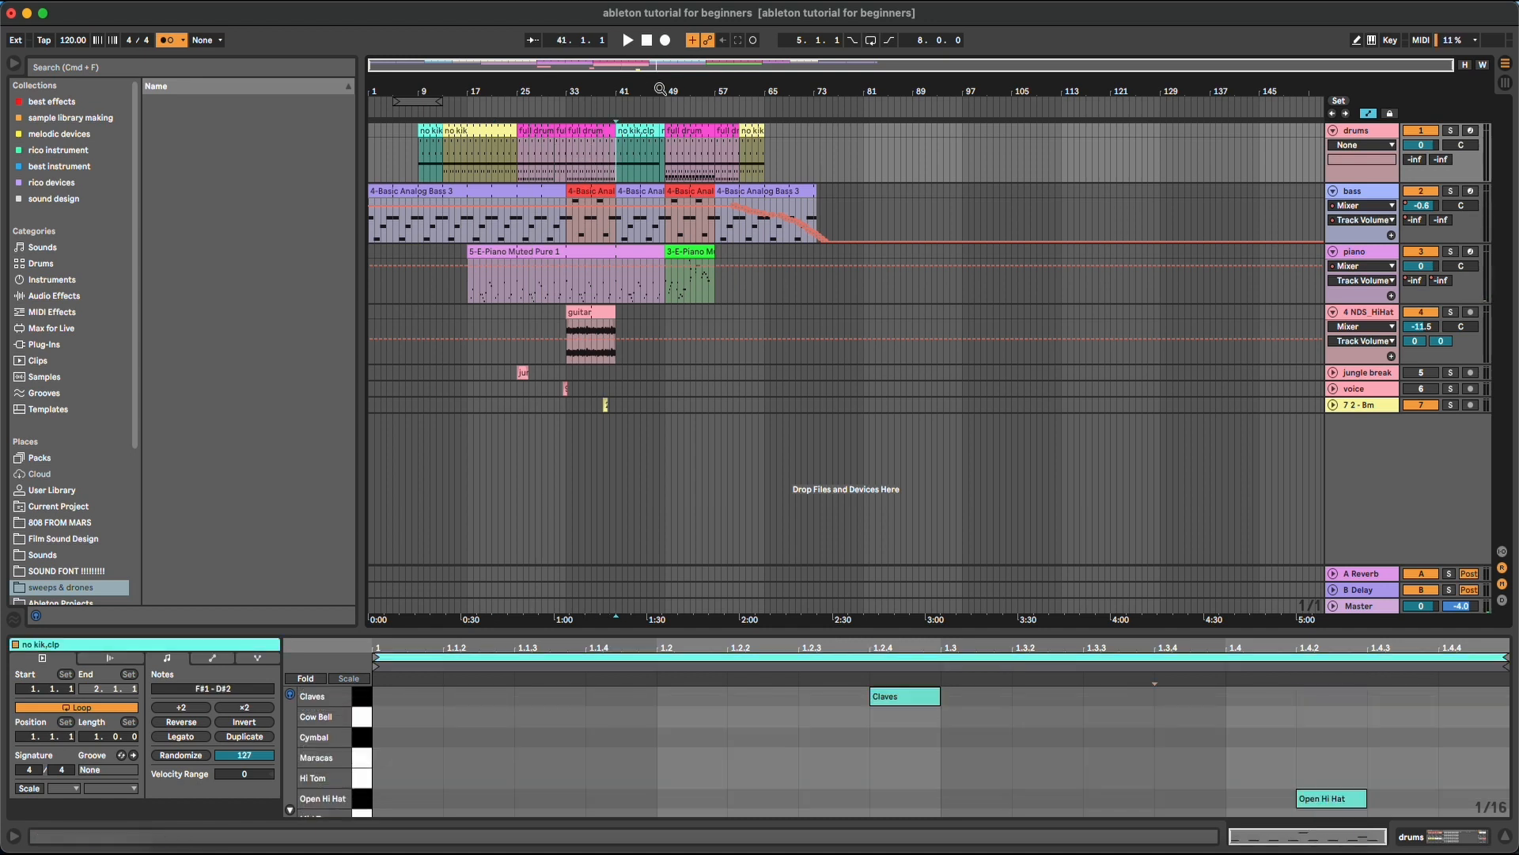
pyautogui.click(665, 41)
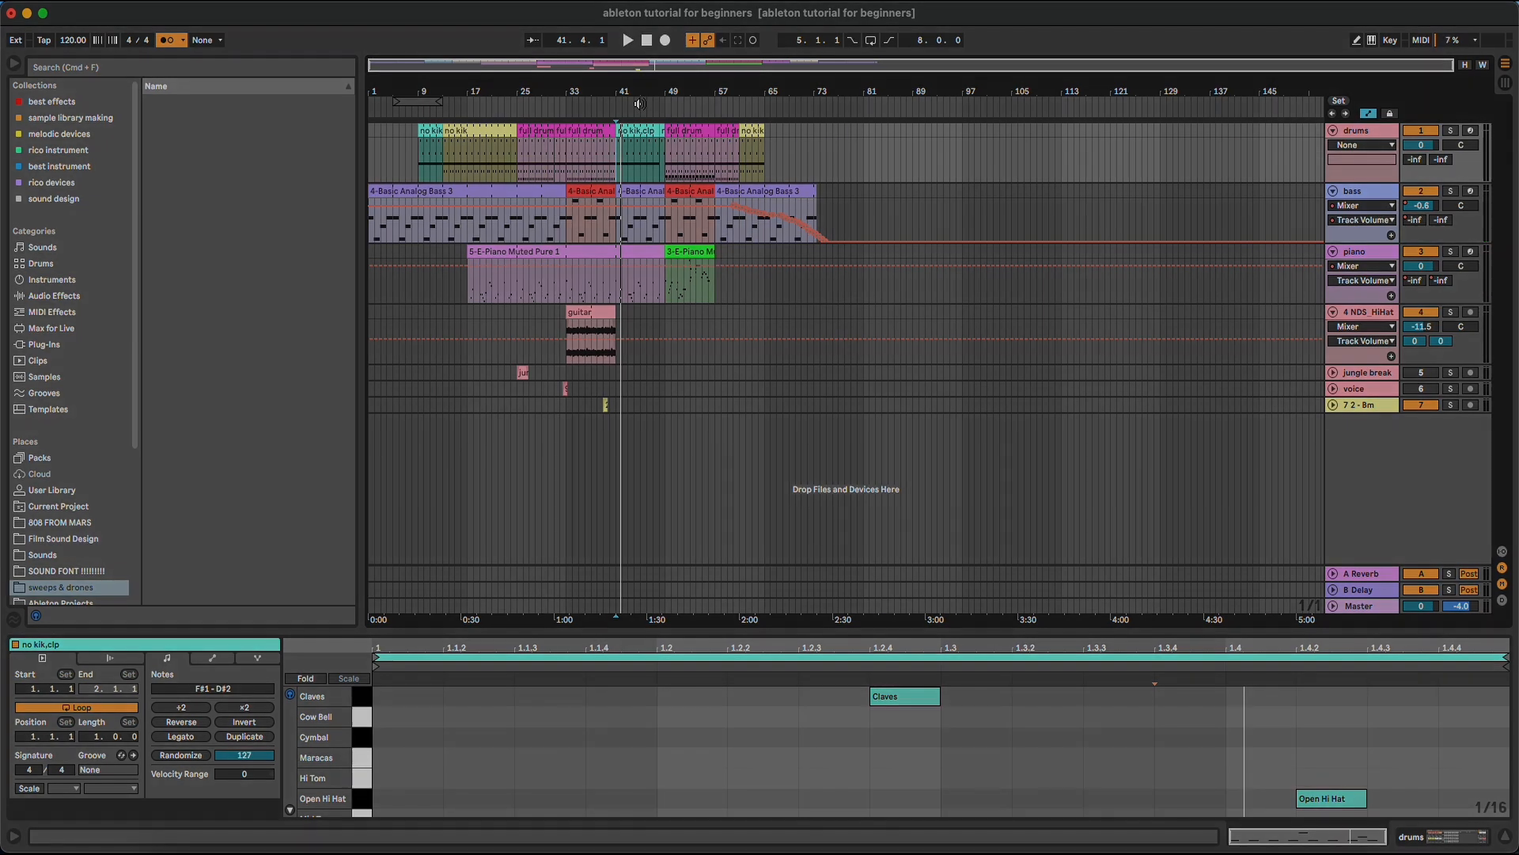
# - Play the arrangement from bar 33 while switching Follow on and off to compare how the view scrolls
pyautogui.click(532, 39)
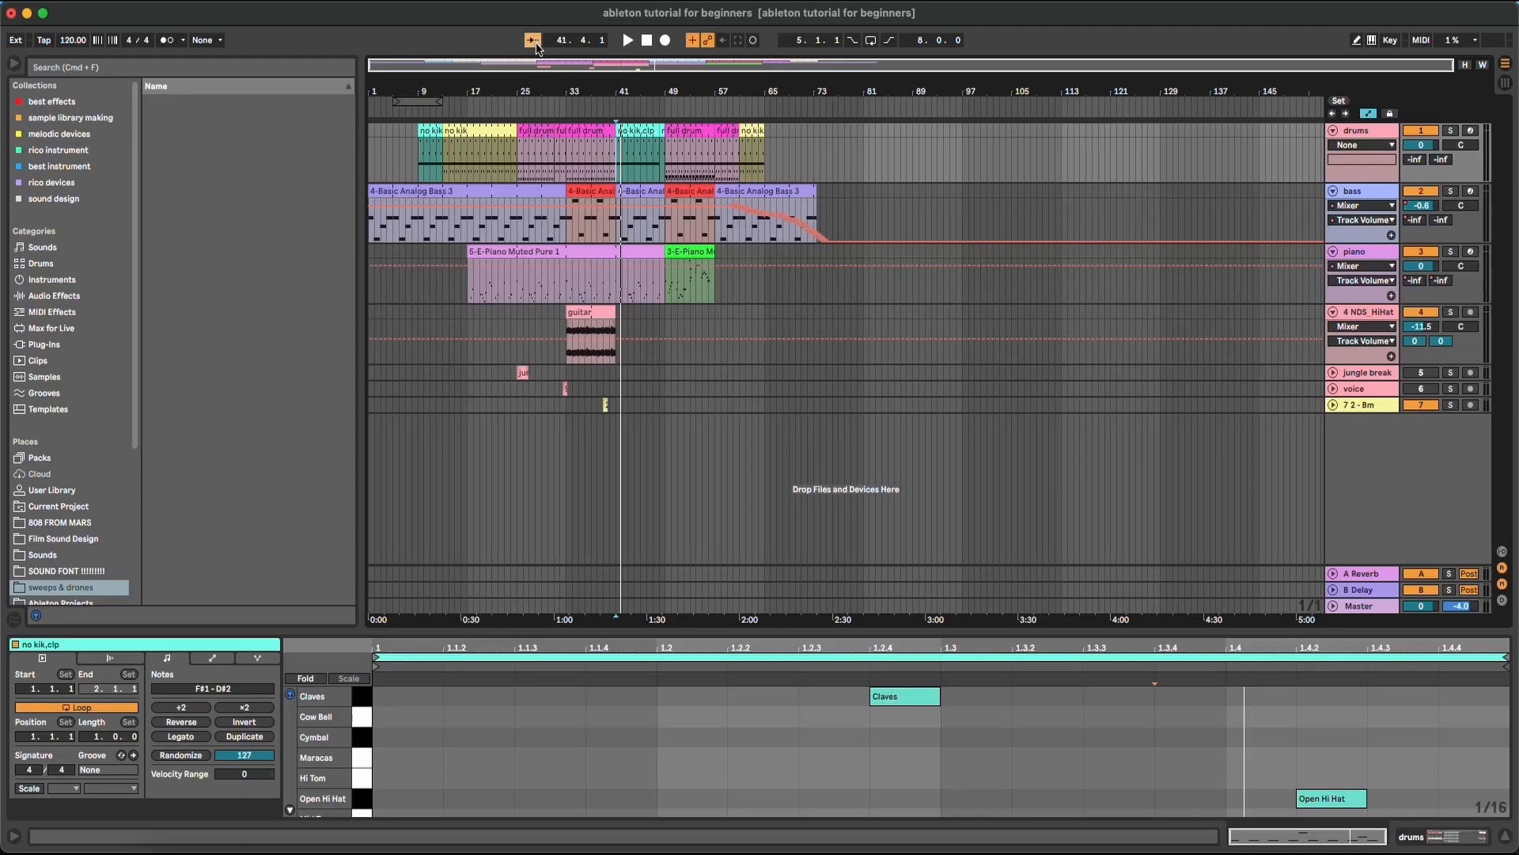
pyautogui.click(535, 43)
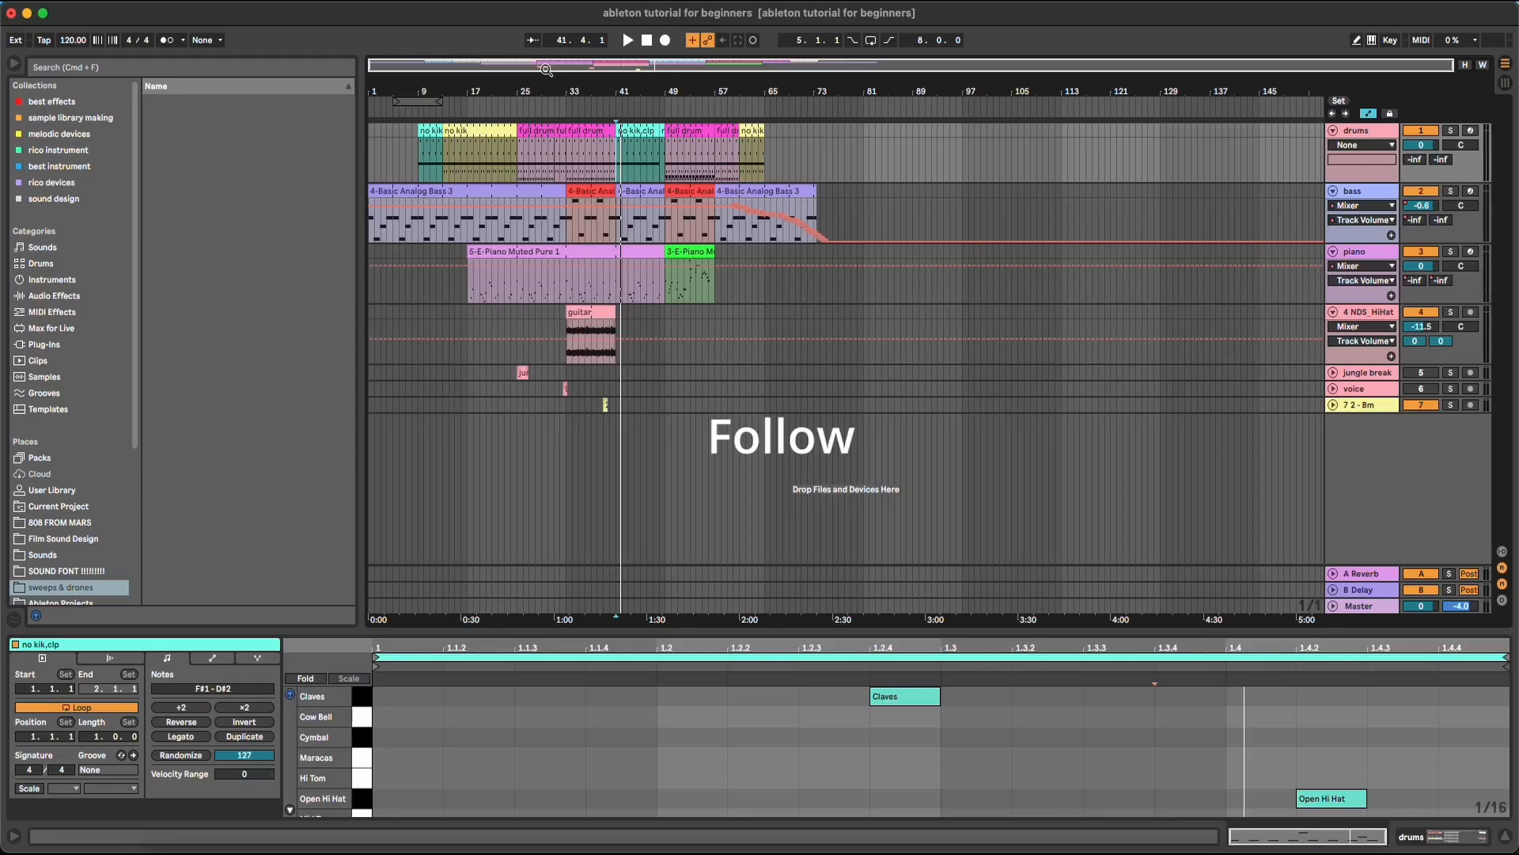
pyautogui.moveTo(554, 89); pyautogui.dragTo(586, 152)
pyautogui.moveTo(592, 91); pyautogui.dragTo(594, 143)
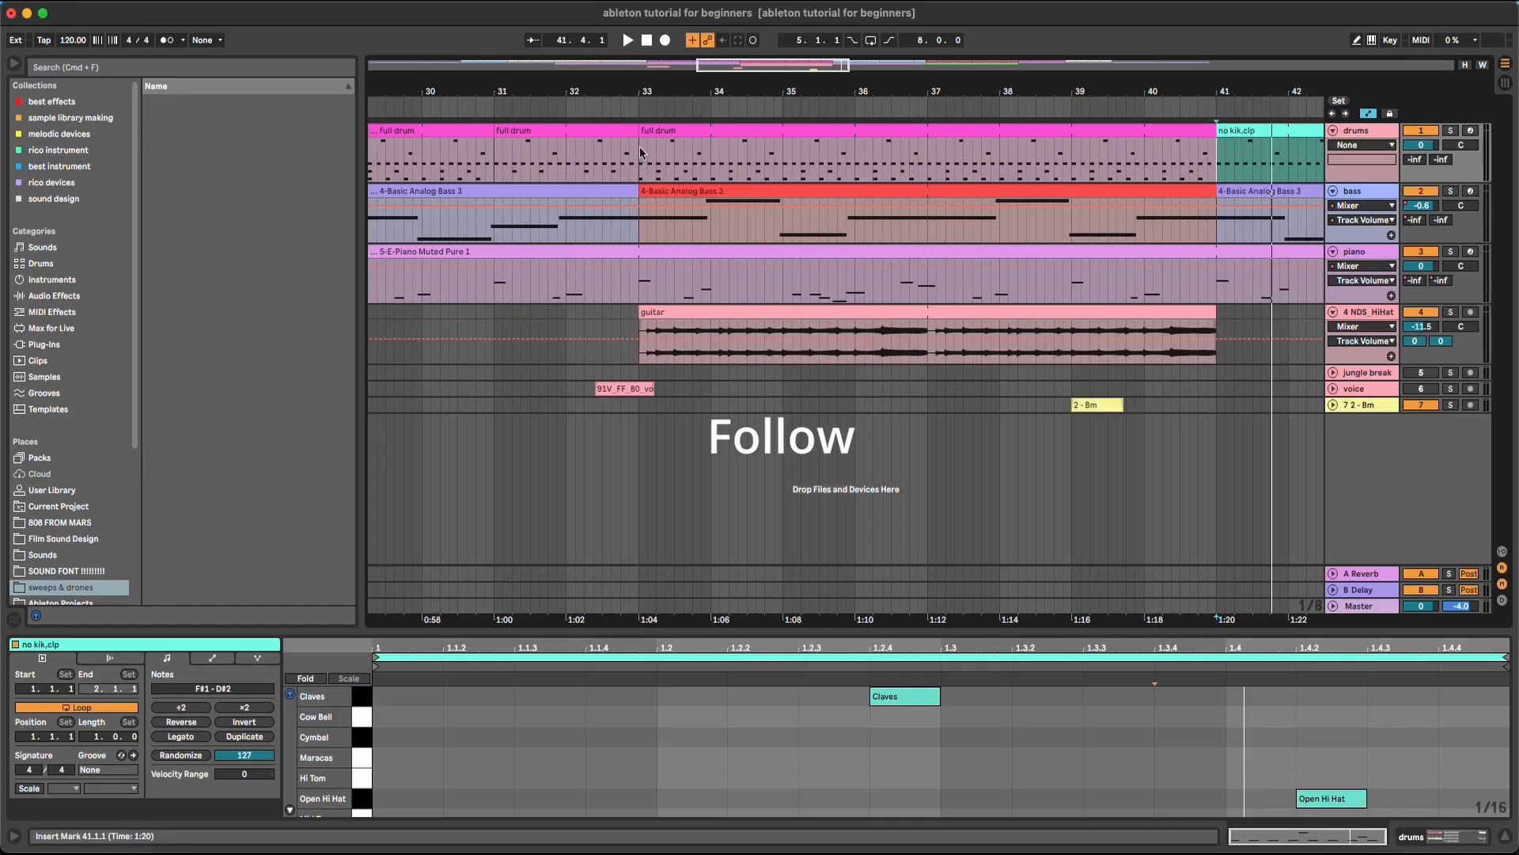
pyautogui.click(639, 149)
pyautogui.press('space')
pyautogui.click(538, 44)
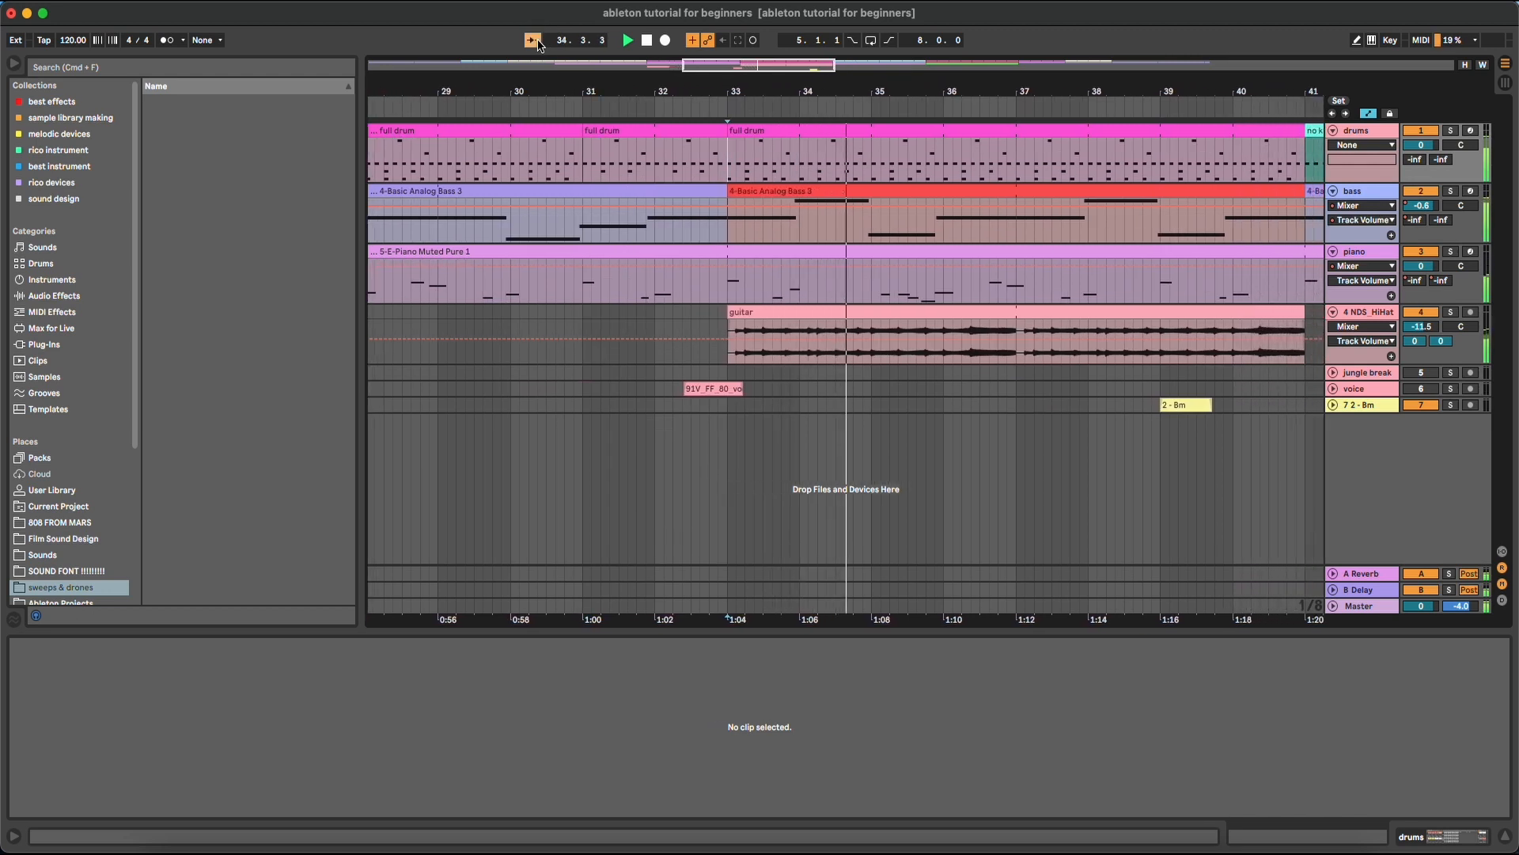
pyautogui.click(538, 44)
pyautogui.press('space')
pyautogui.moveTo(618, 80); pyautogui.dragTo(565, 52)
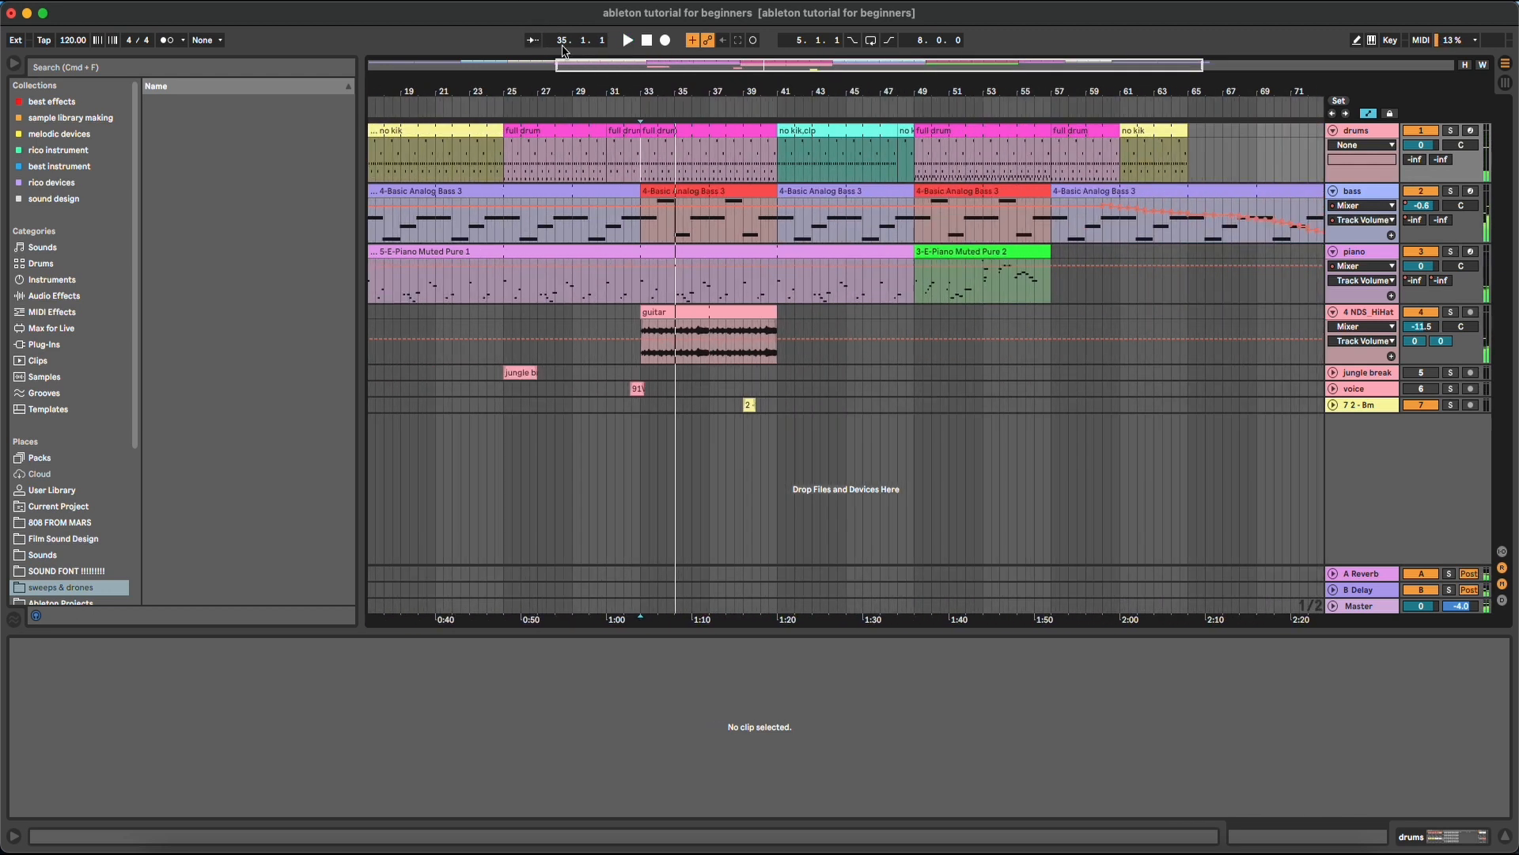
pyautogui.press('space')
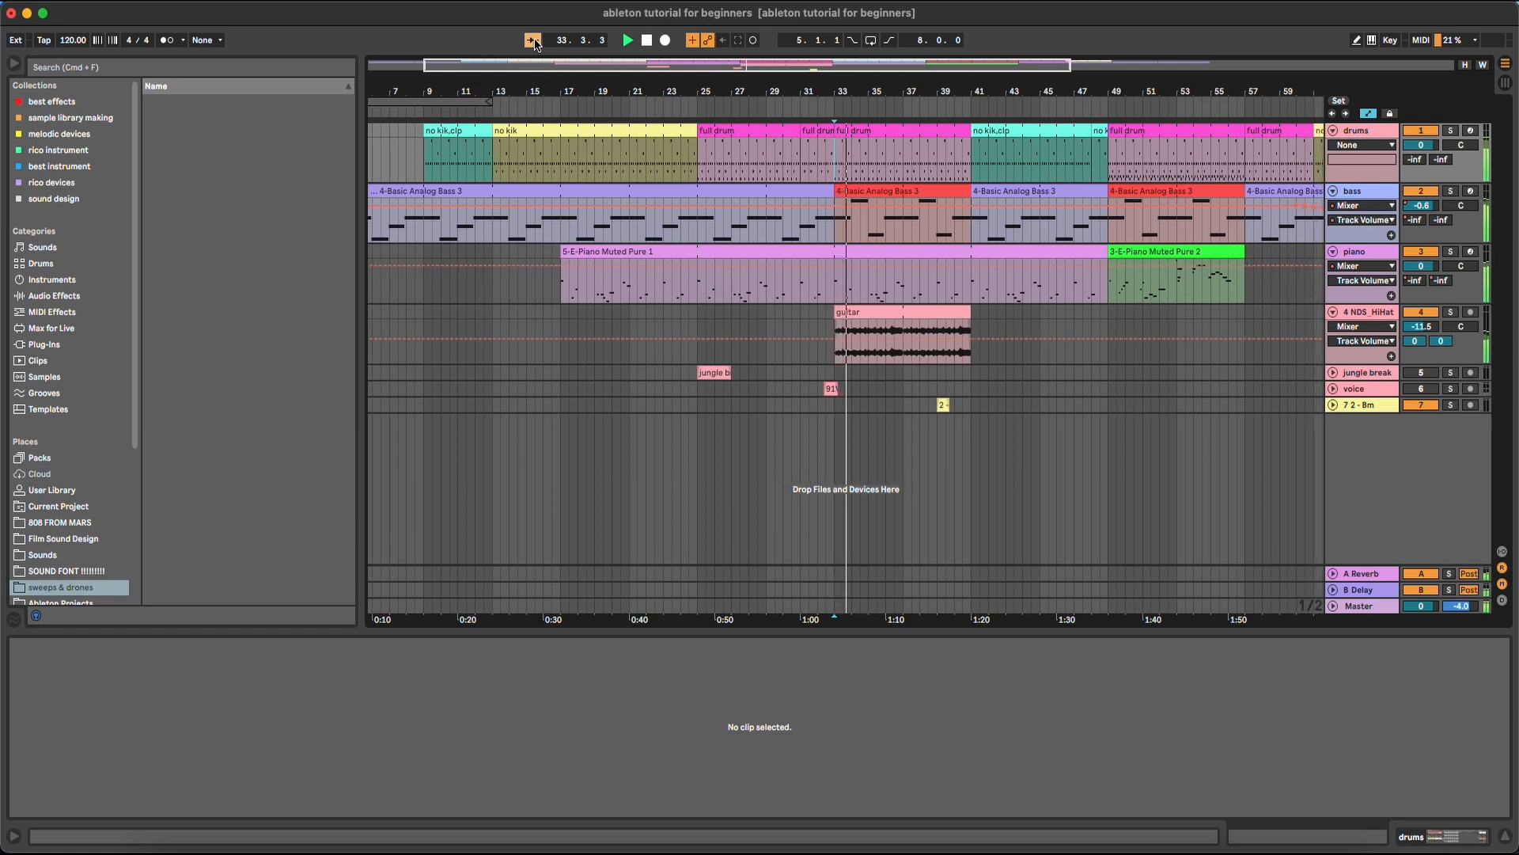
# - Enlarge the note editor of the 5-E-Piano Muted Pure 1 clip and play it from 1.4.2 with Follow on
pyautogui.click(567, 273)
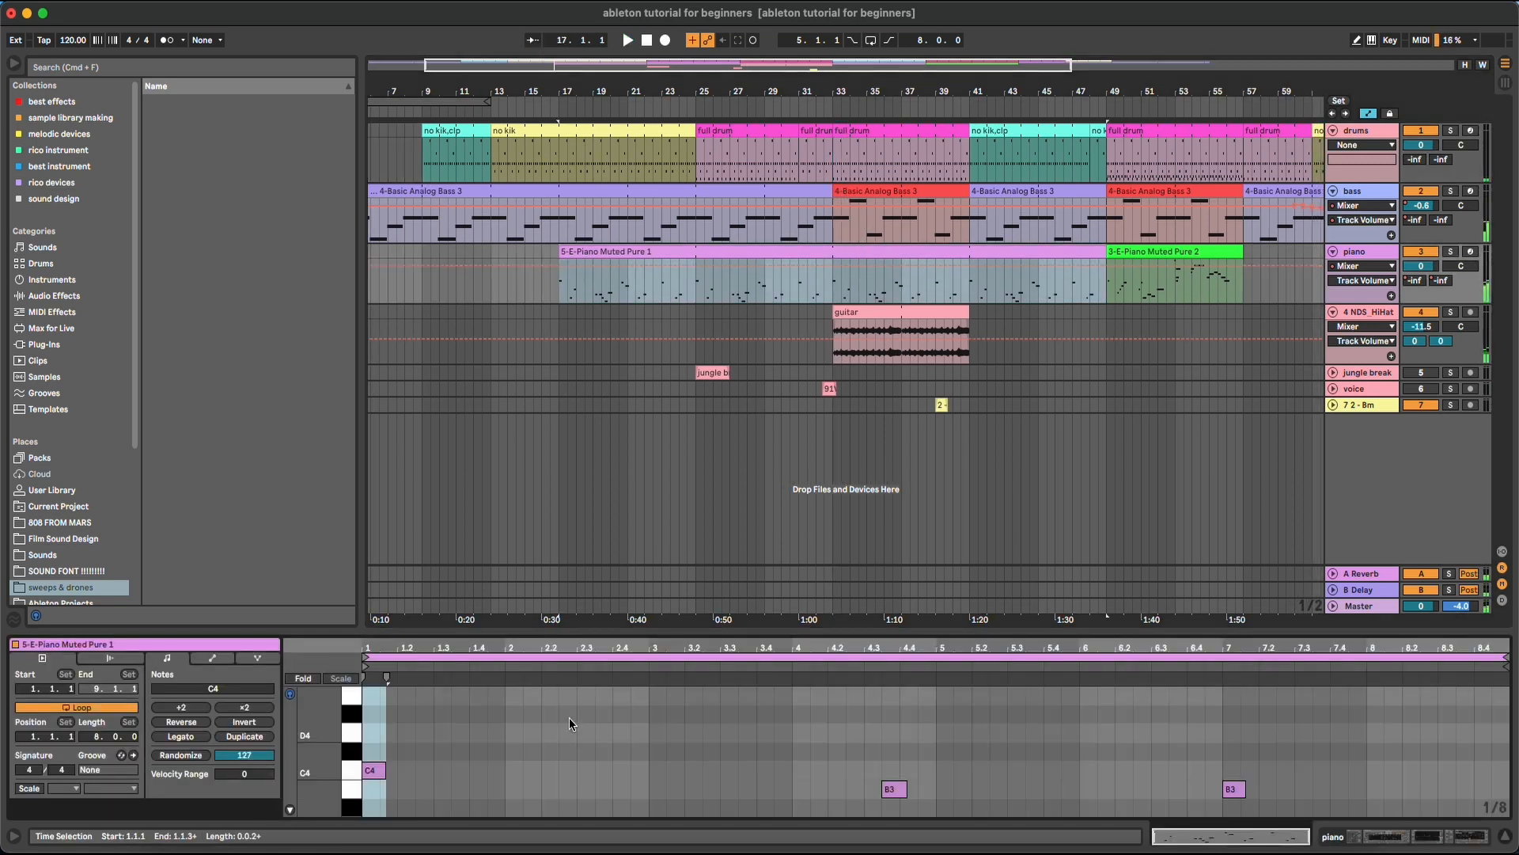
pyautogui.moveTo(567, 630); pyautogui.dragTo(573, 498)
pyautogui.moveTo(486, 516); pyautogui.dragTo(643, 351)
pyautogui.click(601, 616)
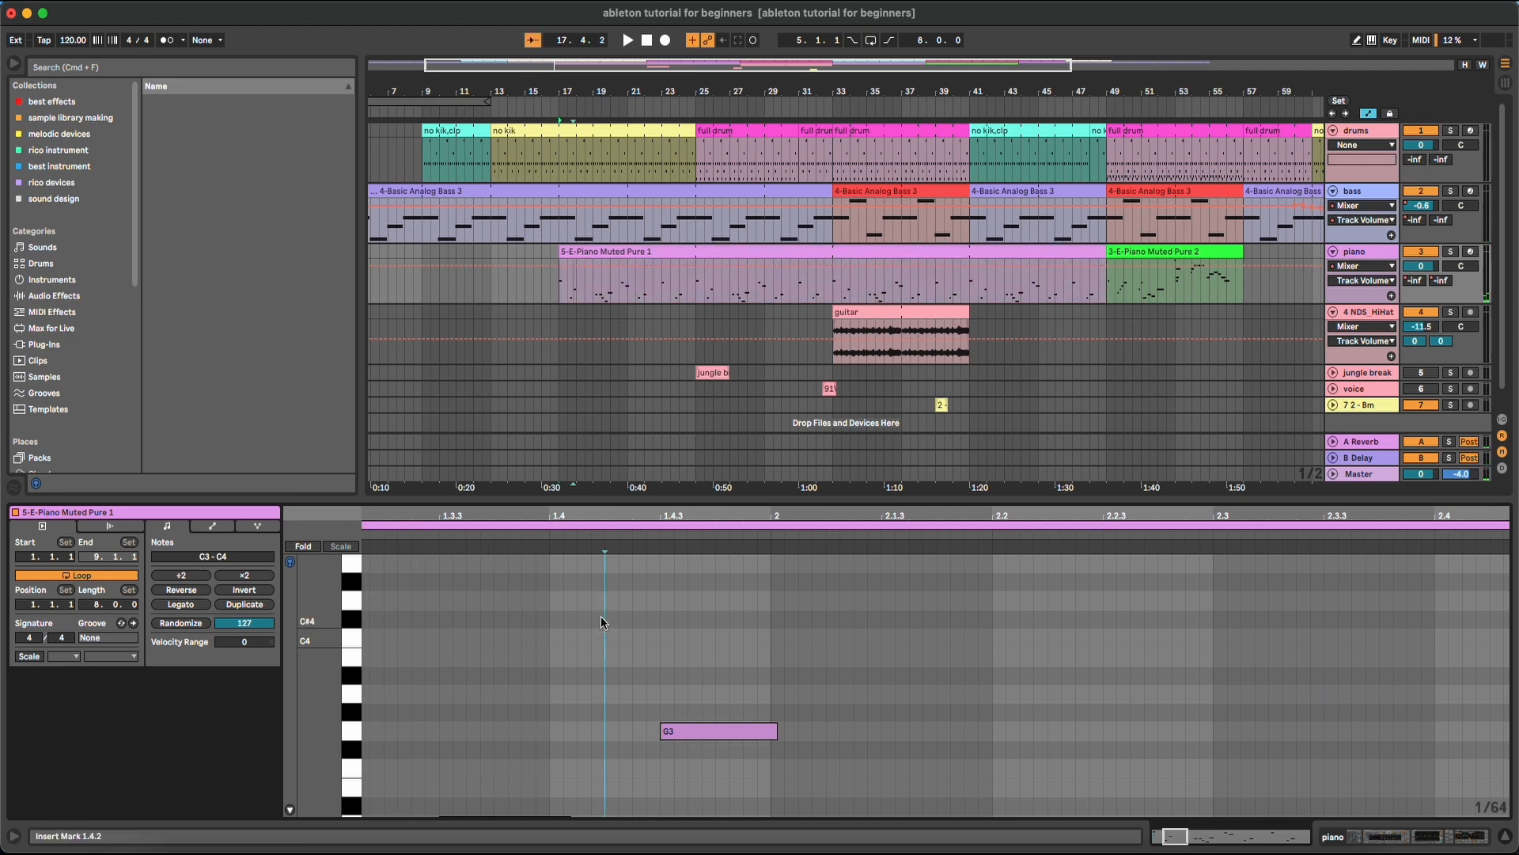
pyautogui.press('space')
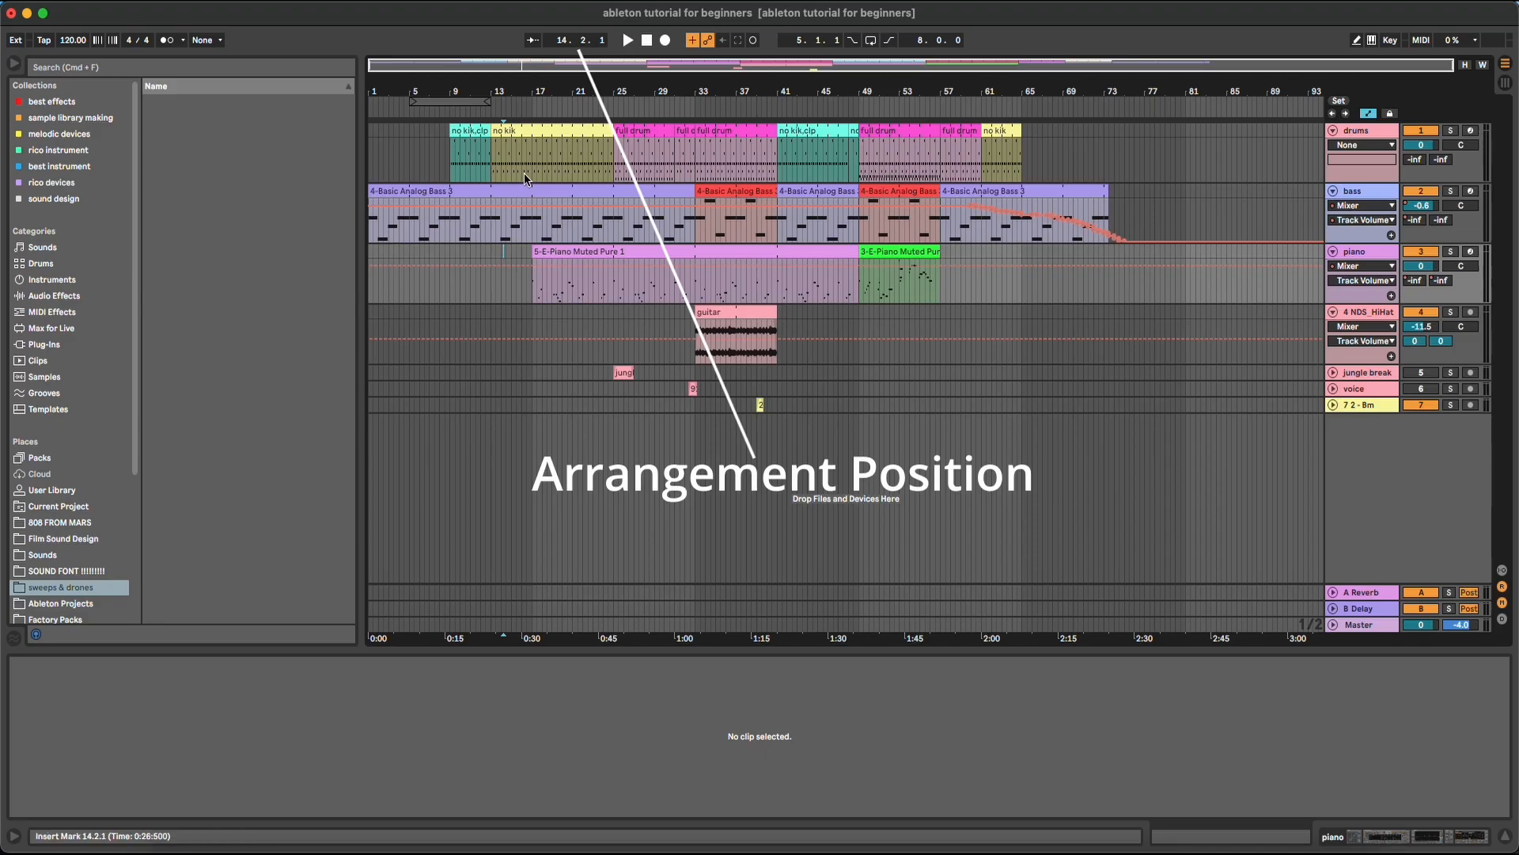
# - Place the insert marker at several points along the drums track up to bar 33, and adjust the bar value of the arrangement position
pyautogui.click(525, 168)
pyautogui.click(637, 157)
pyautogui.click(790, 159)
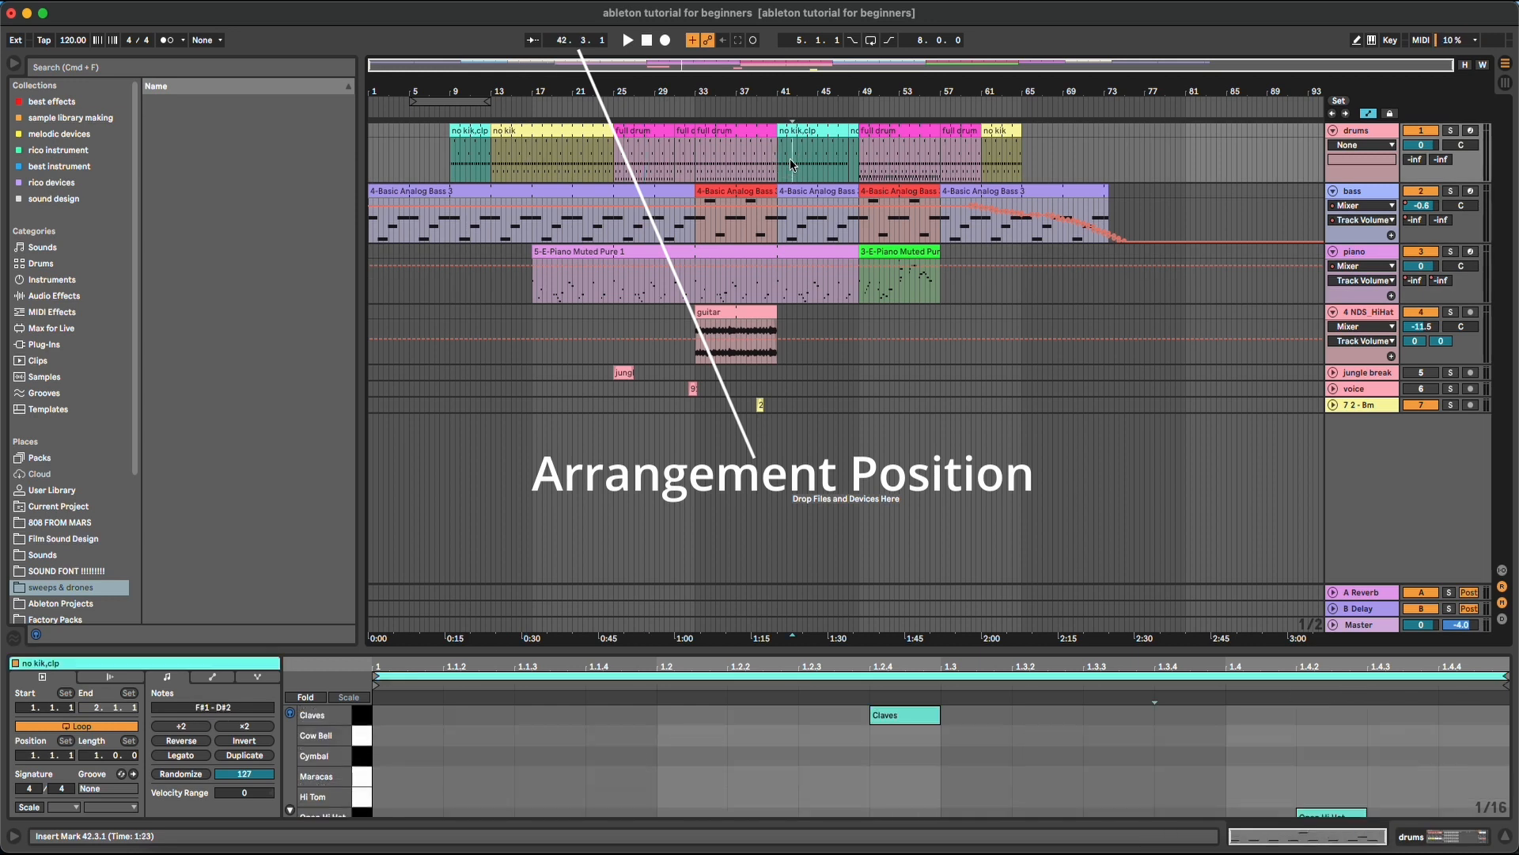
pyautogui.click(890, 158)
pyautogui.click(694, 158)
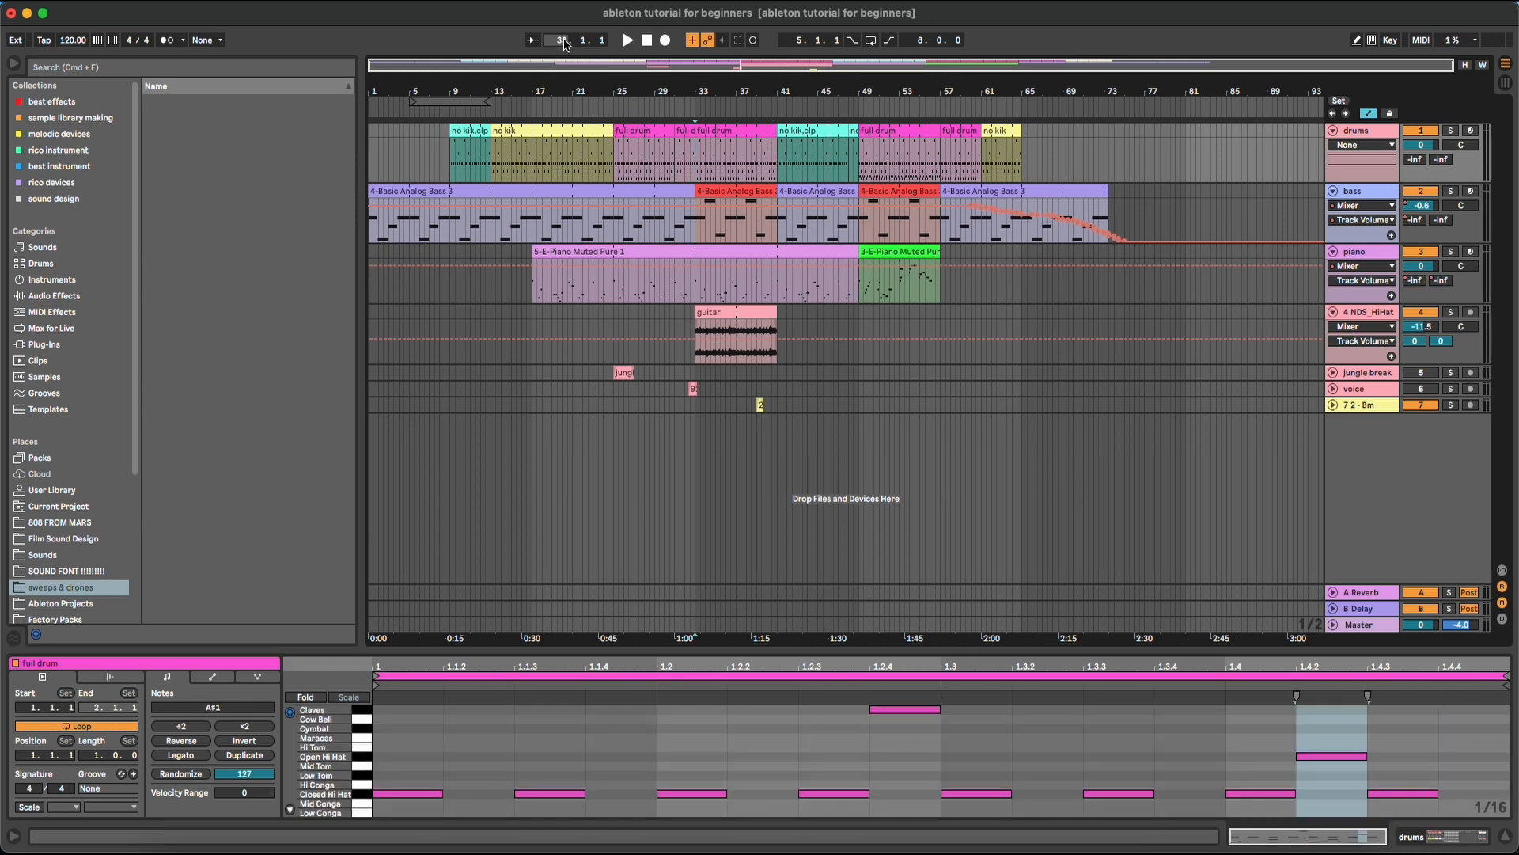
pyautogui.moveTo(565, 40)
pyautogui.mouseDown()
pyautogui.moveTo(564, 81)
pyautogui.moveTo(564, 1)
pyautogui.moveTo(564, 16)
pyautogui.mouseUp()
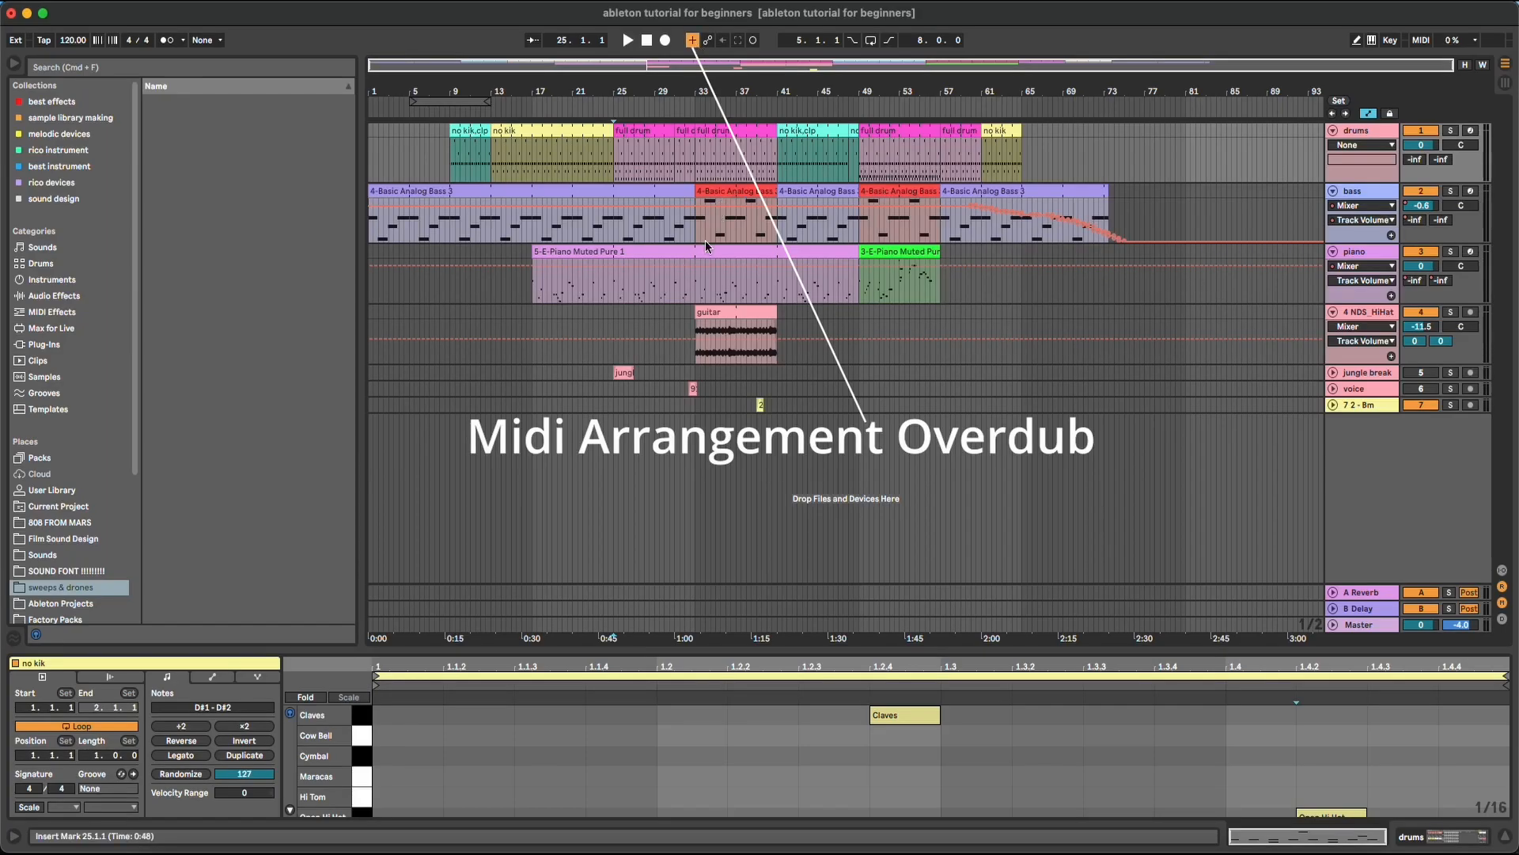
# - Arm the piano track with MIDI arrangement overdub off and select its section from bar 33 to bar 39
pyautogui.click(699, 285)
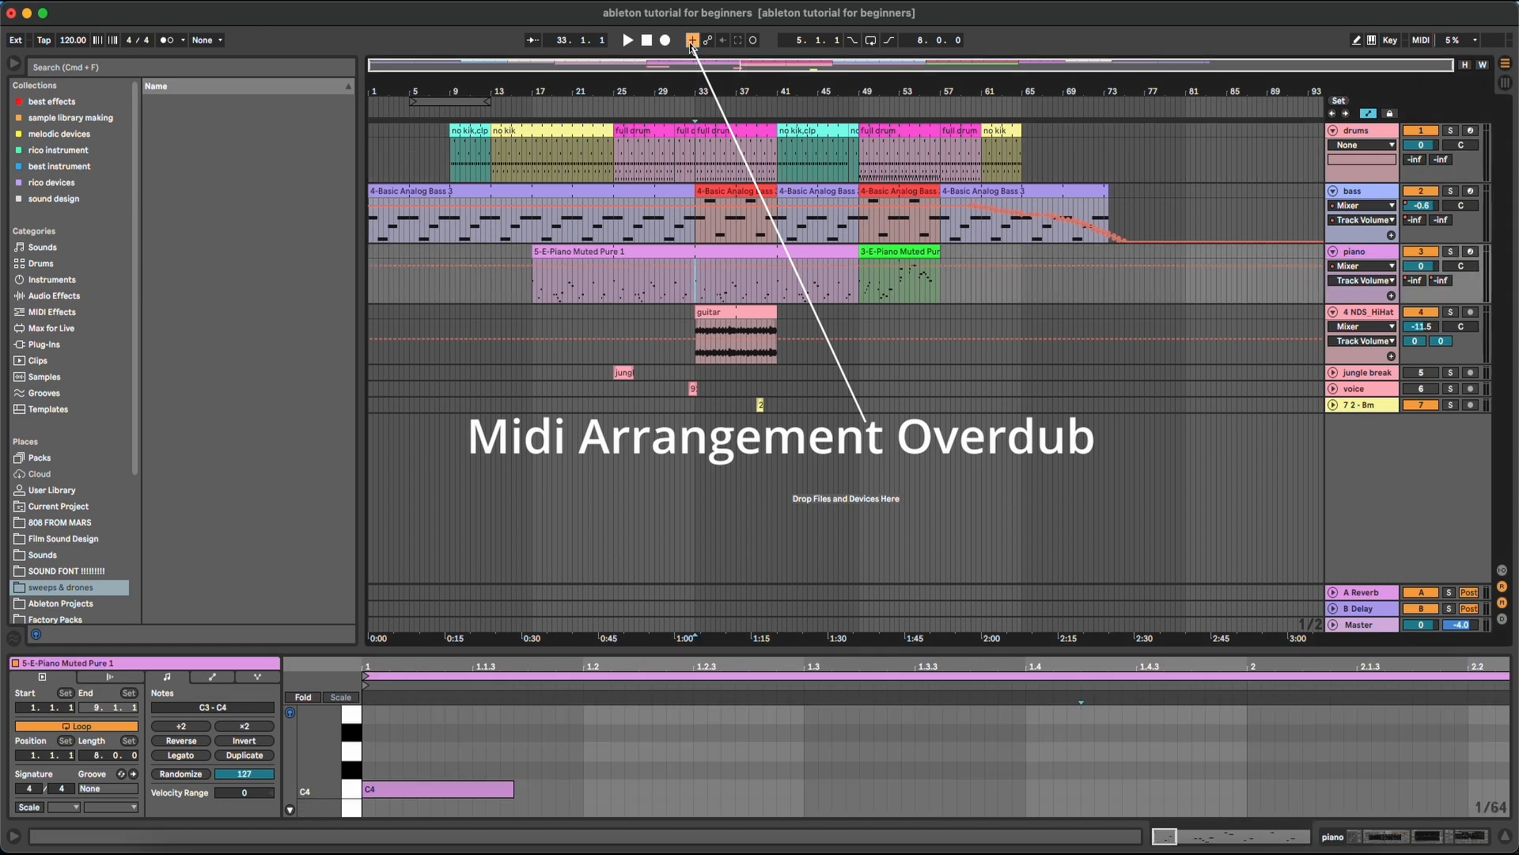
pyautogui.click(1465, 254)
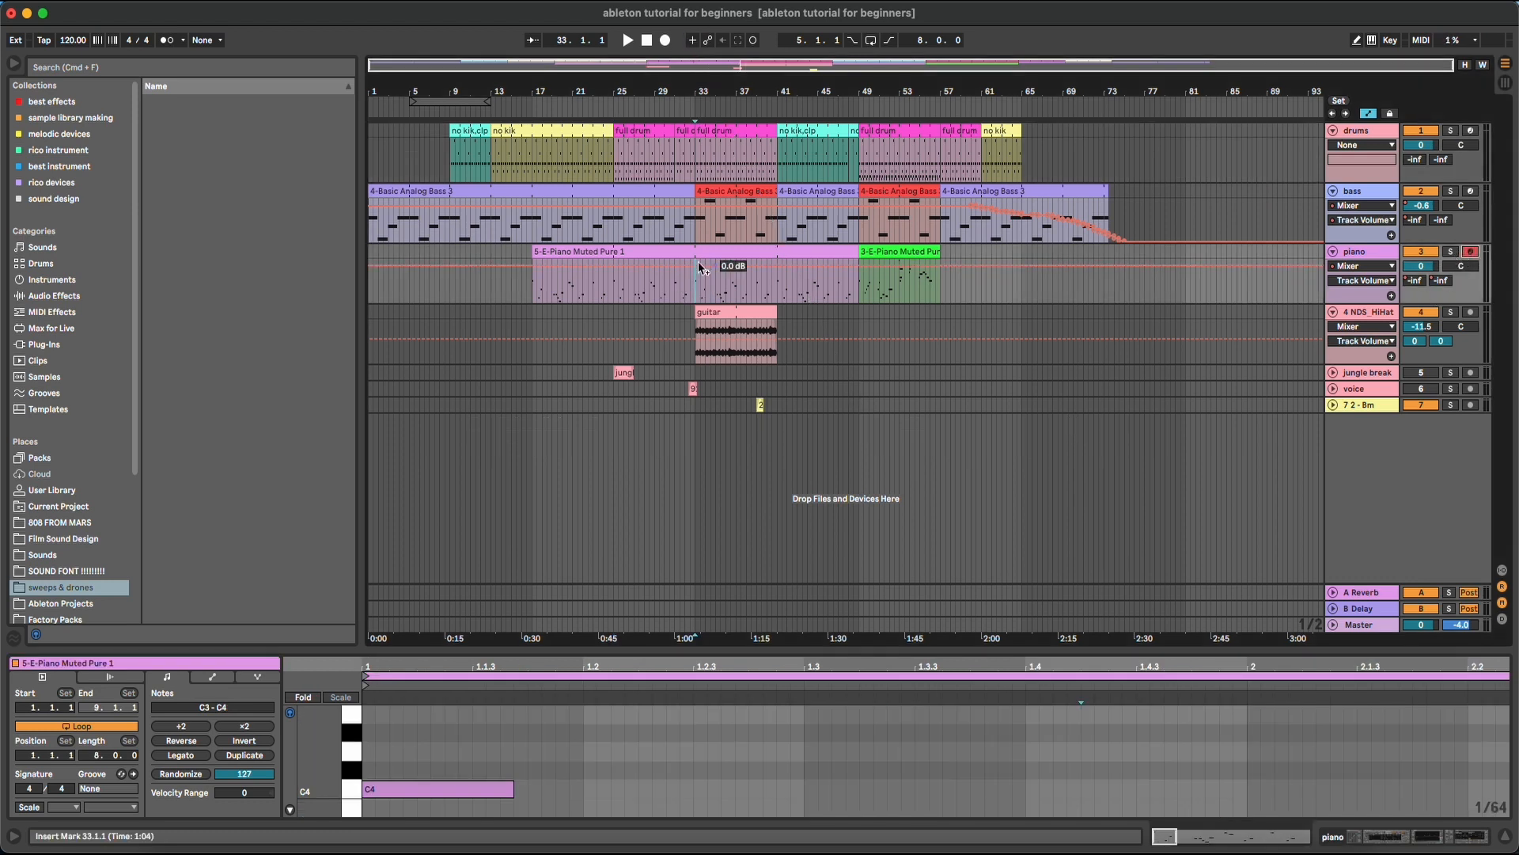
pyautogui.moveTo(700, 286); pyautogui.dragTo(764, 284)
# - Record computer-keyboard notes over the piano clip from bar 33 with MIDI arrangement overdub off
pyautogui.press('z')
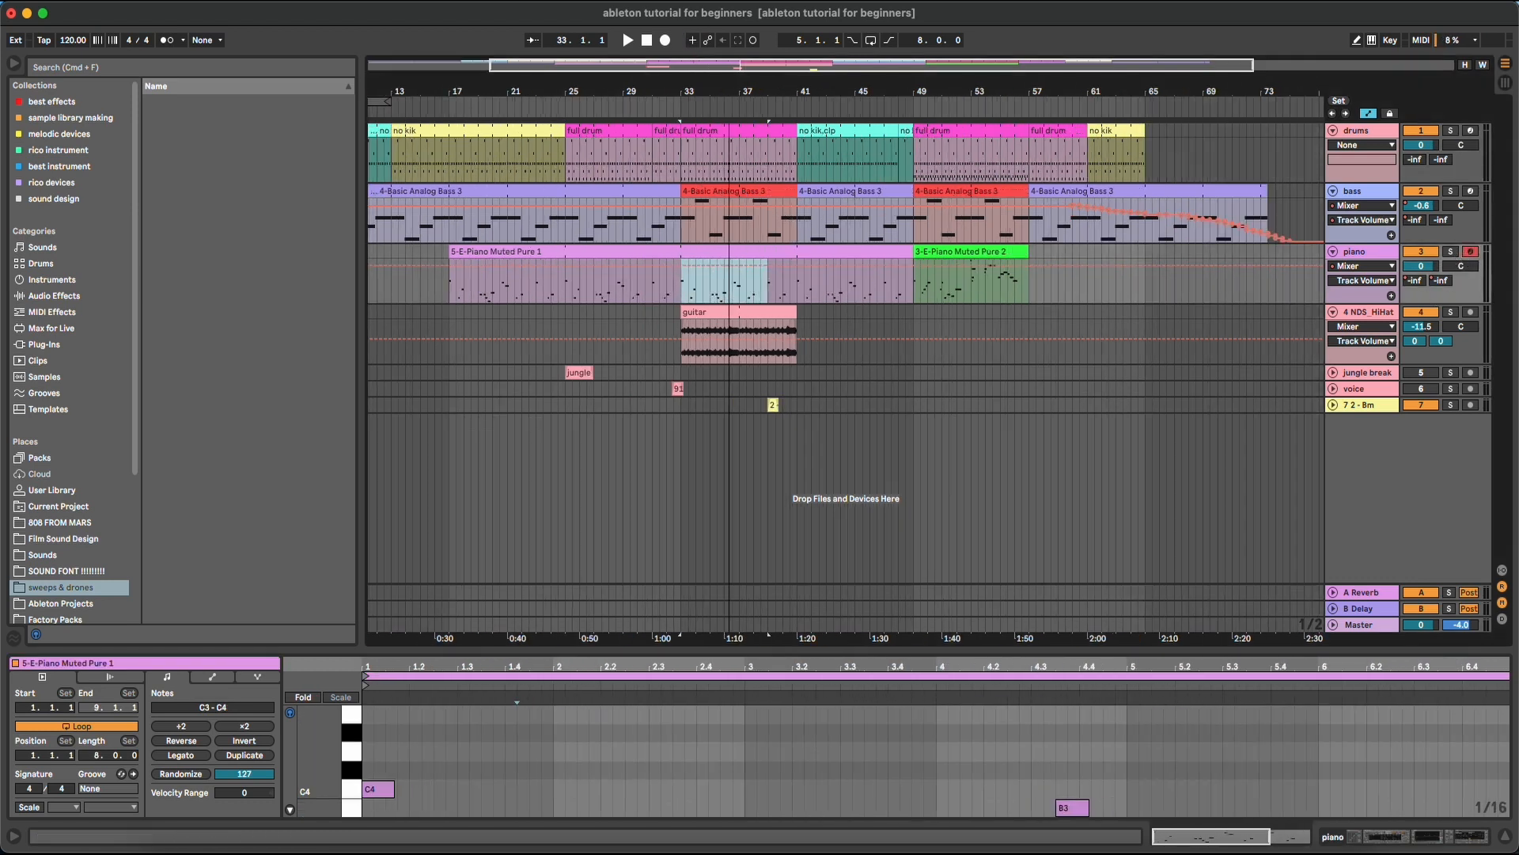
pyautogui.click(667, 41)
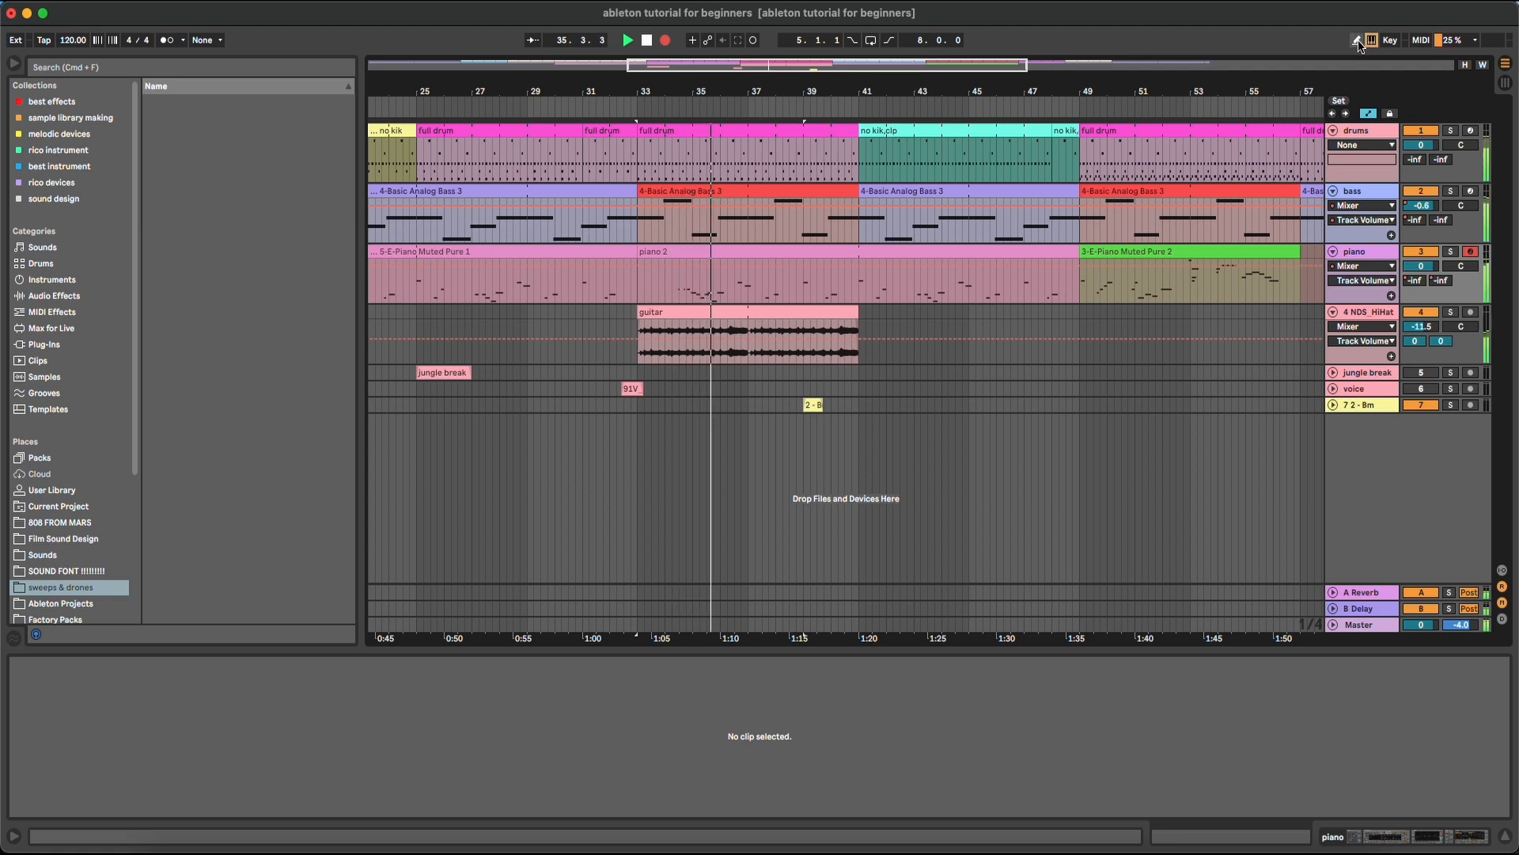
pyautogui.press('space')
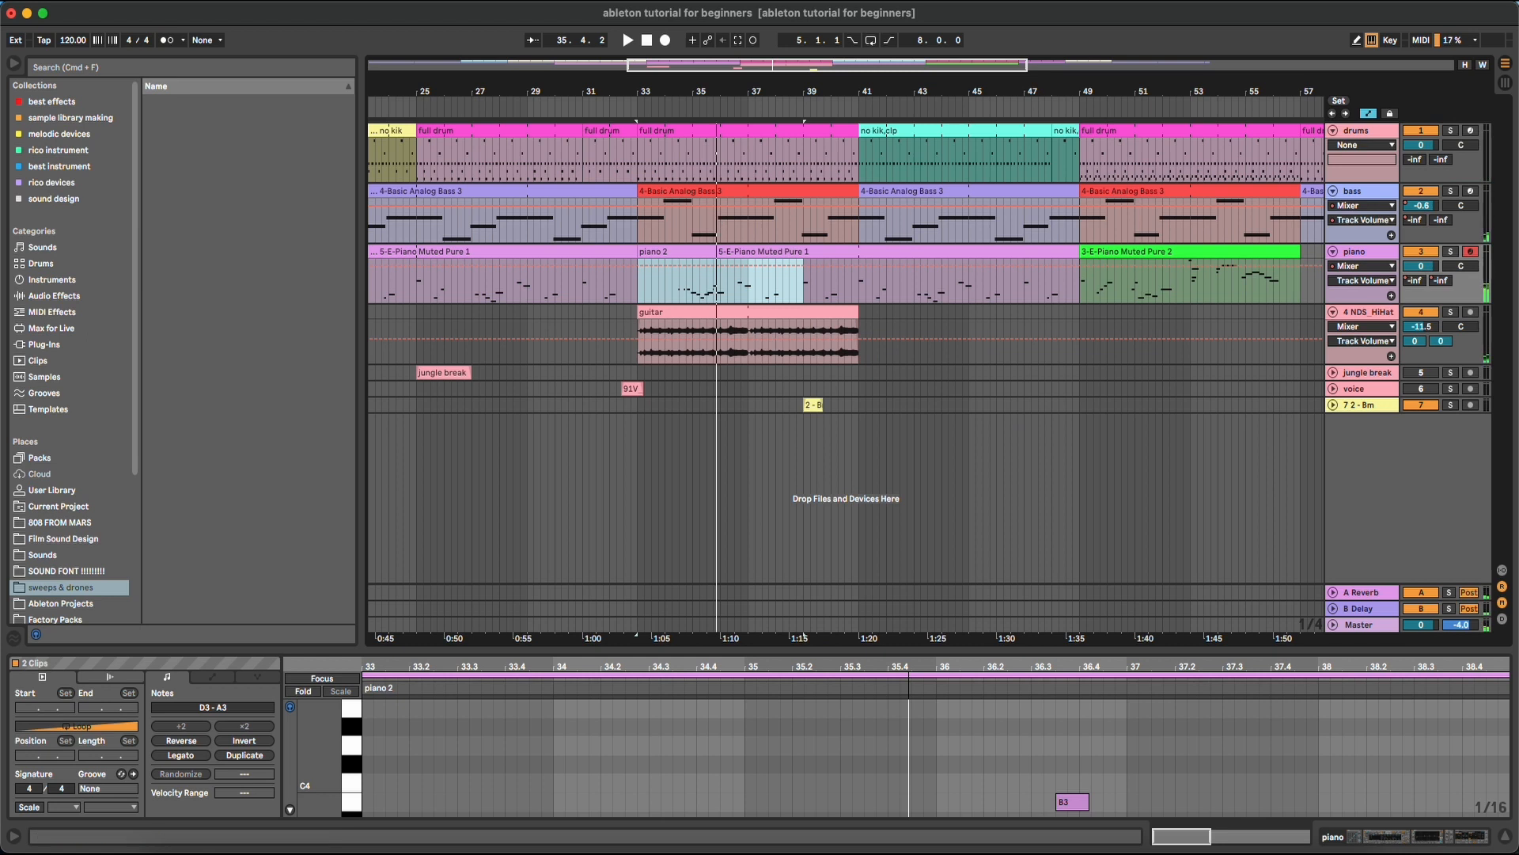
# - Undo the piano recording made over the clip at bar 33
pyautogui.click(125, 3)
pyautogui.click(131, 15)
pyautogui.click(184, 41)
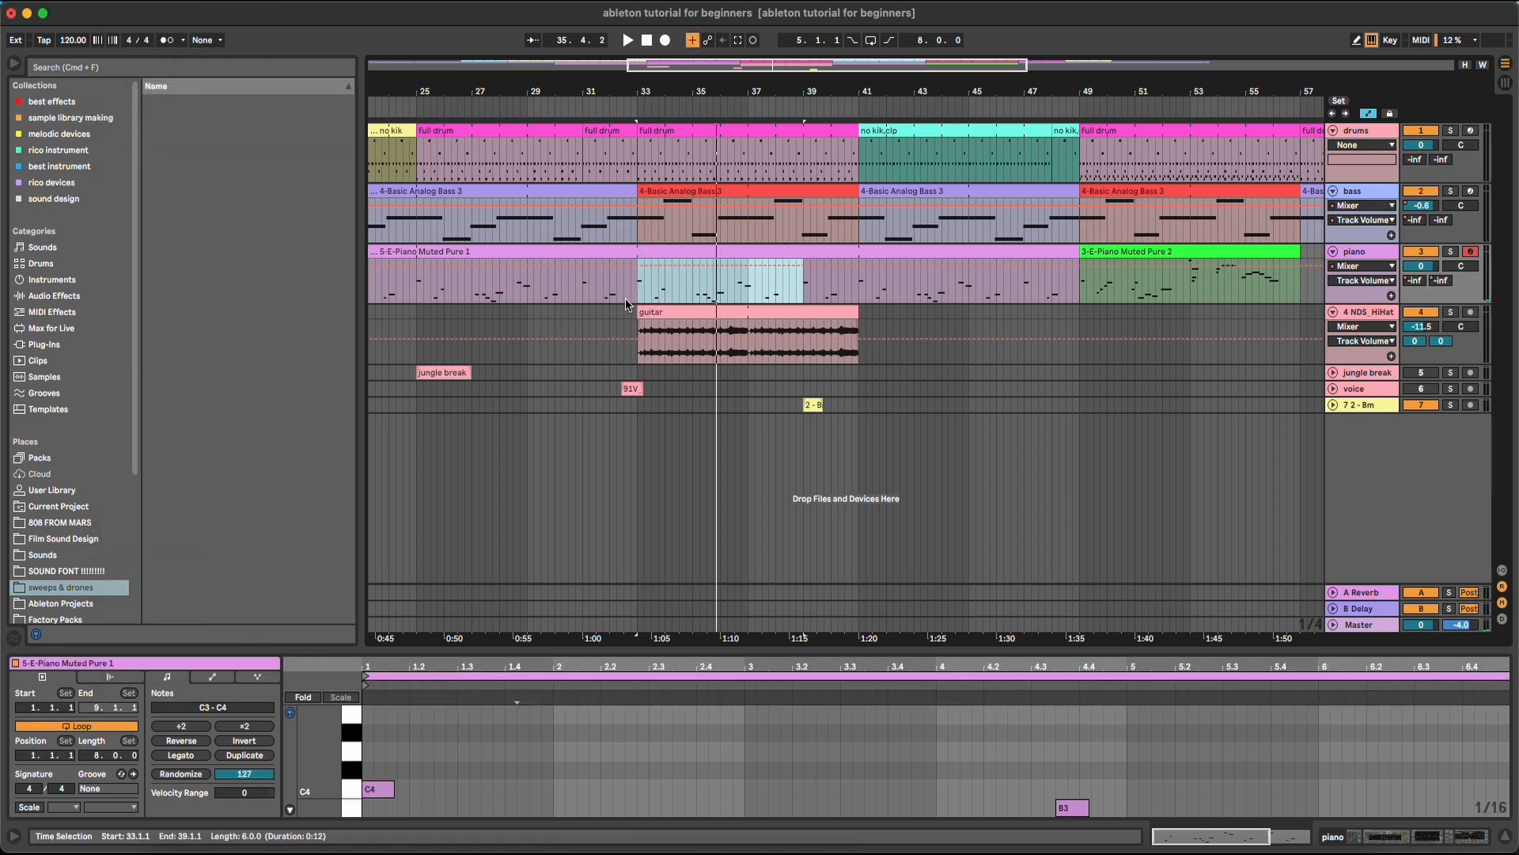
# - Record extra computer-keyboard notes into the existing piano clip from bar 33 with MIDI arrangement overdub on, and stop recording
pyautogui.press('space')
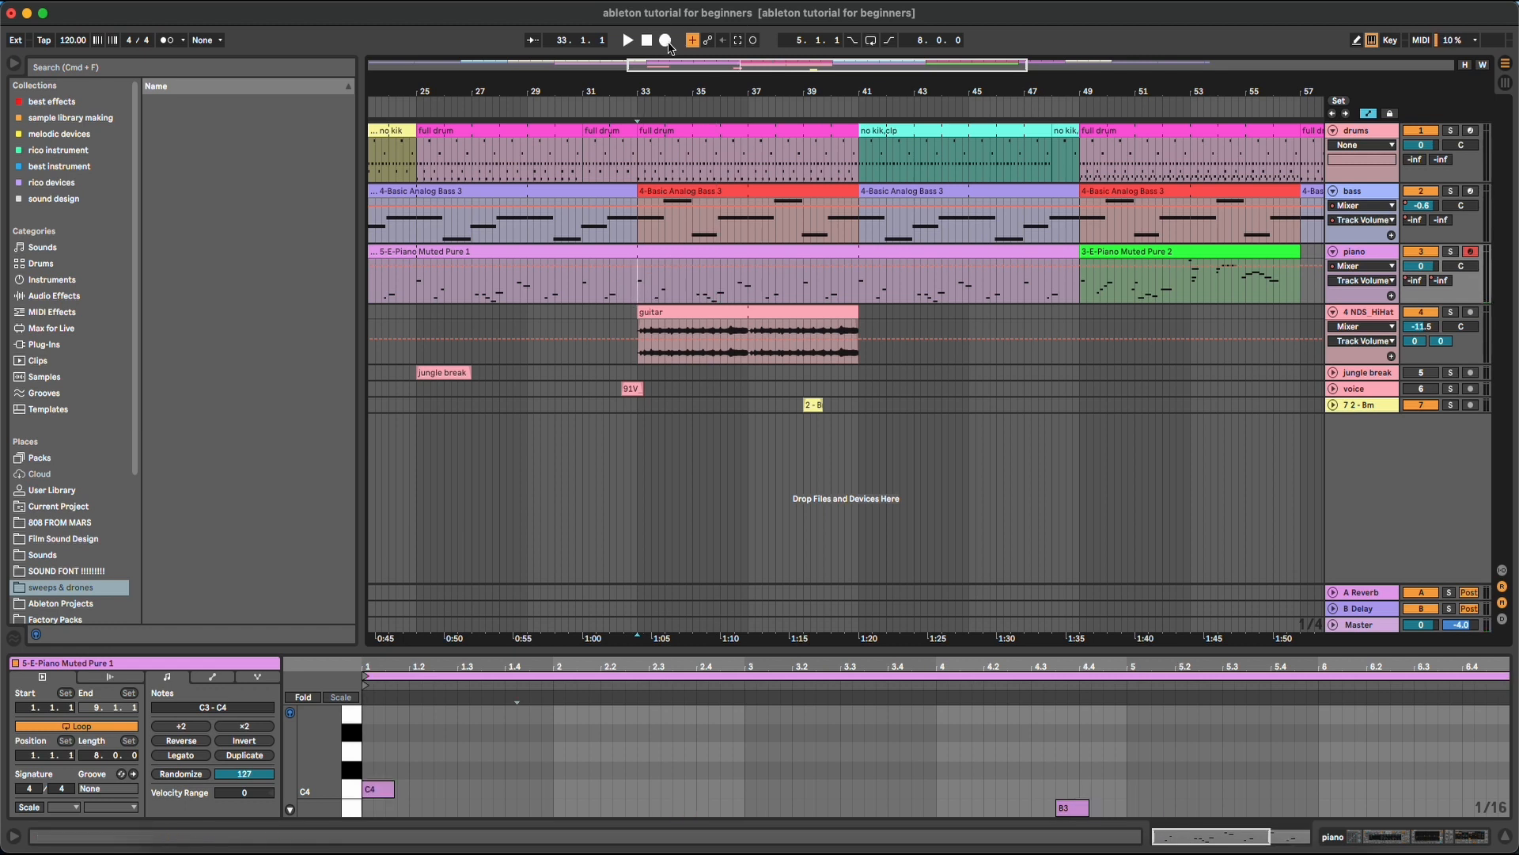
pyautogui.click(667, 42)
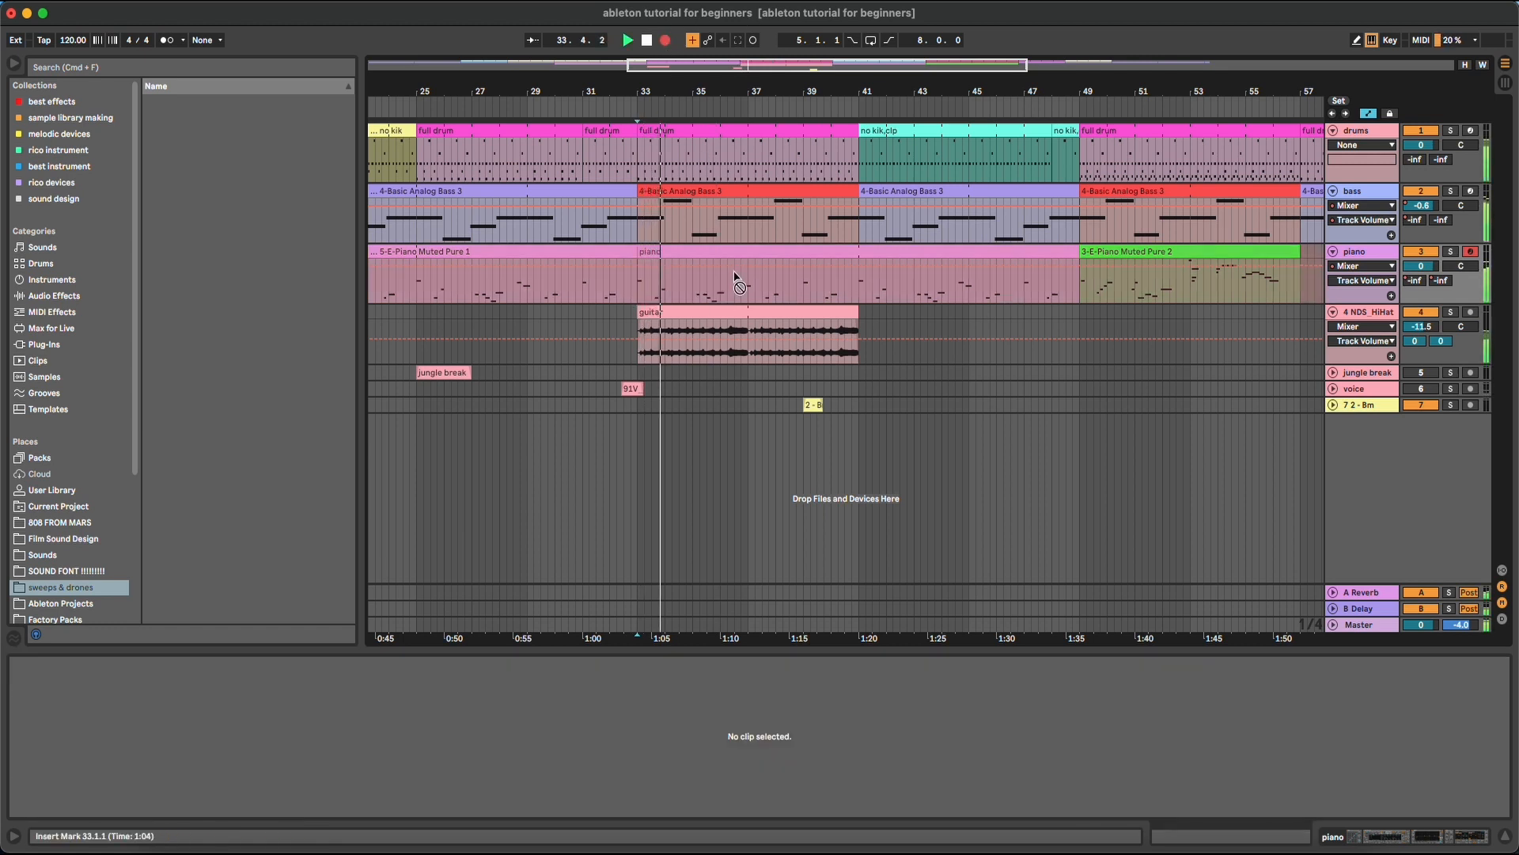
pyautogui.press('x')
pyautogui.press('l')
pyautogui.press('t')
pyautogui.press('h')
pyautogui.press('j')
pyautogui.press('d')
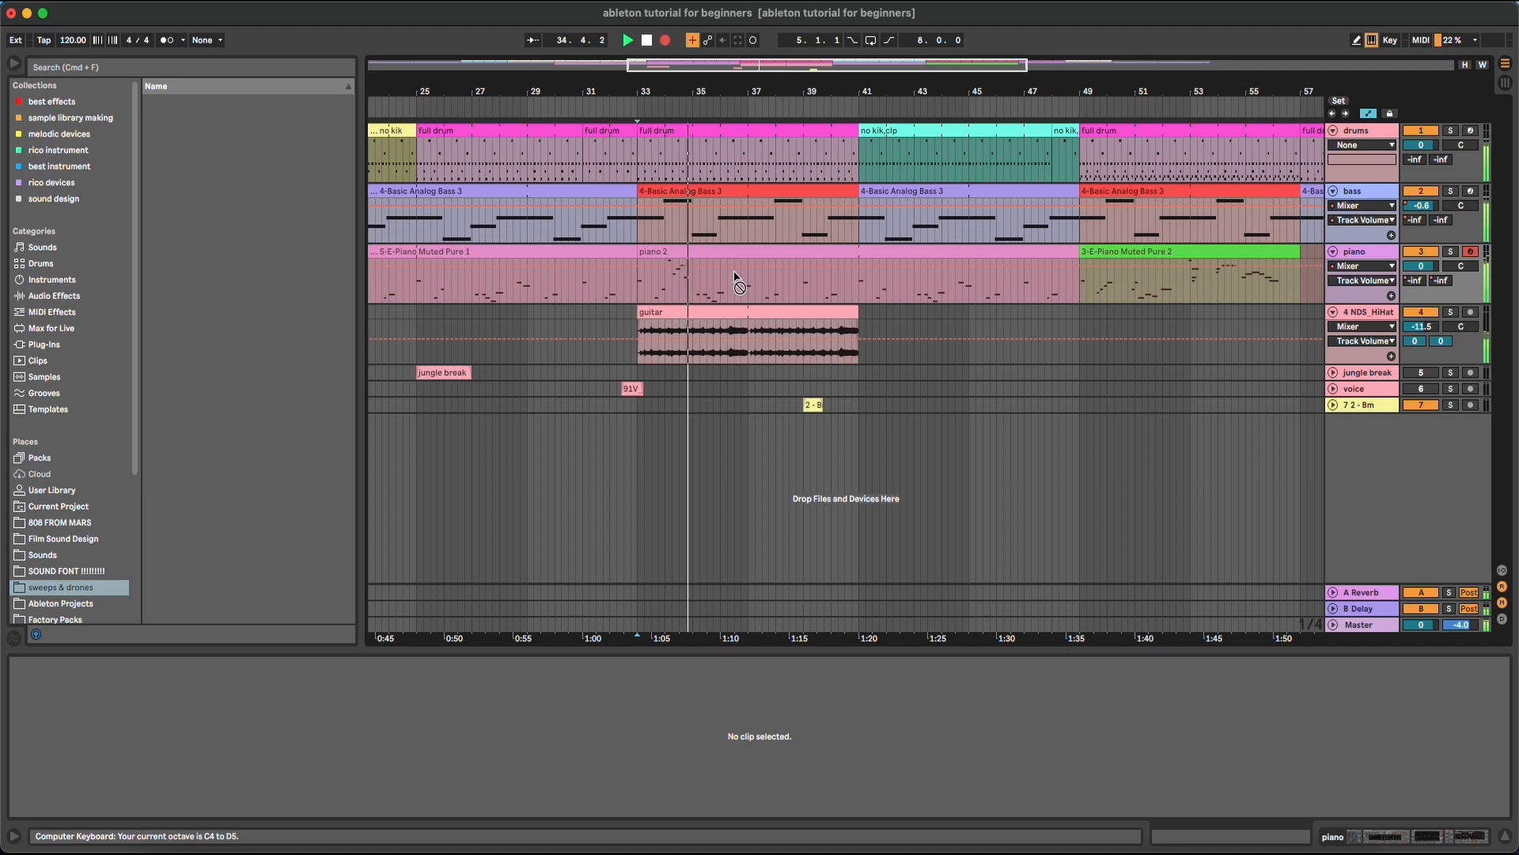
pyautogui.press('F9')
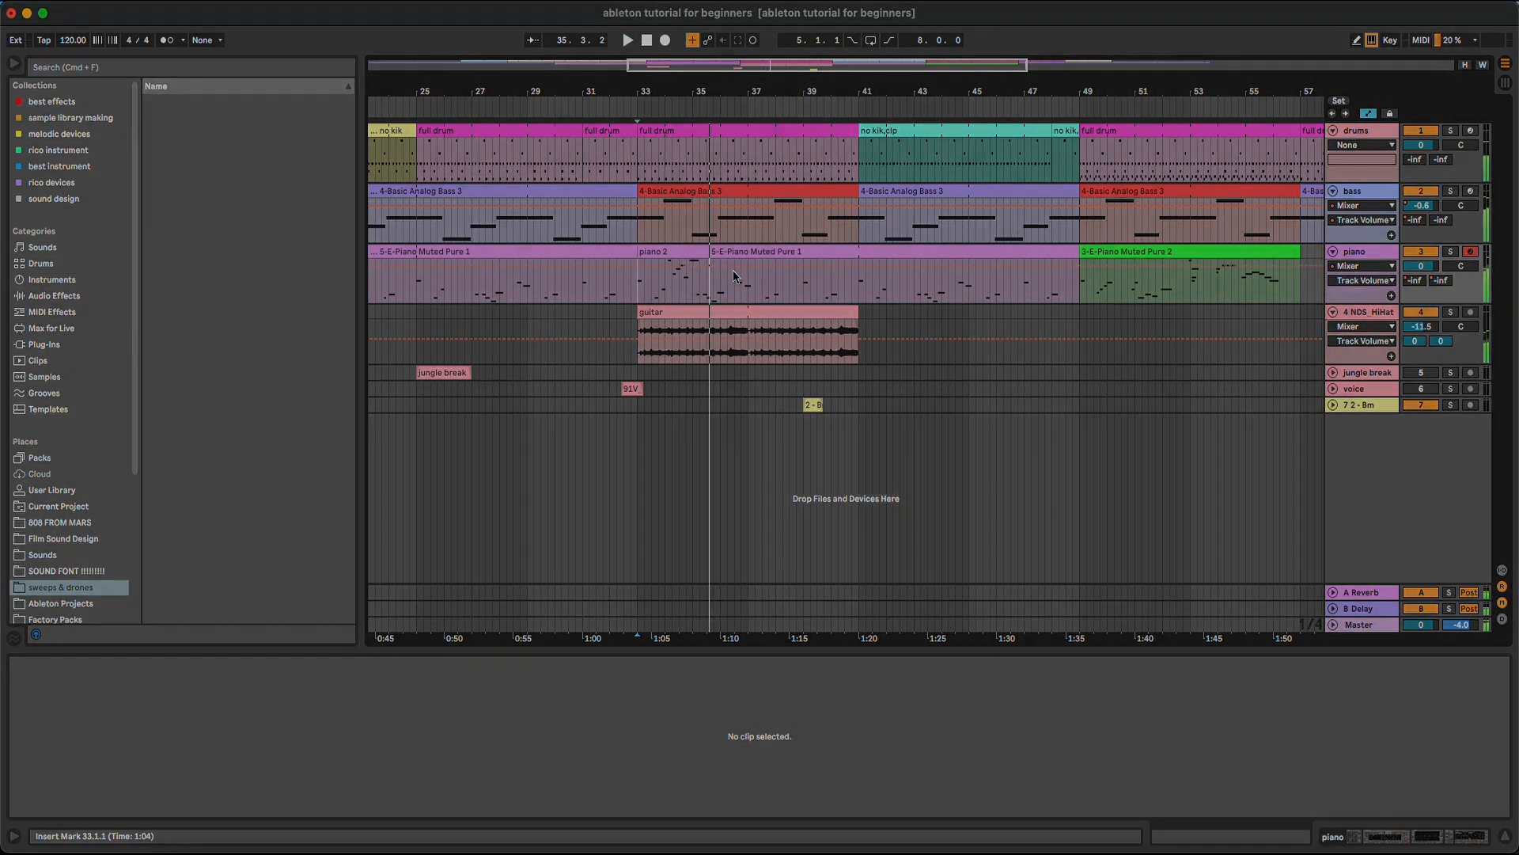
pyautogui.click(801, 254)
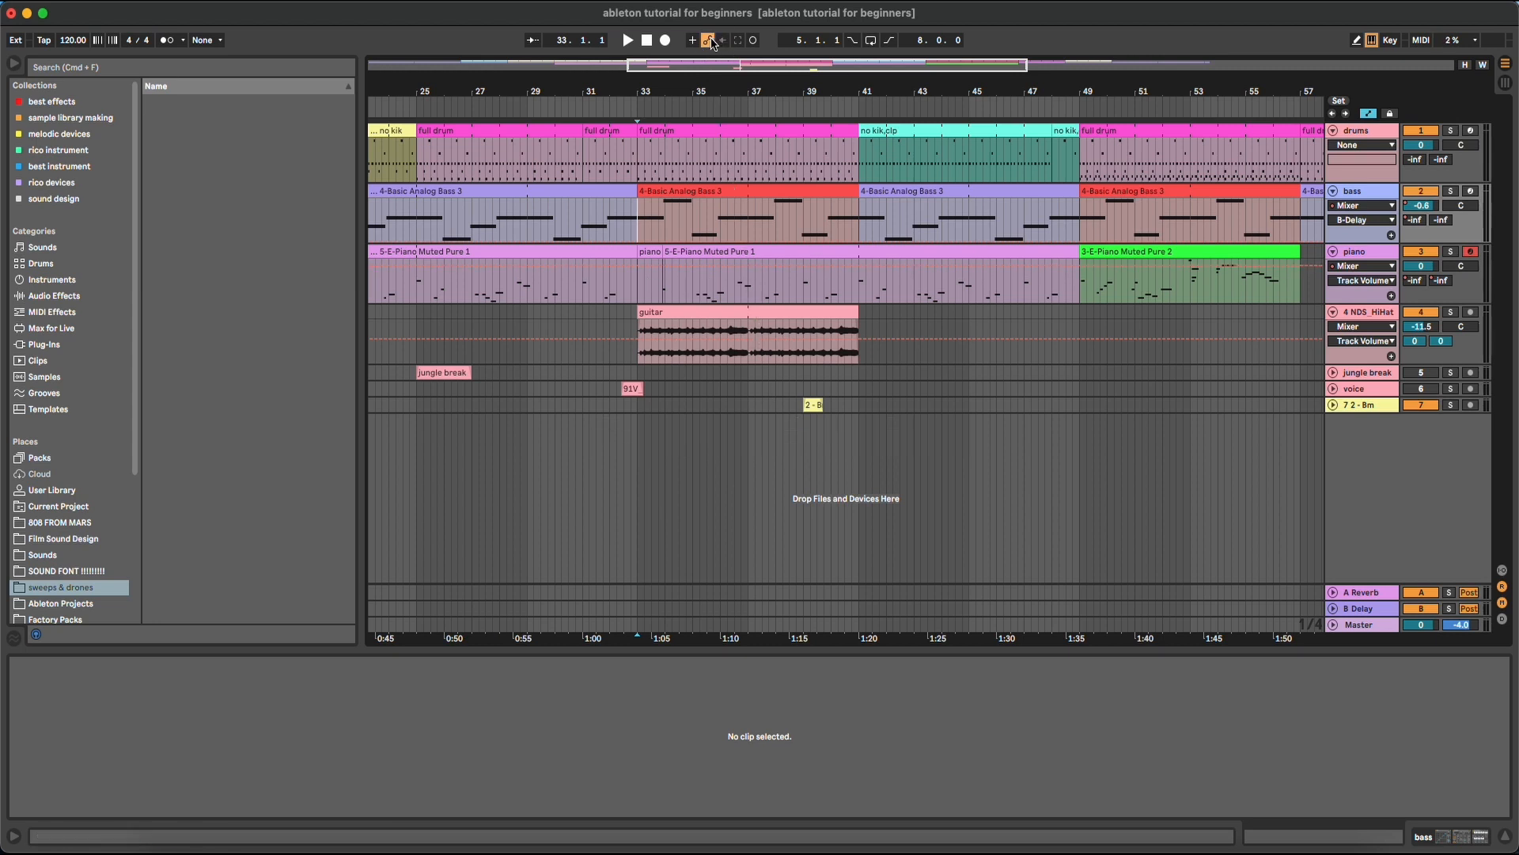
# - Turn off automation arm and record from bar 33 while moving the bass track's B-Delay send
pyautogui.click(709, 41)
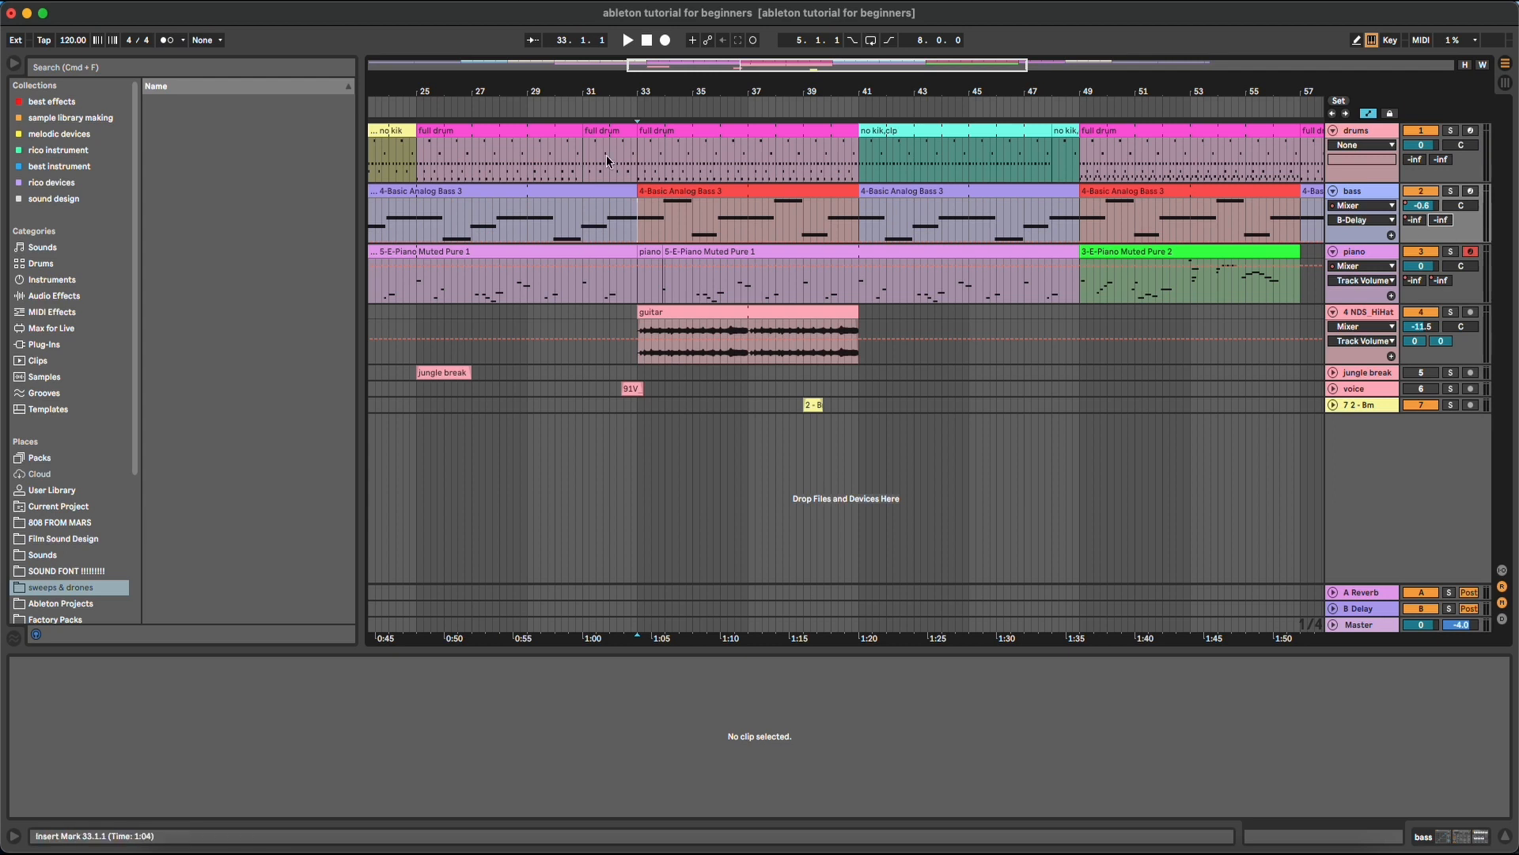
pyautogui.click(666, 39)
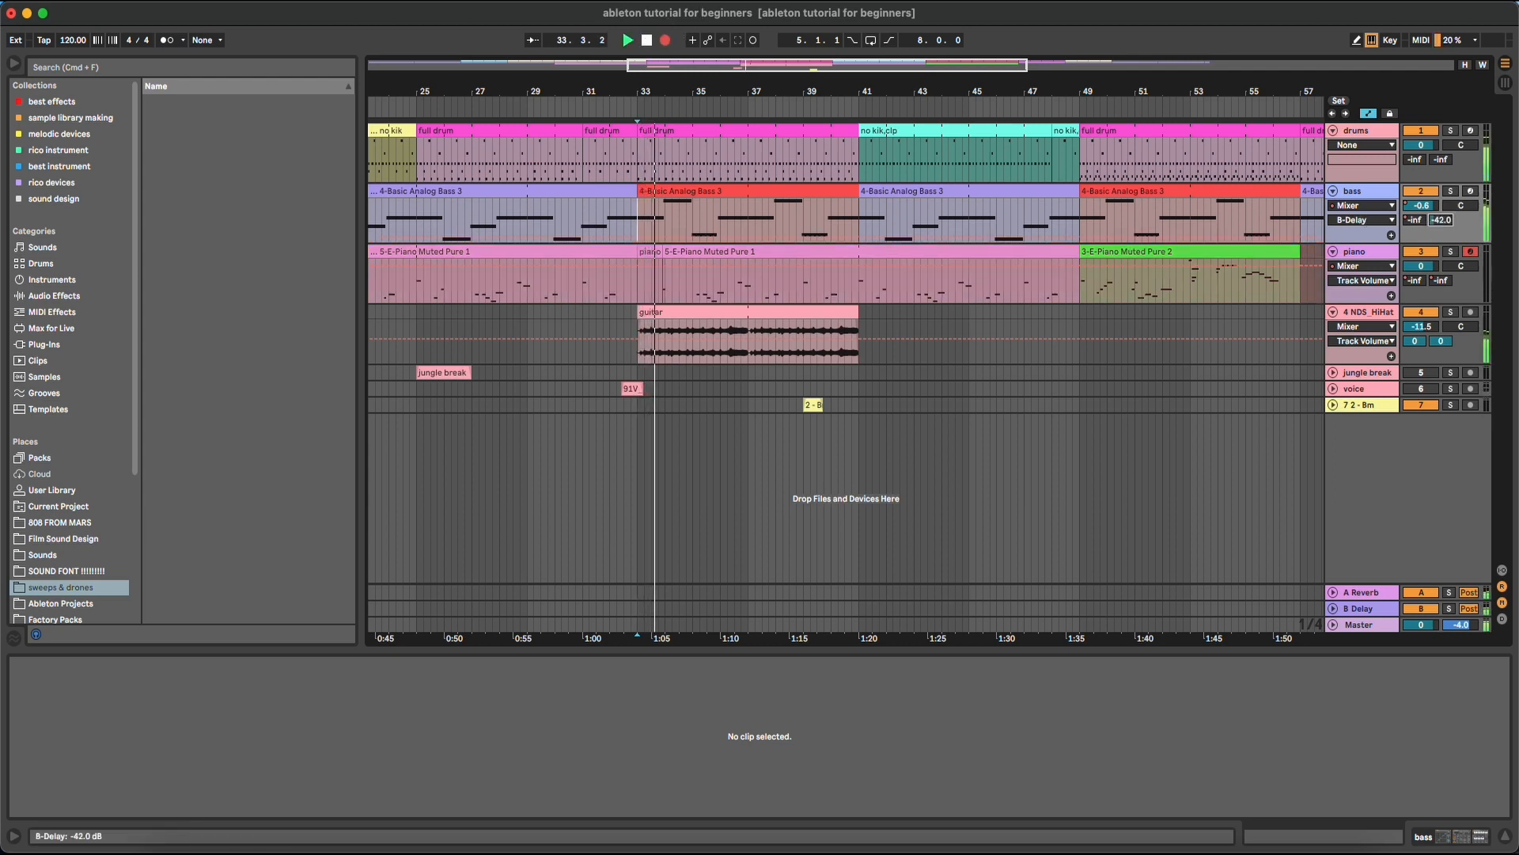
pyautogui.moveTo(1434, 221); pyautogui.dragTo(1434, 247)
pyautogui.press('space')
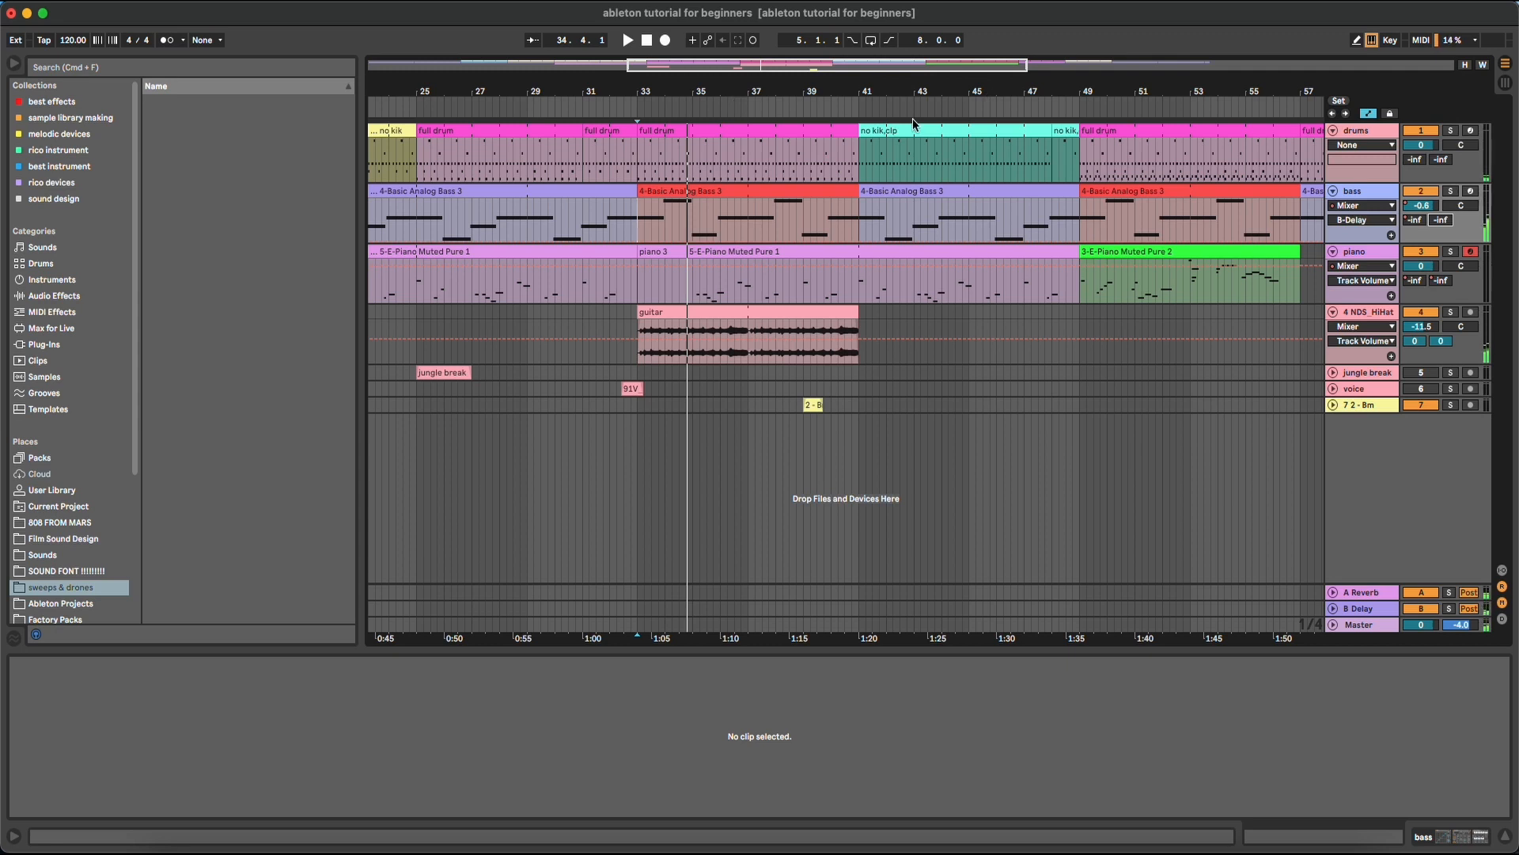
# - Record from bar 33 with automation arm on while raising the bass track's B-Delay send to about -10.3 dB, and stop
pyautogui.click(665, 41)
pyautogui.moveTo(1441, 220); pyautogui.dragTo(1440, 204)
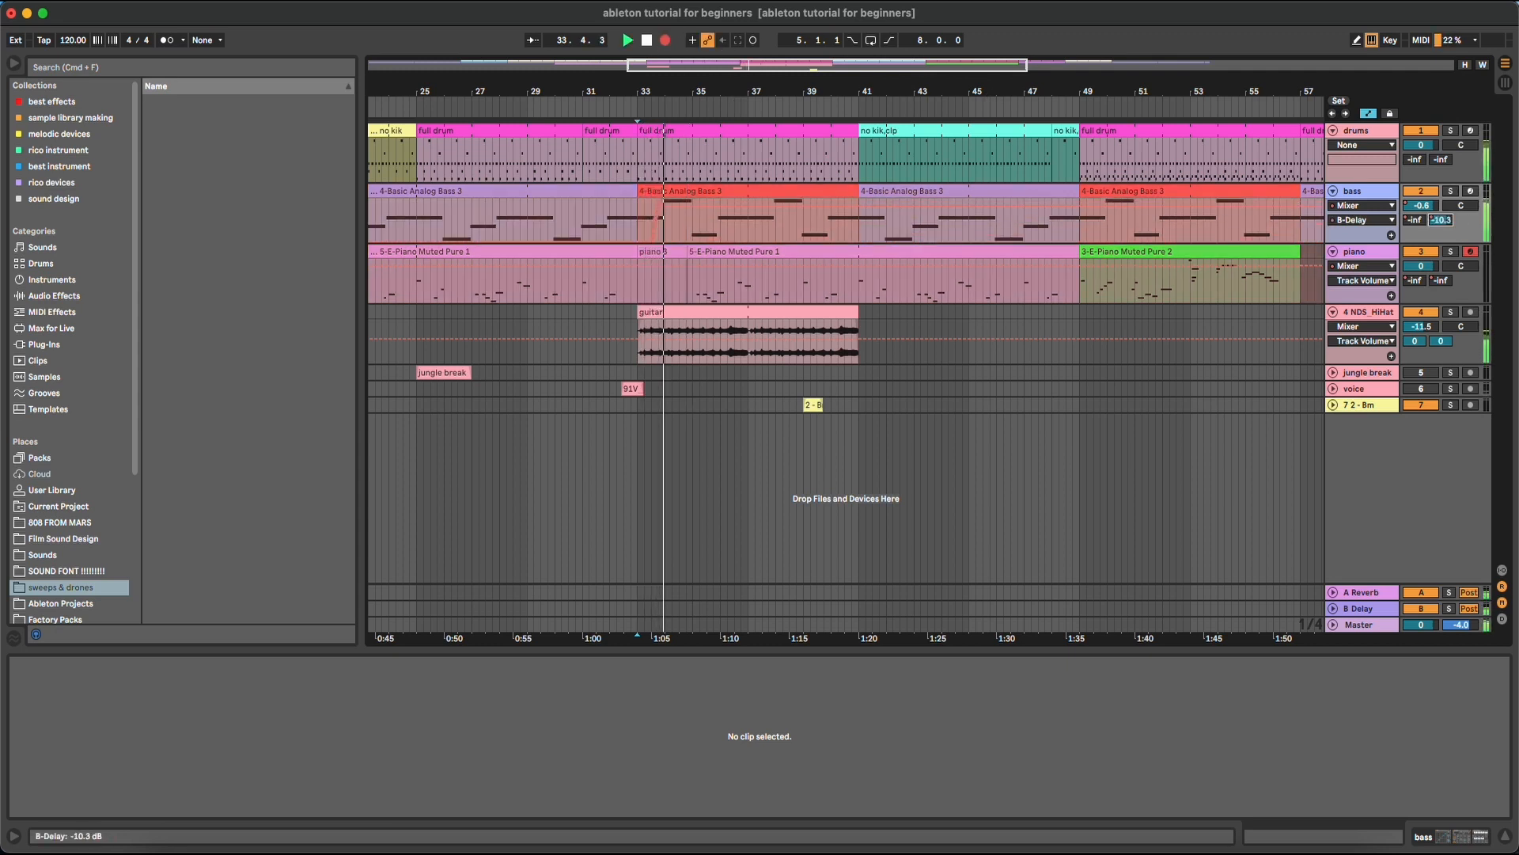
pyautogui.press('space')
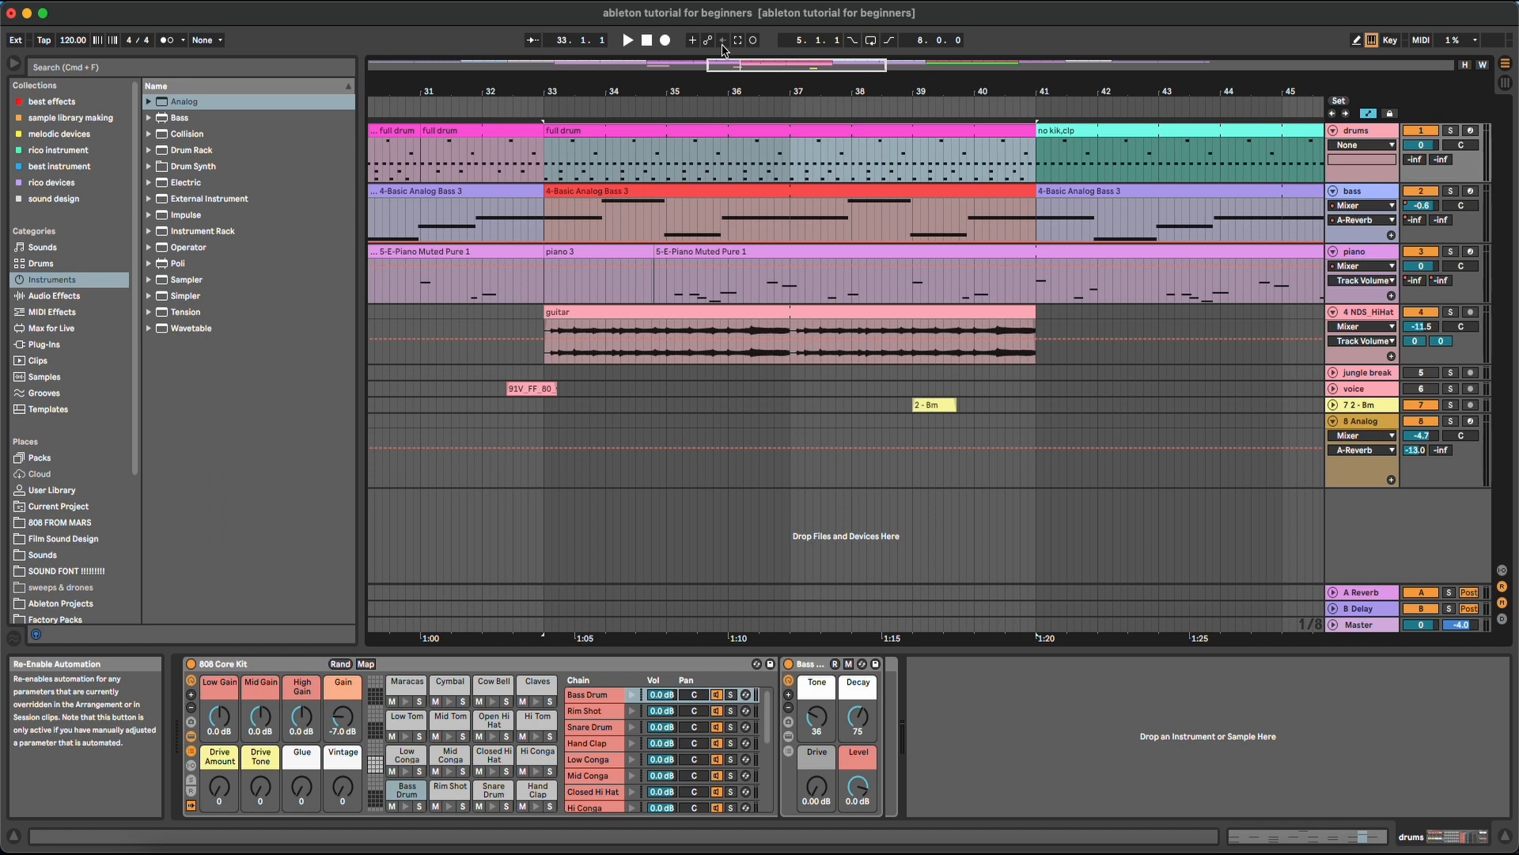
# - Show the bass track's volume automation and override it by lowering the track volume to about -14.4 dB
pyautogui.moveTo(715, 65); pyautogui.dragTo(730, 32)
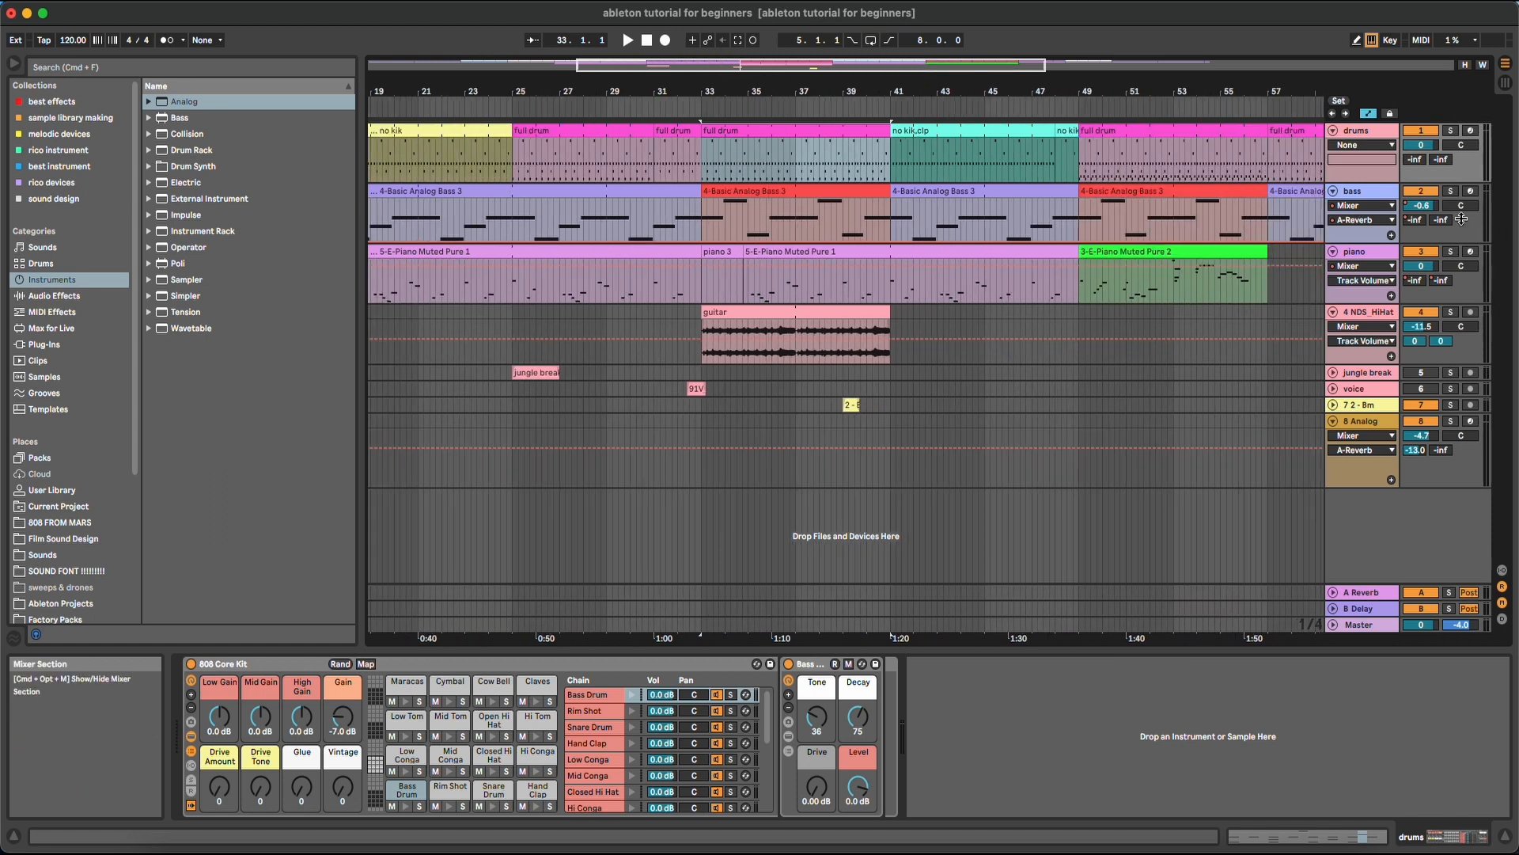
pyautogui.click(1422, 207)
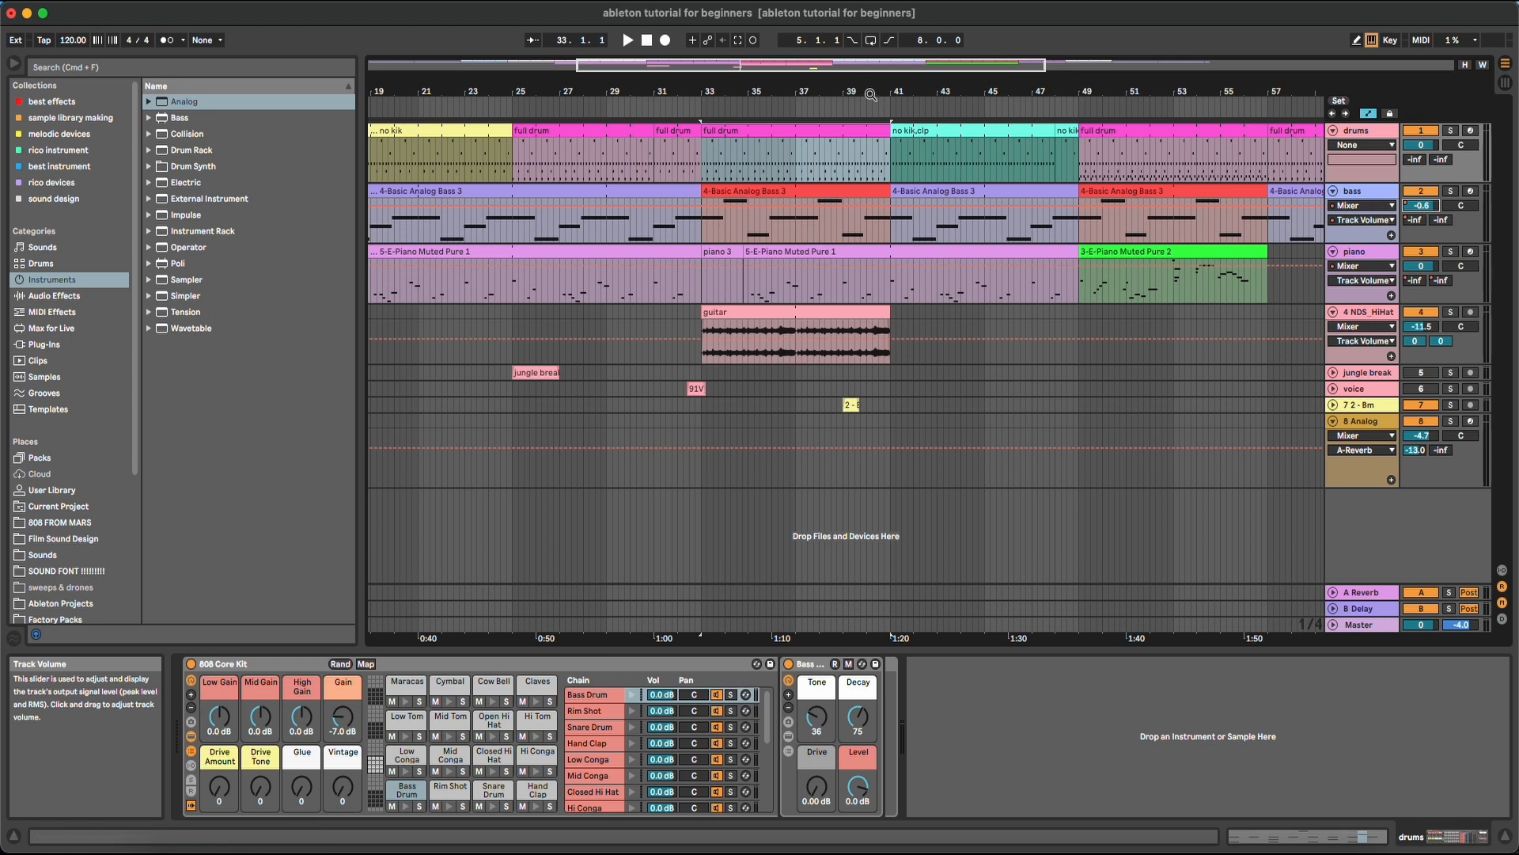
pyautogui.press('w')
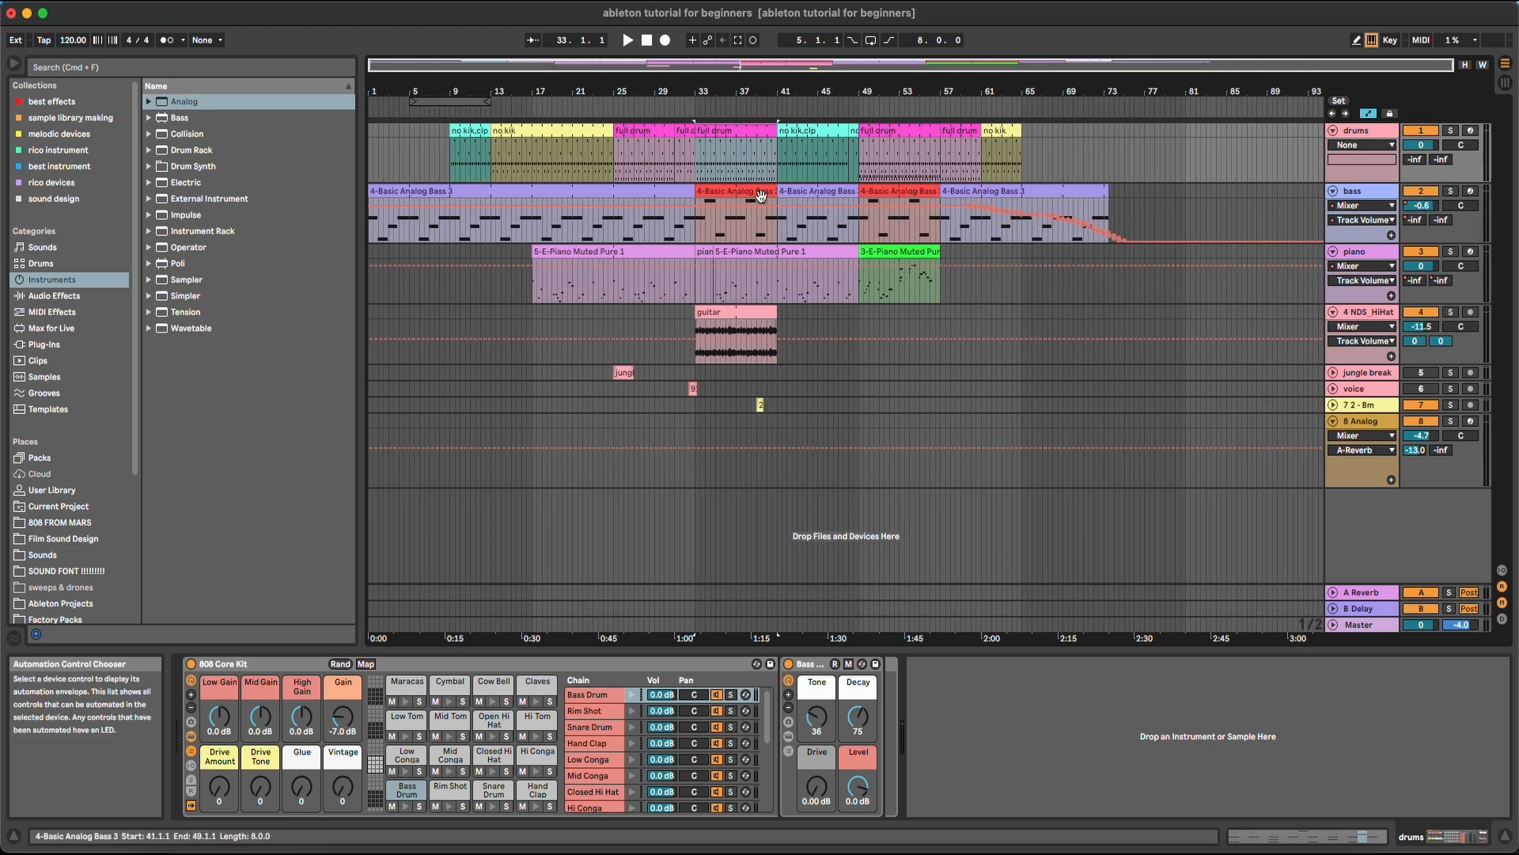
pyautogui.click(741, 221)
pyautogui.moveTo(1438, 209); pyautogui.dragTo(1438, 214)
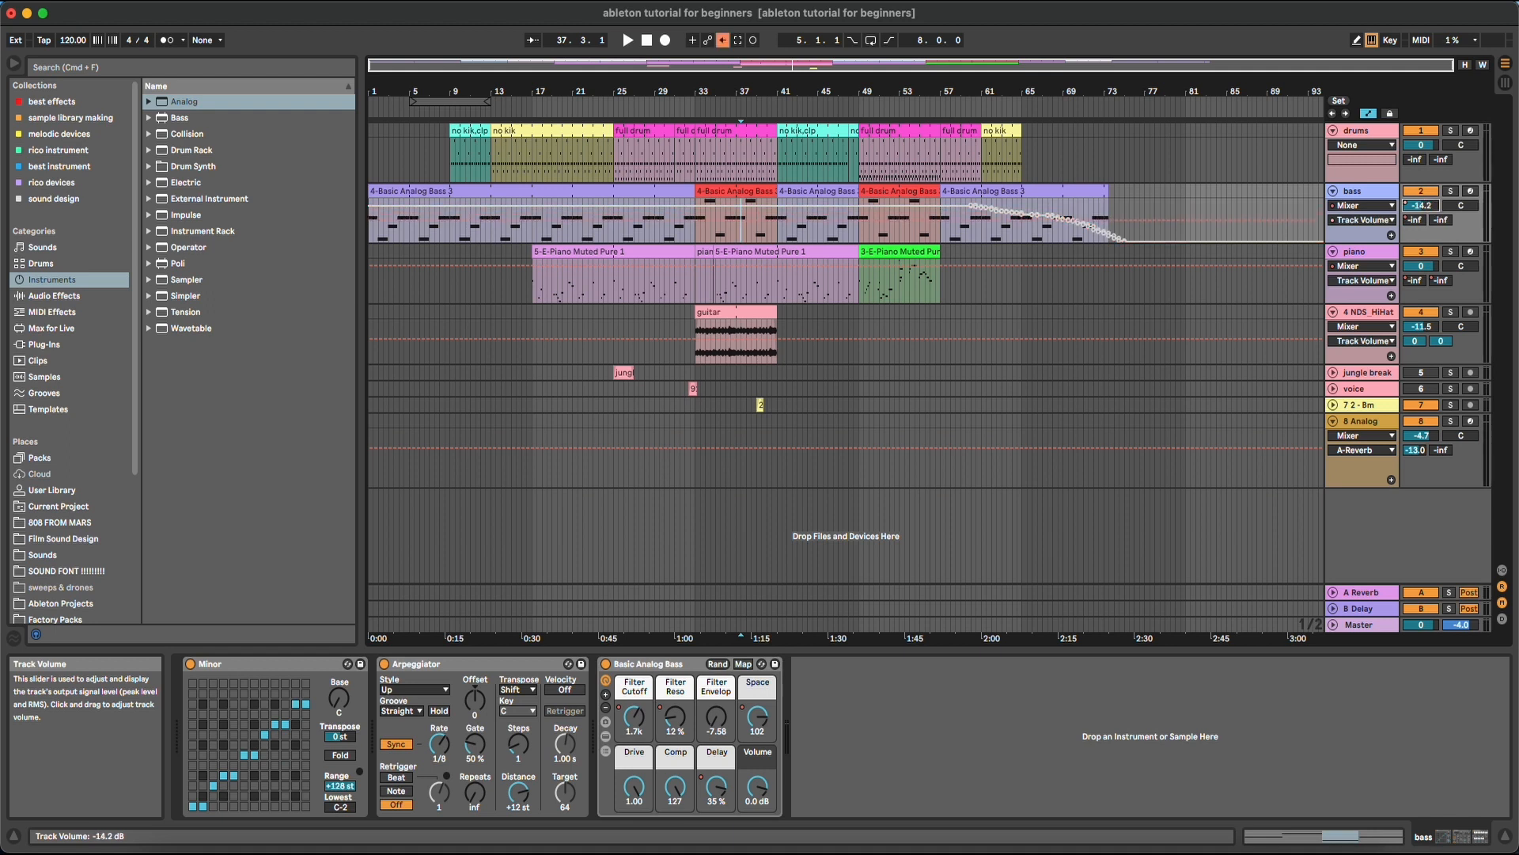
# - Enlarge the bass track's lane and re-enable the overridden volume automation
pyautogui.moveTo(742, 101); pyautogui.dragTo(742, 167)
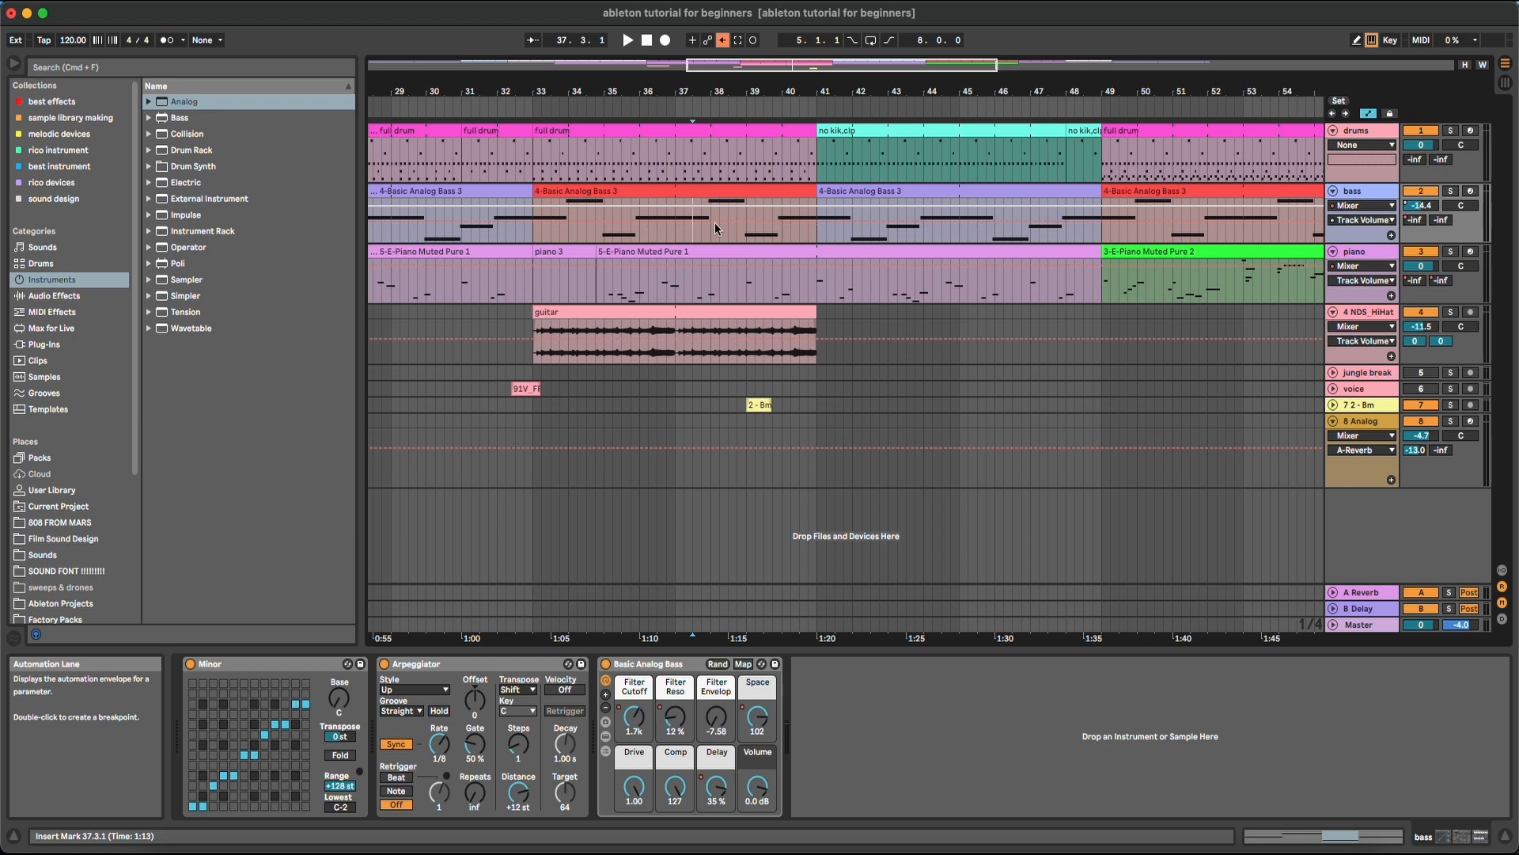
pyautogui.moveTo(1376, 243); pyautogui.dragTo(1375, 330)
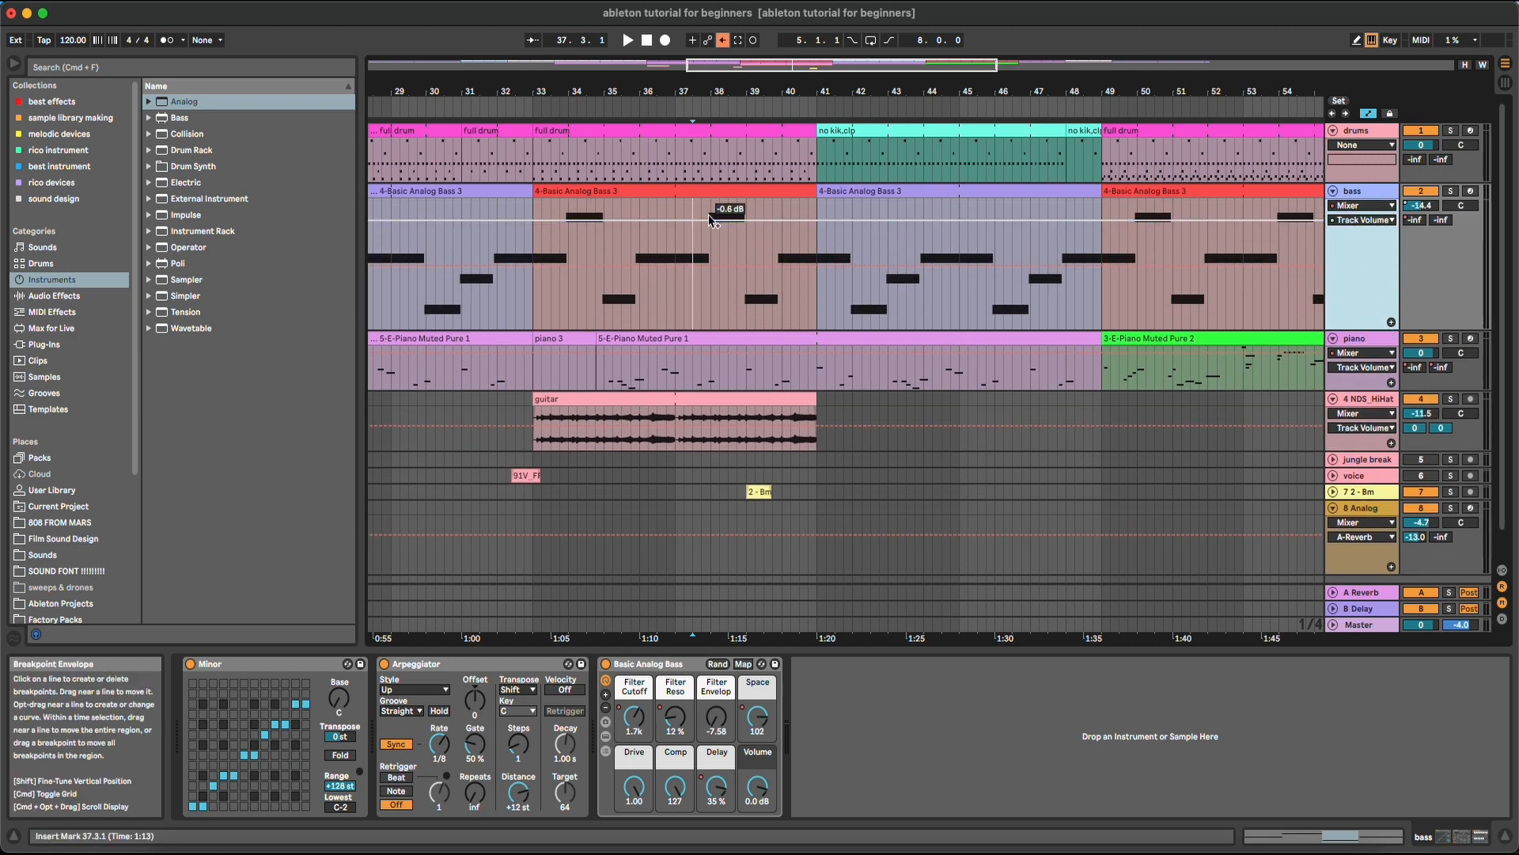
pyautogui.moveTo(745, 87); pyautogui.dragTo(816, 24)
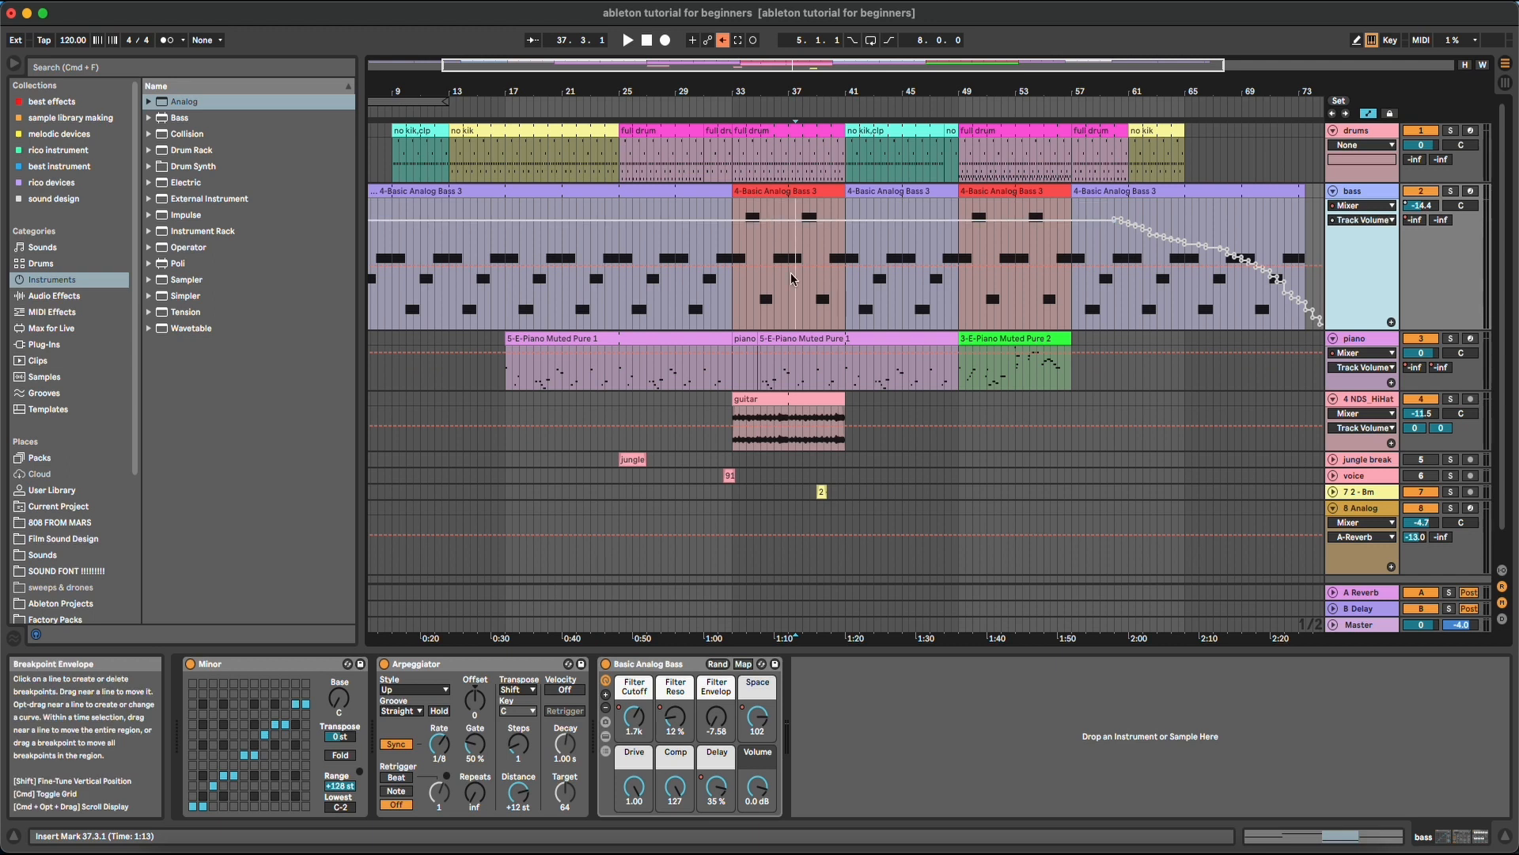
pyautogui.click(725, 45)
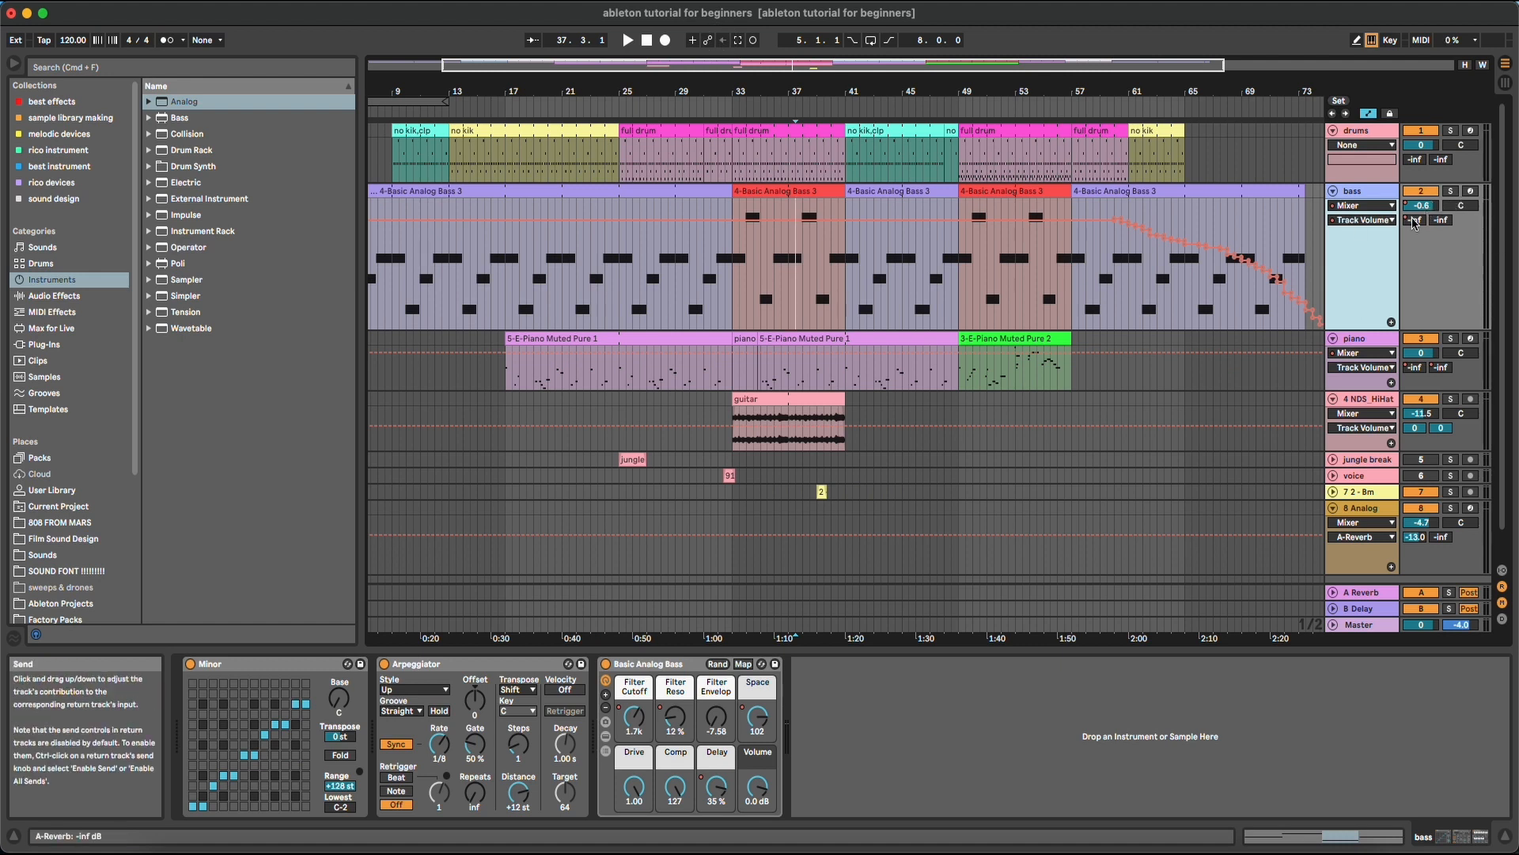
# - Override the bass track's A-Reverb send automation by raising the send, and re-enable automation
pyautogui.moveTo(1415, 220); pyautogui.dragTo(1415, 208)
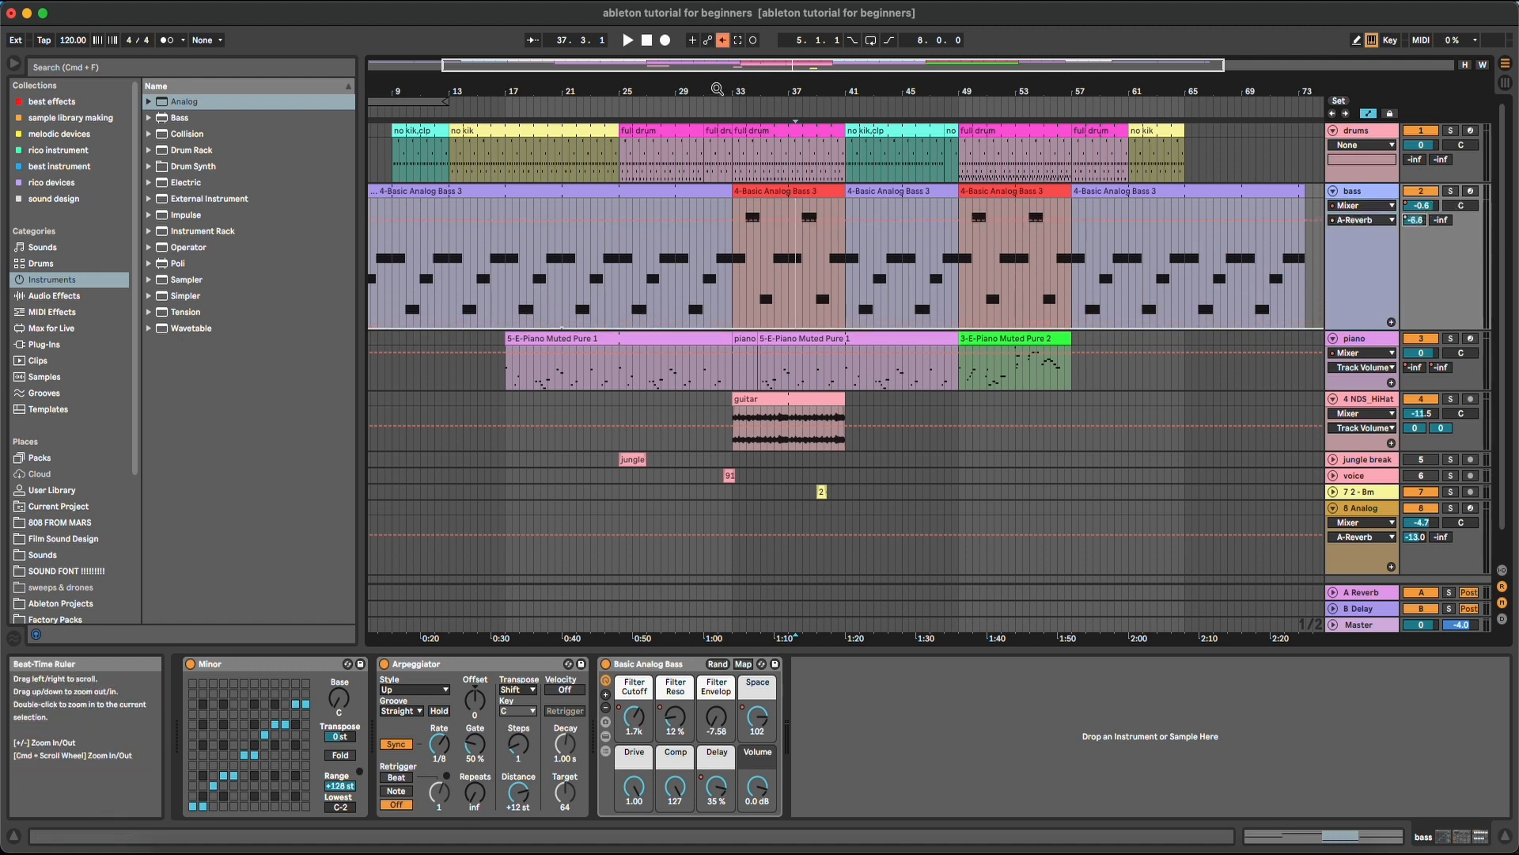
pyautogui.click(723, 41)
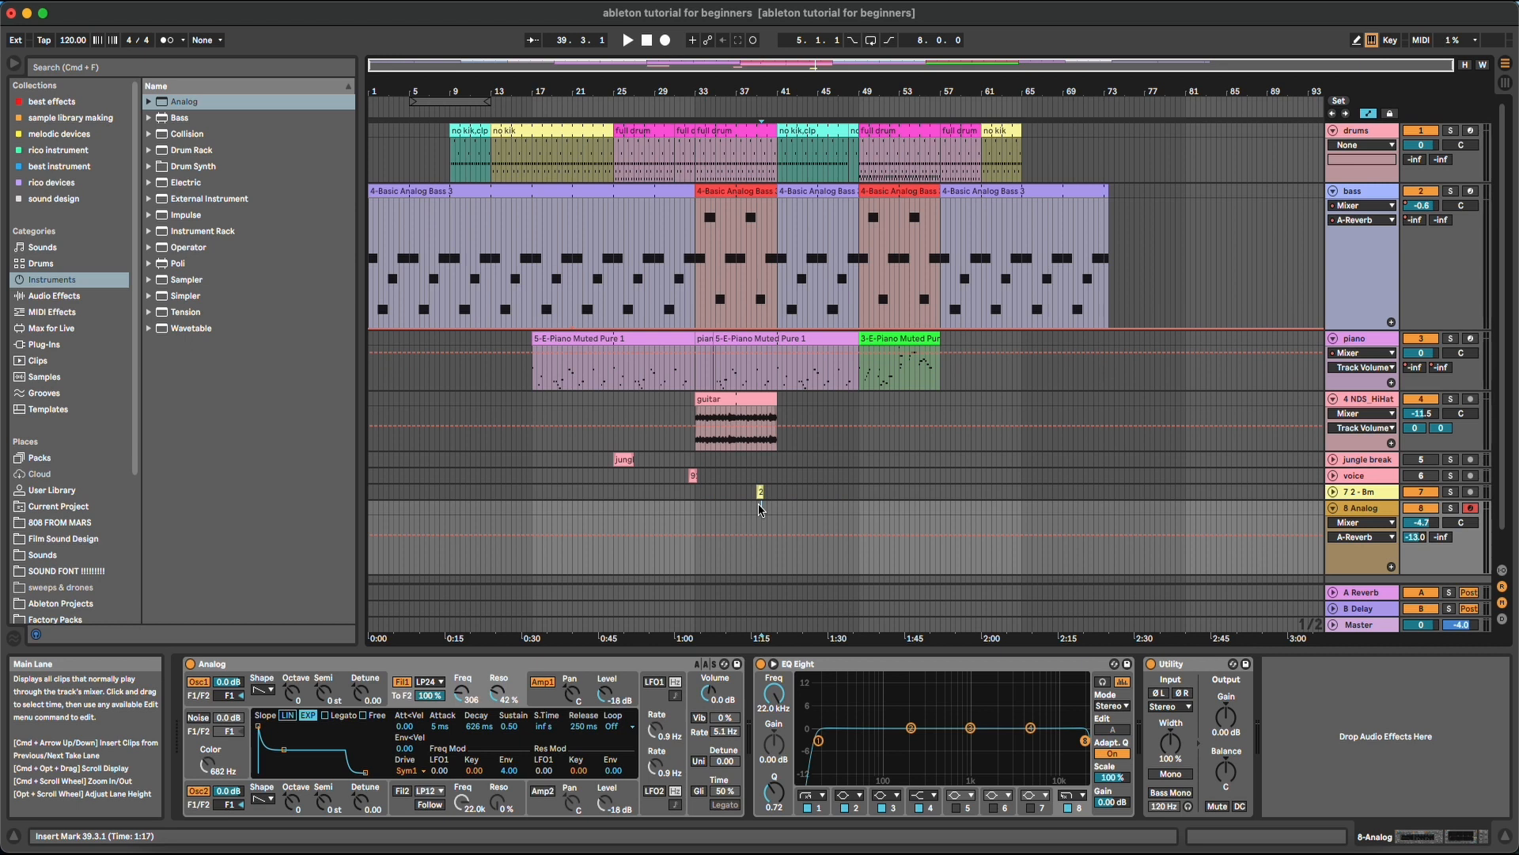
# - Play notes on the armed Analog track without recording and retrieve them with Capture MIDI
pyautogui.press('a')
pyautogui.click(739, 40)
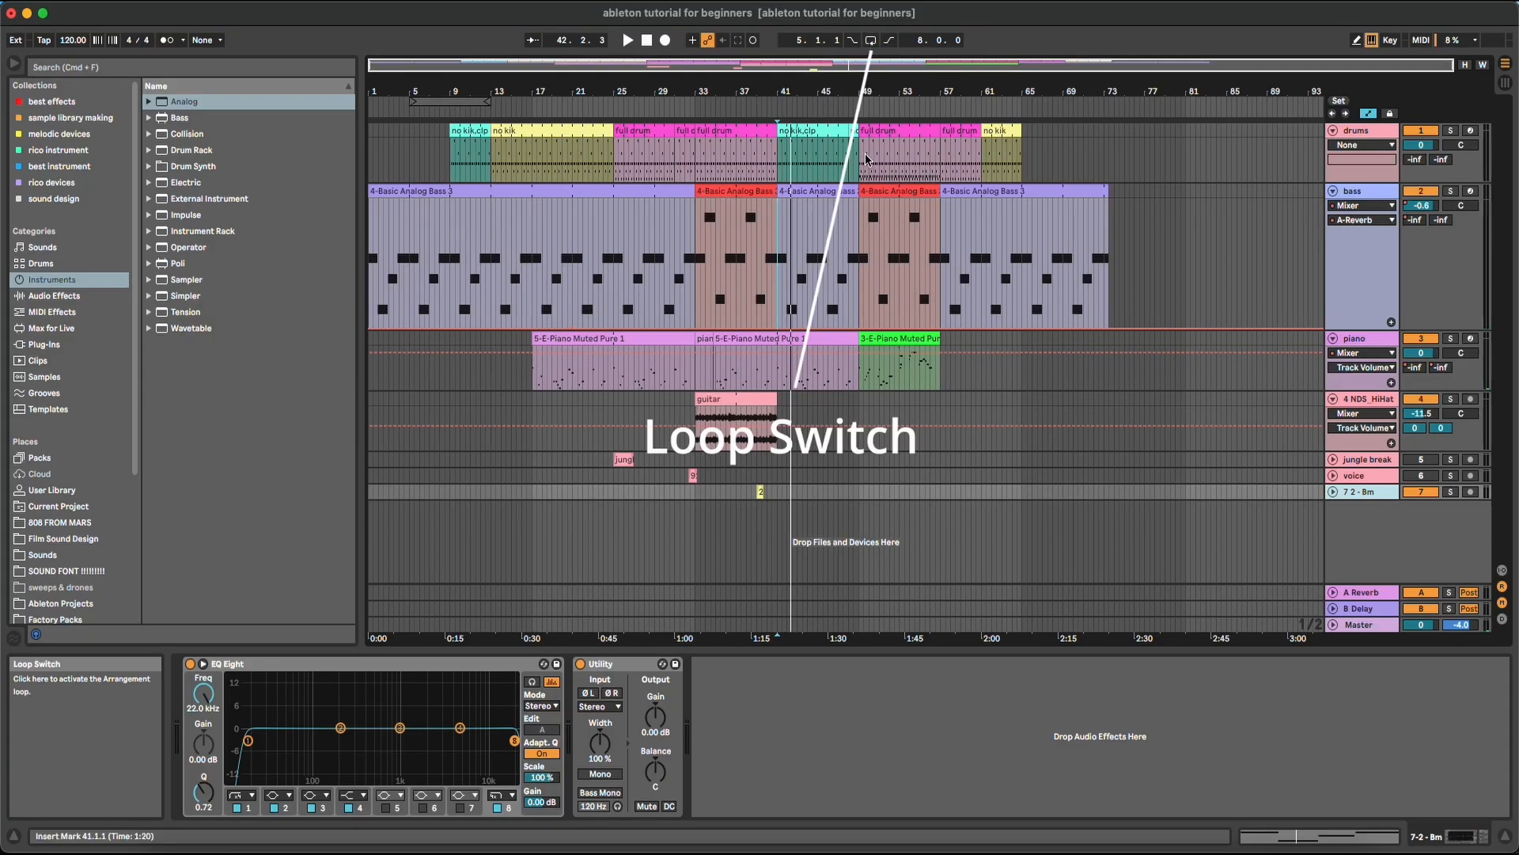
# - Loop bars 41 to 49 from a selection on the drums track and play from bar 48 across the loop end
pyautogui.moveTo(780, 155); pyautogui.dragTo(861, 159)
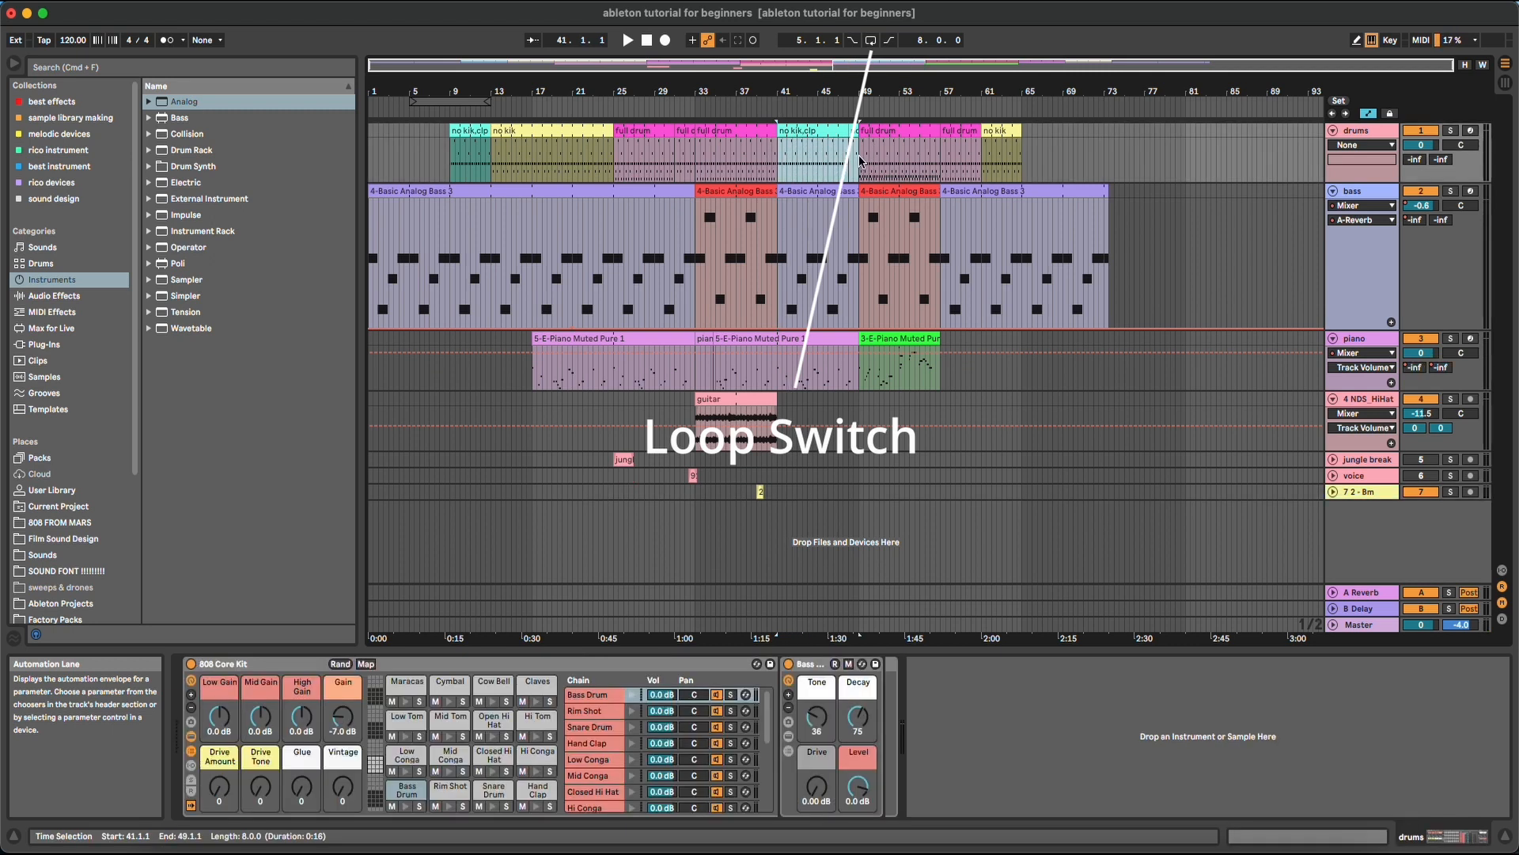
pyautogui.press('super+l')
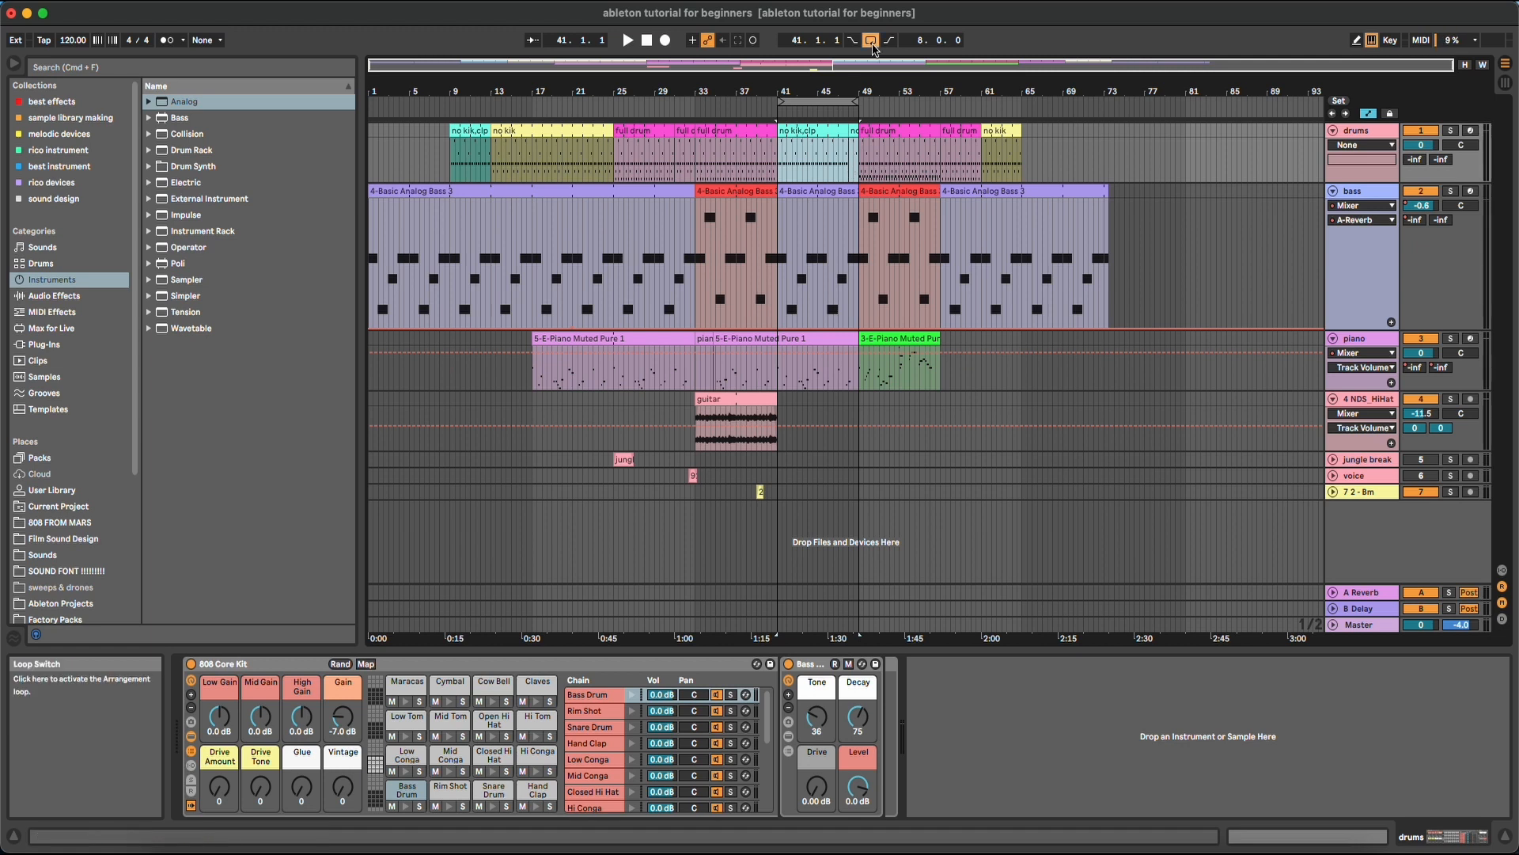
pyautogui.moveTo(842, 92); pyautogui.dragTo(842, 147)
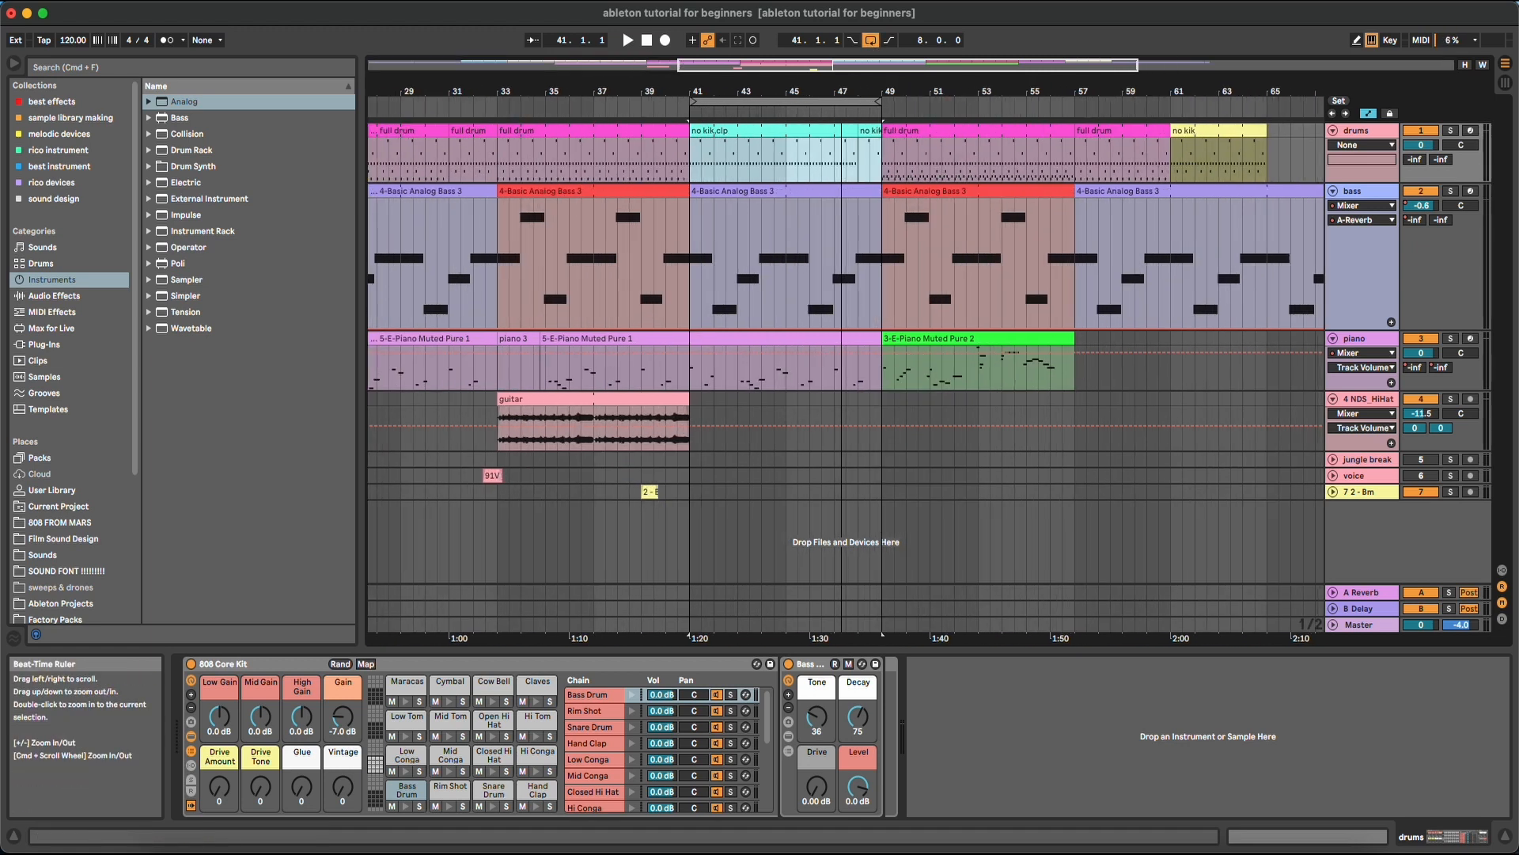
pyautogui.click(858, 151)
pyautogui.press('space')
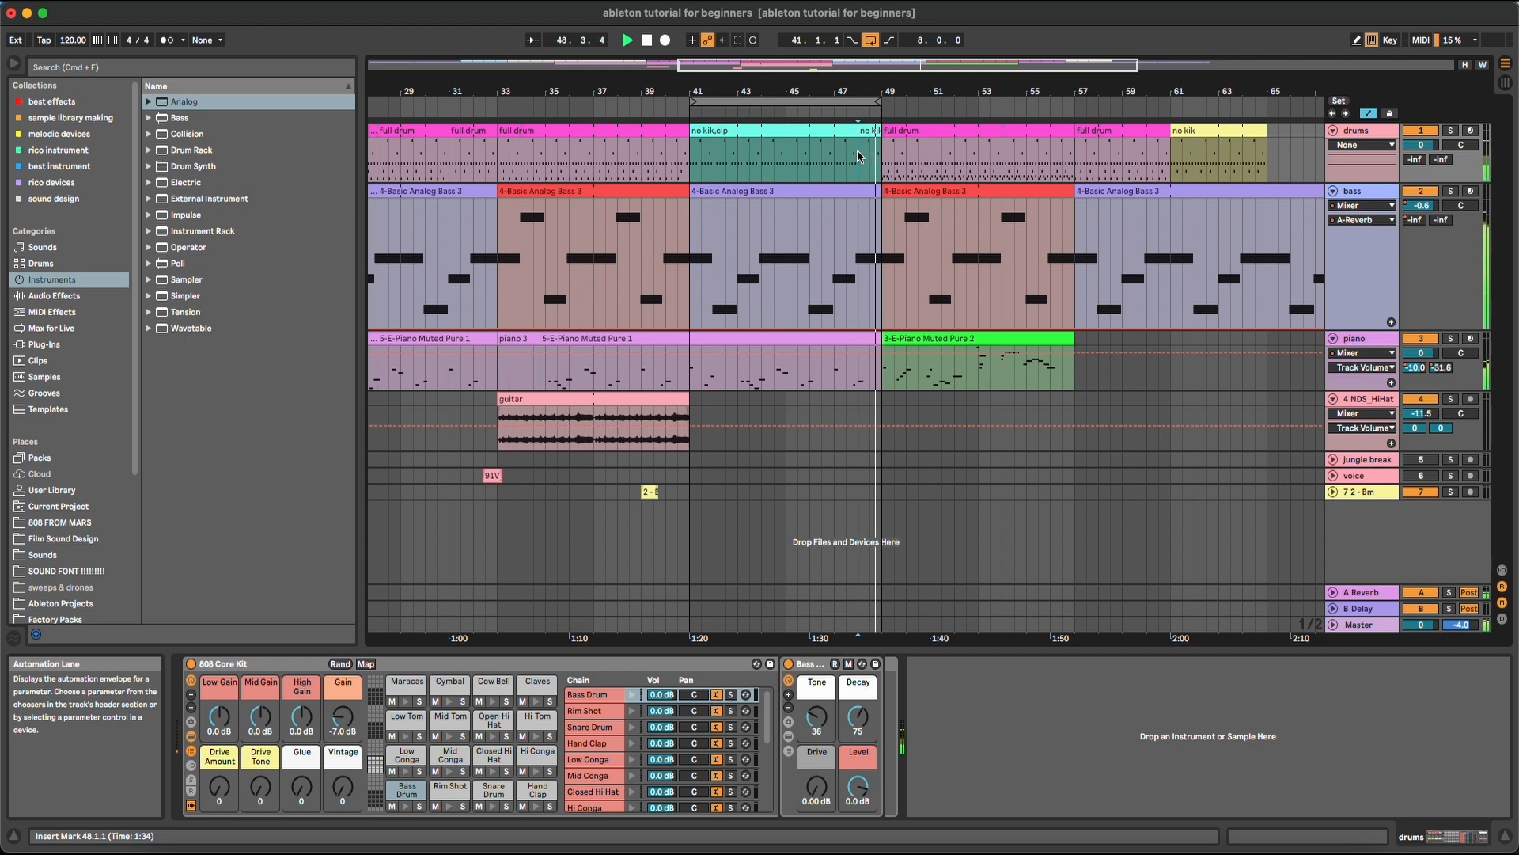
pyautogui.press('space')
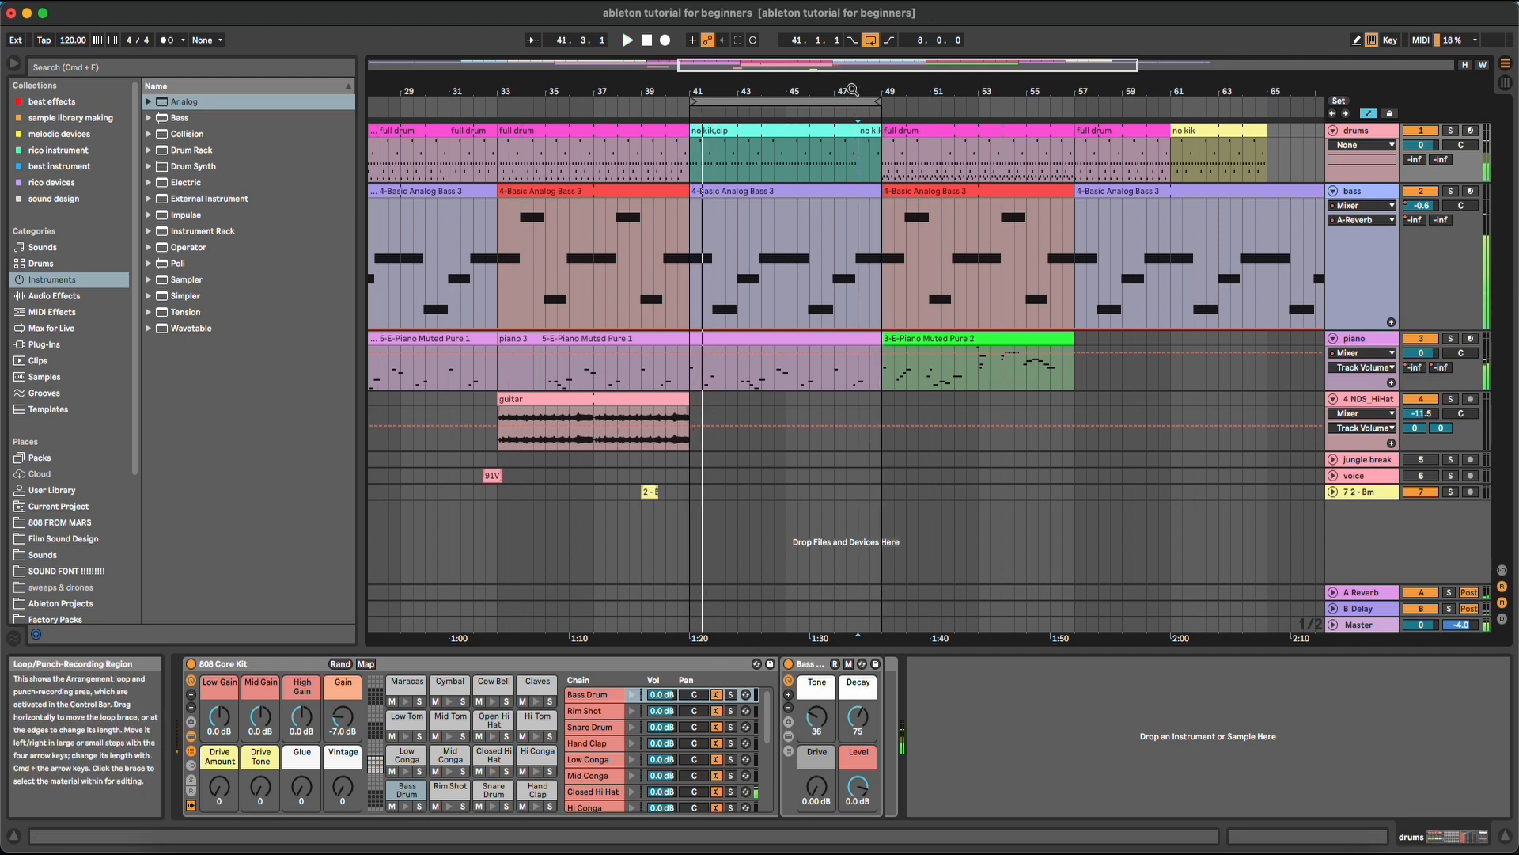
# - Move the arrangement loop to start at bar 57 with a length of 16.2.0 and switch the loop back on
pyautogui.click(871, 40)
pyautogui.moveTo(845, 90); pyautogui.dragTo(844, 40)
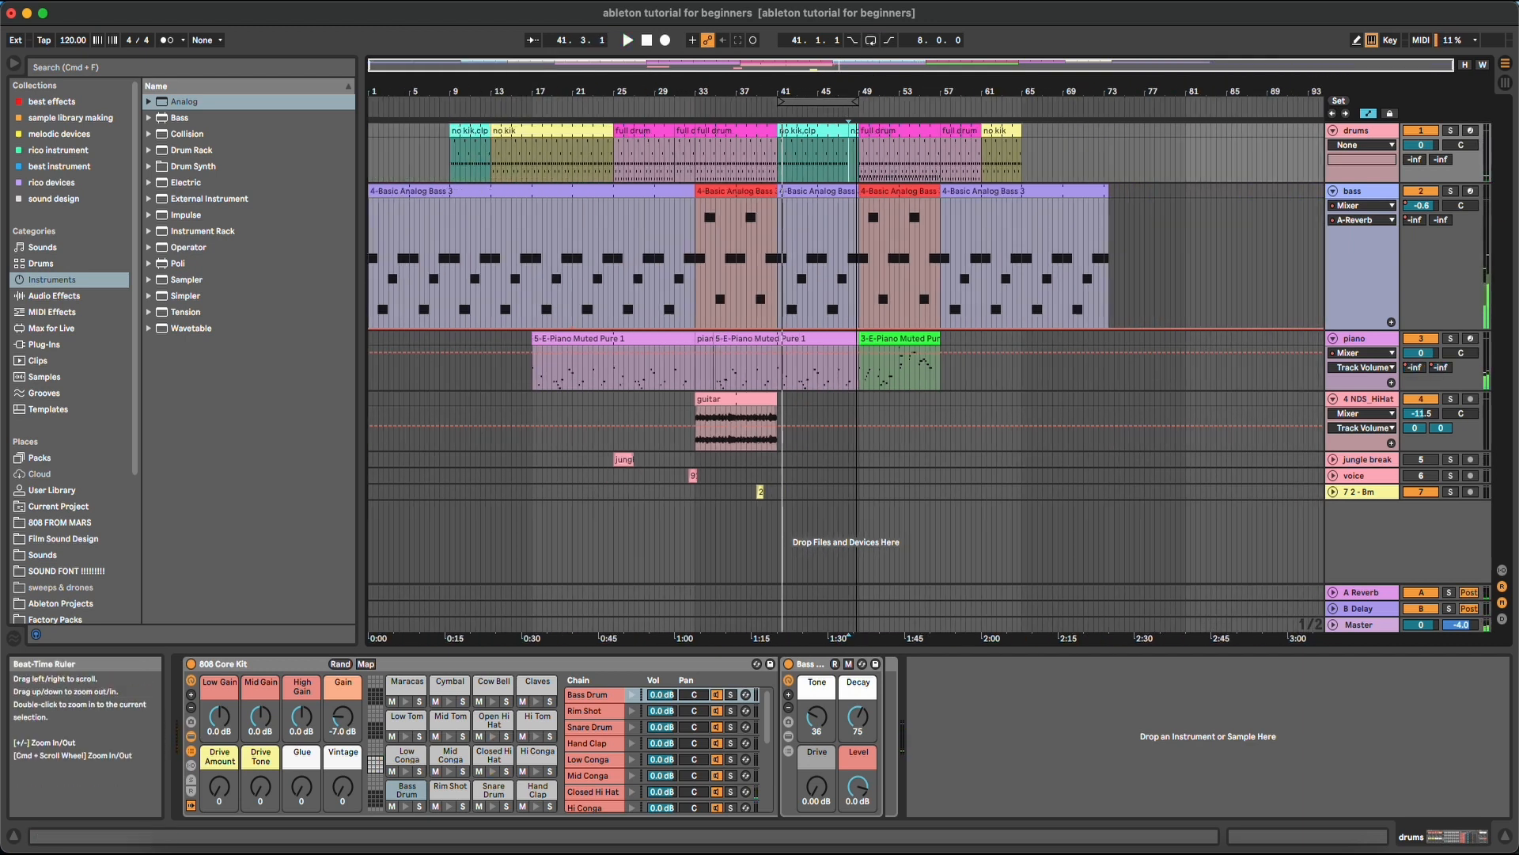
pyautogui.moveTo(831, 102); pyautogui.dragTo(1106, 99)
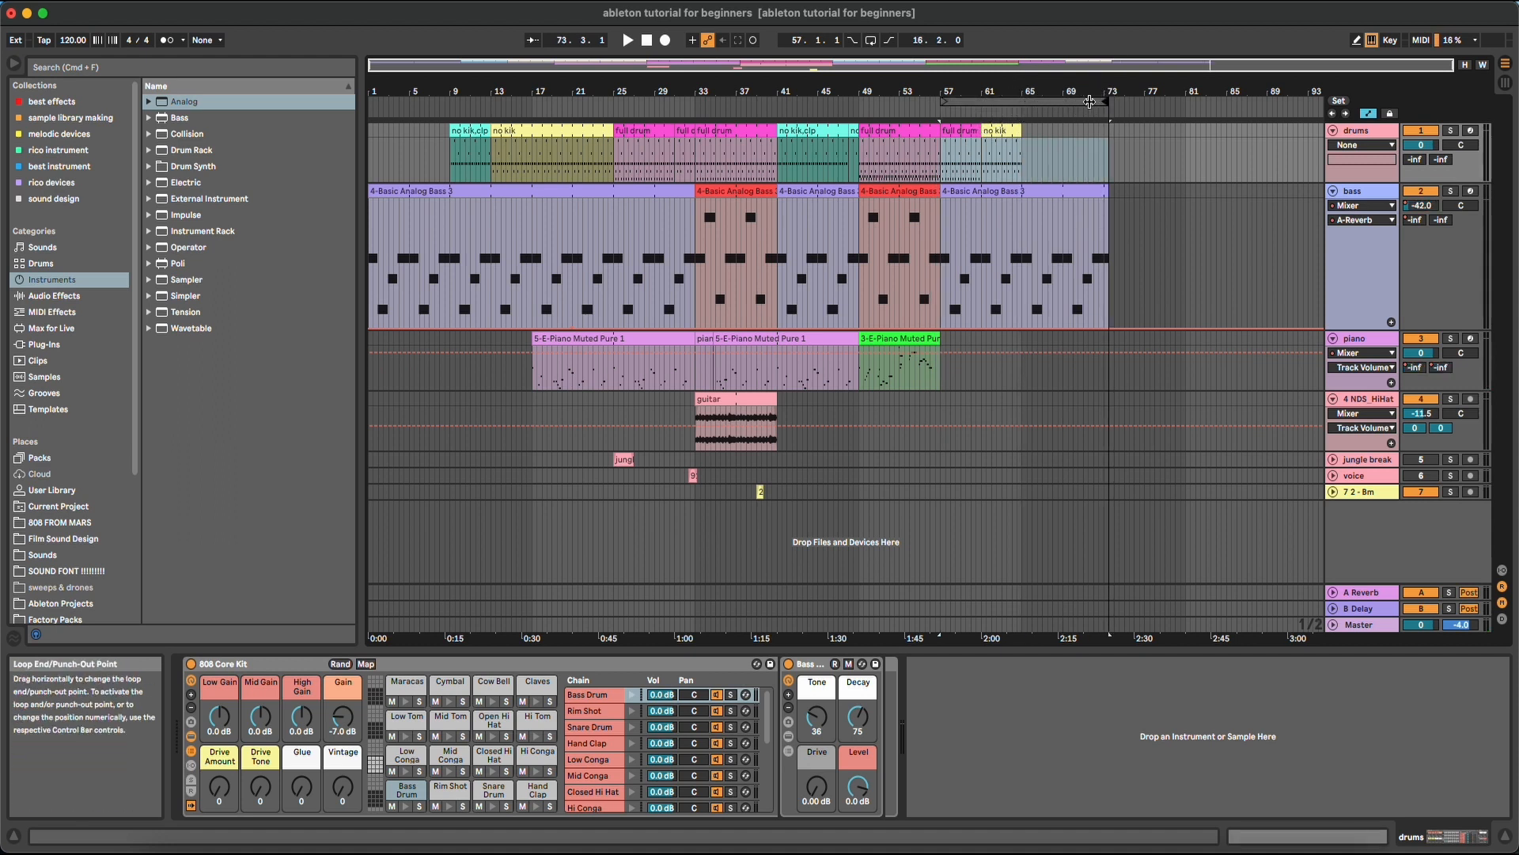
pyautogui.click(1087, 102)
pyautogui.moveTo(951, 103)
pyautogui.mouseDown()
pyautogui.moveTo(1021, 103)
pyautogui.moveTo(941, 100)
pyautogui.mouseUp()
pyautogui.click(873, 41)
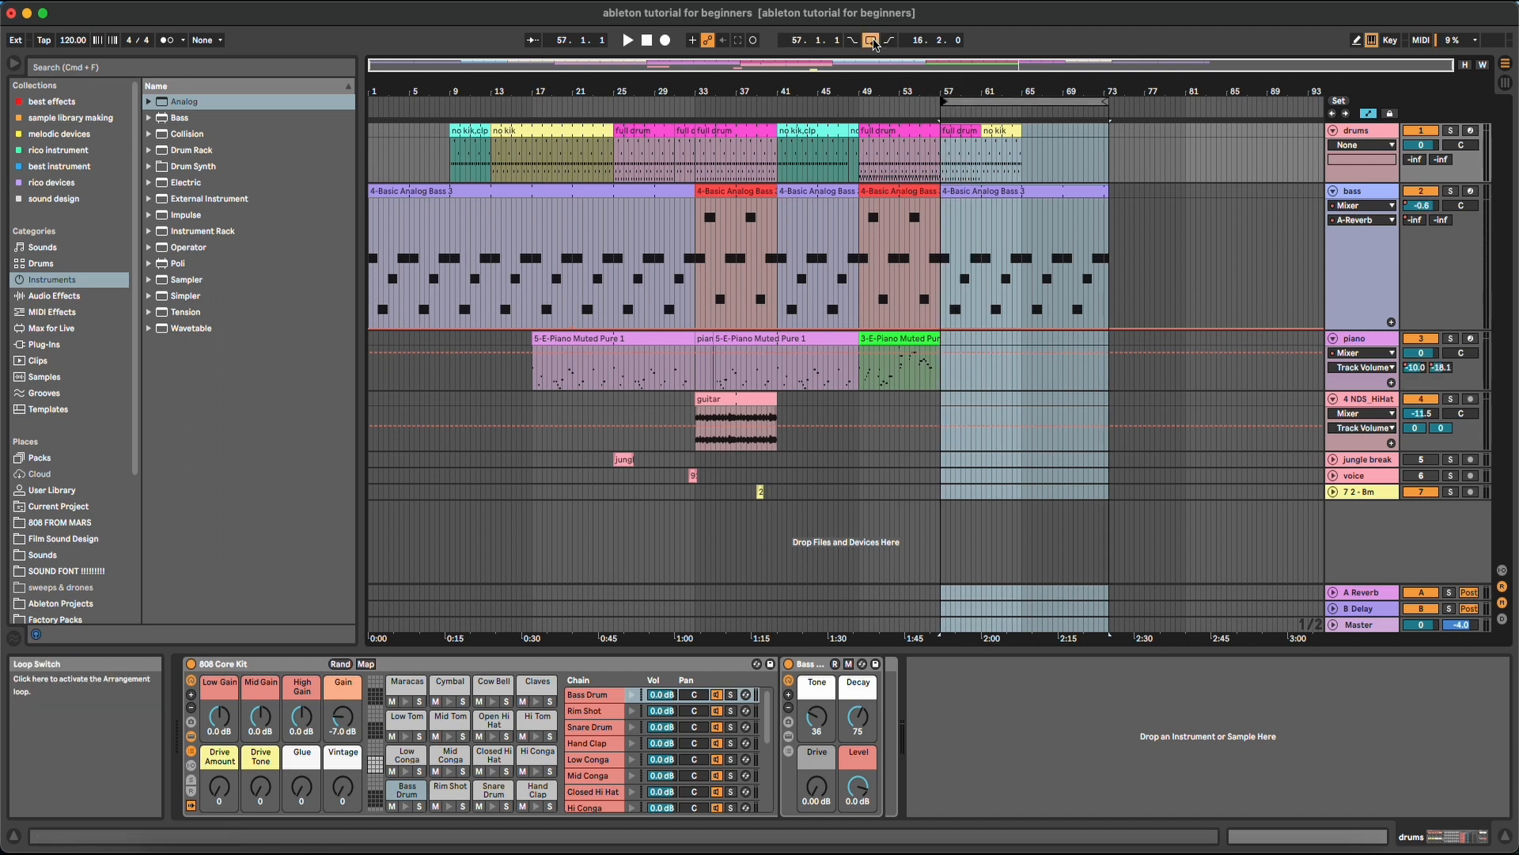
# - Play across the loop end from about bar 72 with the loop on, and repeat the playback with the loop off
pyautogui.click(1099, 111)
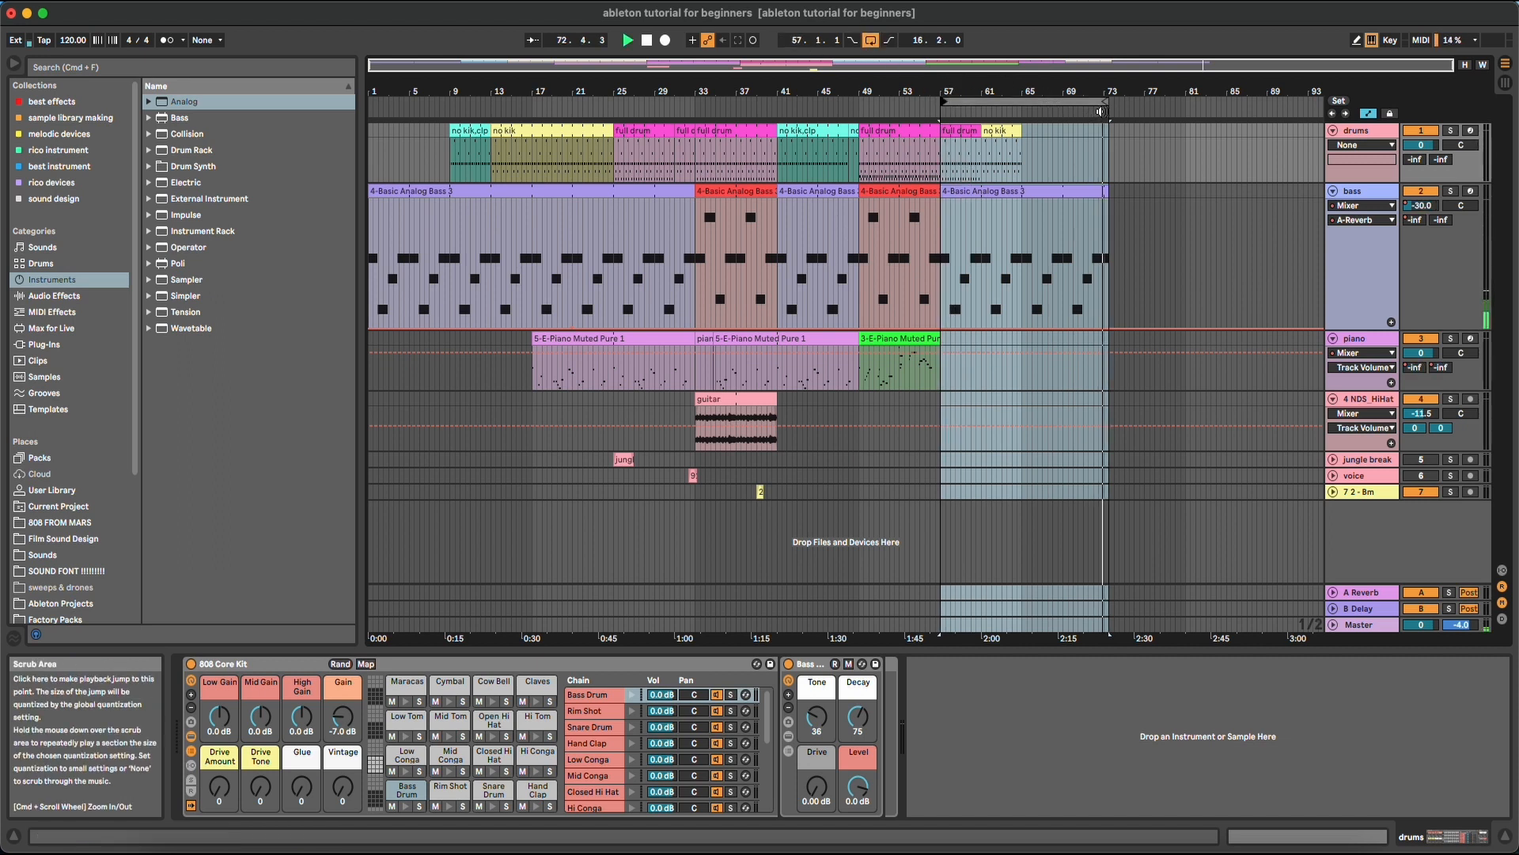
pyautogui.press('space')
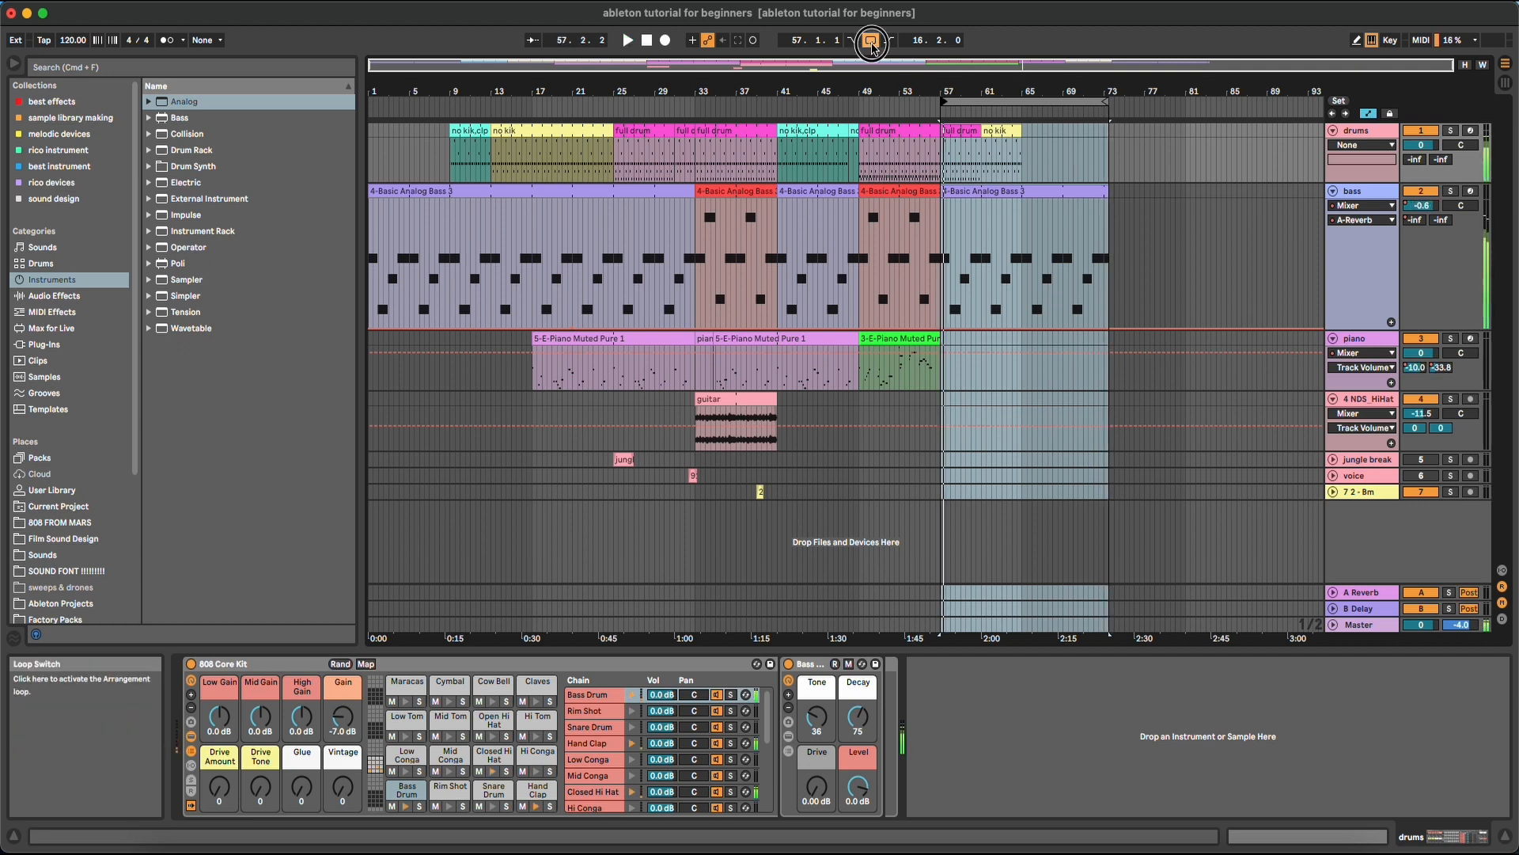
pyautogui.click(871, 40)
pyautogui.click(1106, 103)
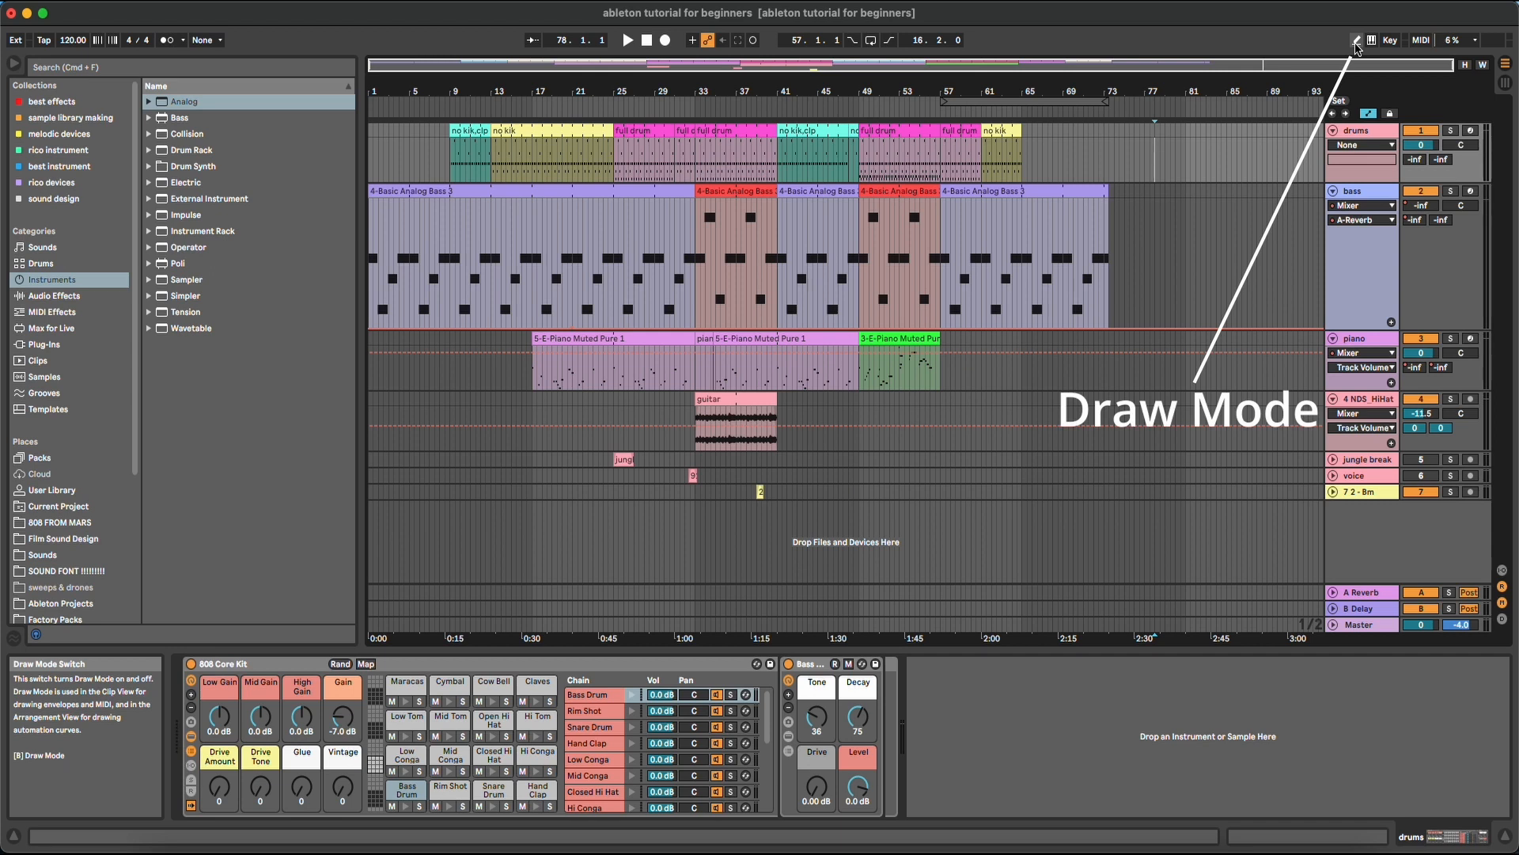
# - Turn Draw Mode on, try it in the bass lane near bar 73, and switch Draw Mode off again
pyautogui.click(1356, 41)
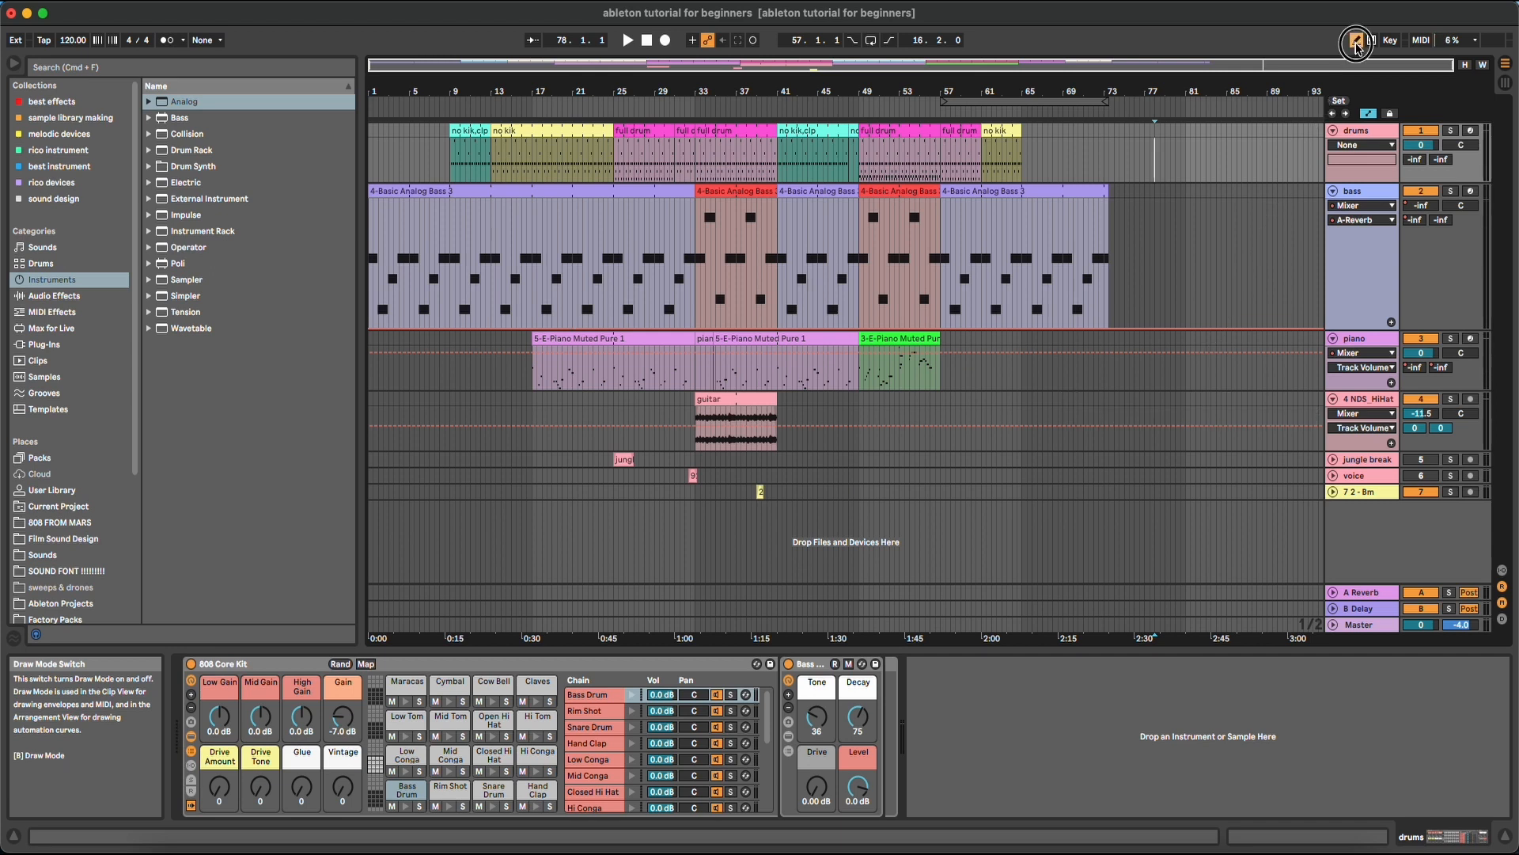
pyautogui.click(1105, 304)
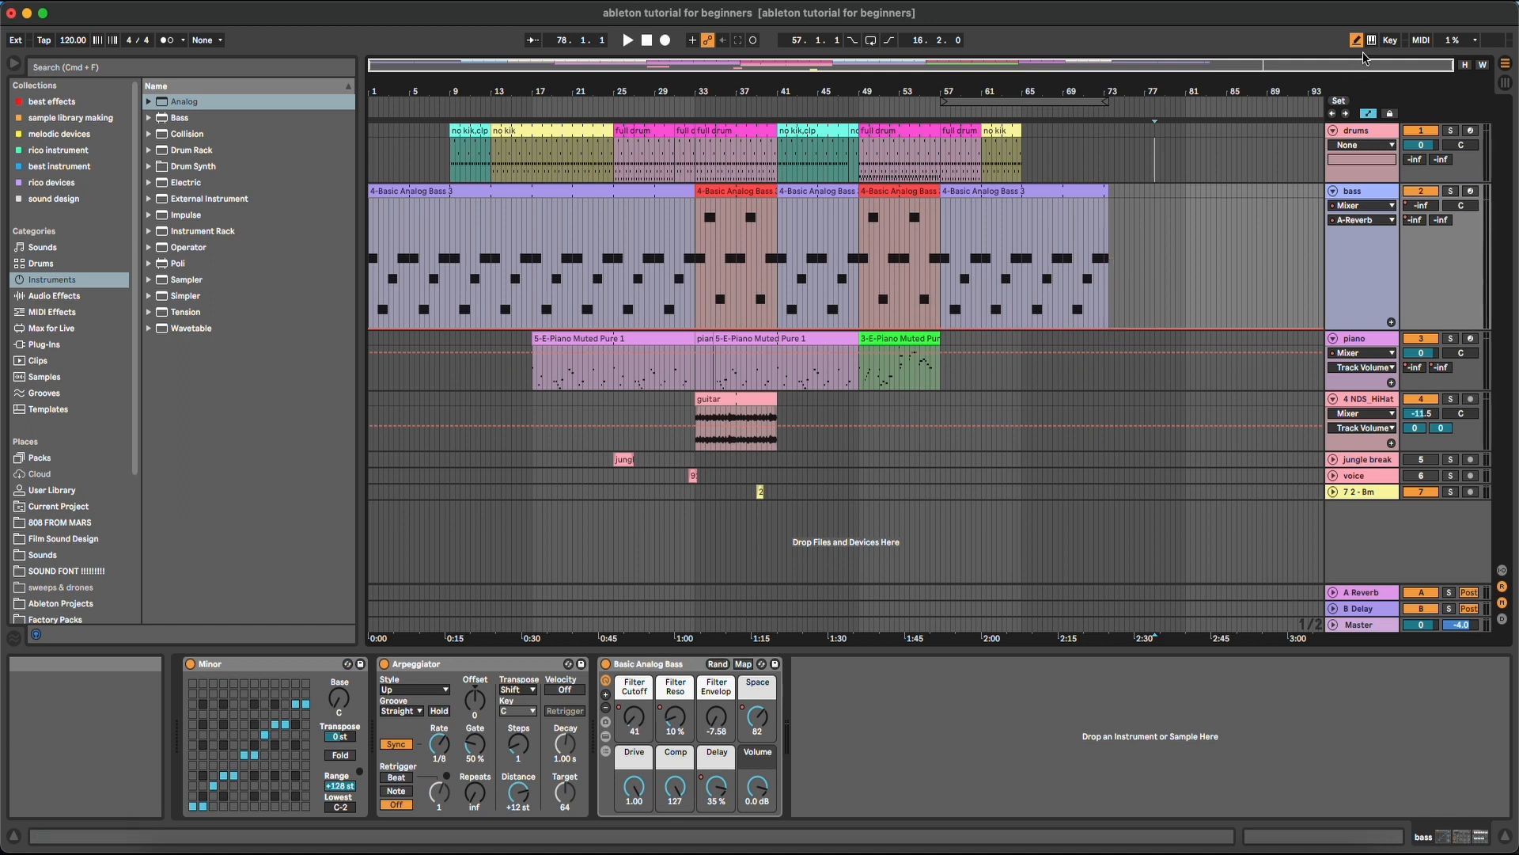
pyautogui.press('b')
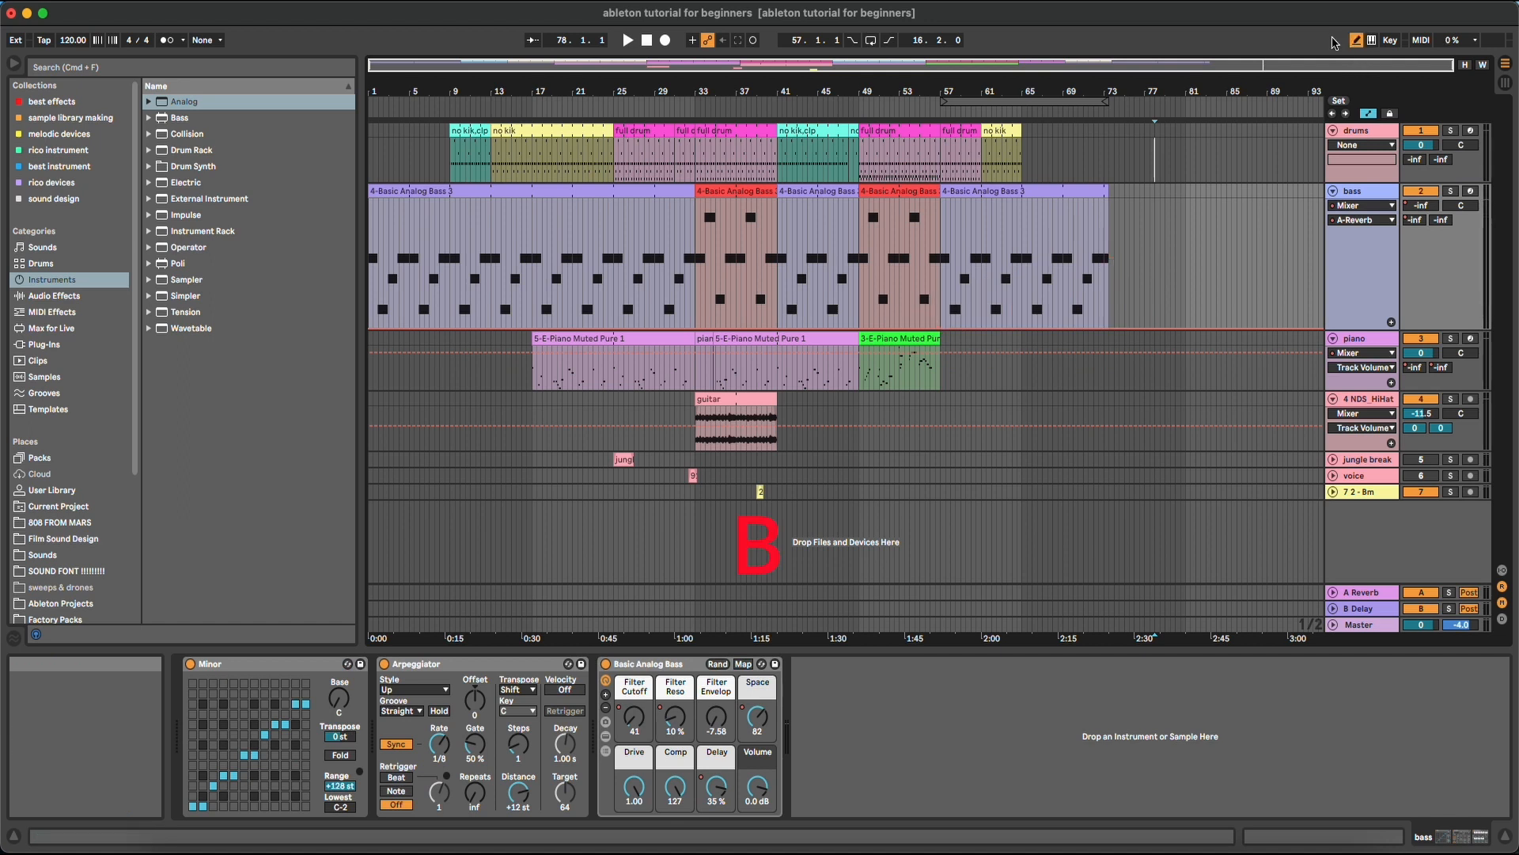
pyautogui.press('b')
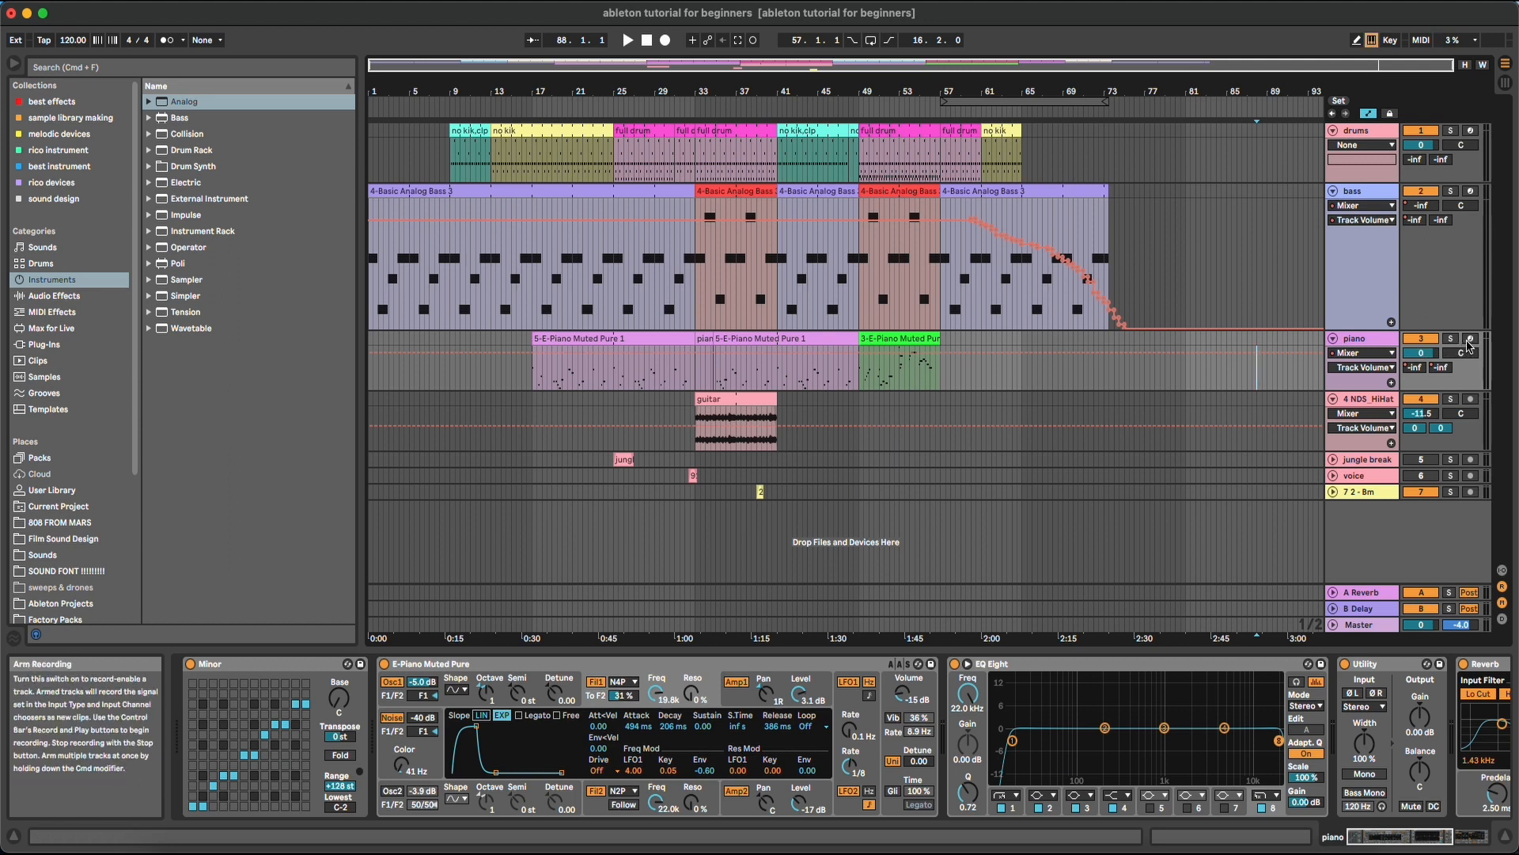
# - Select and arm the piano track and toggle the computer MIDI keyboard
pyautogui.click(1362, 339)
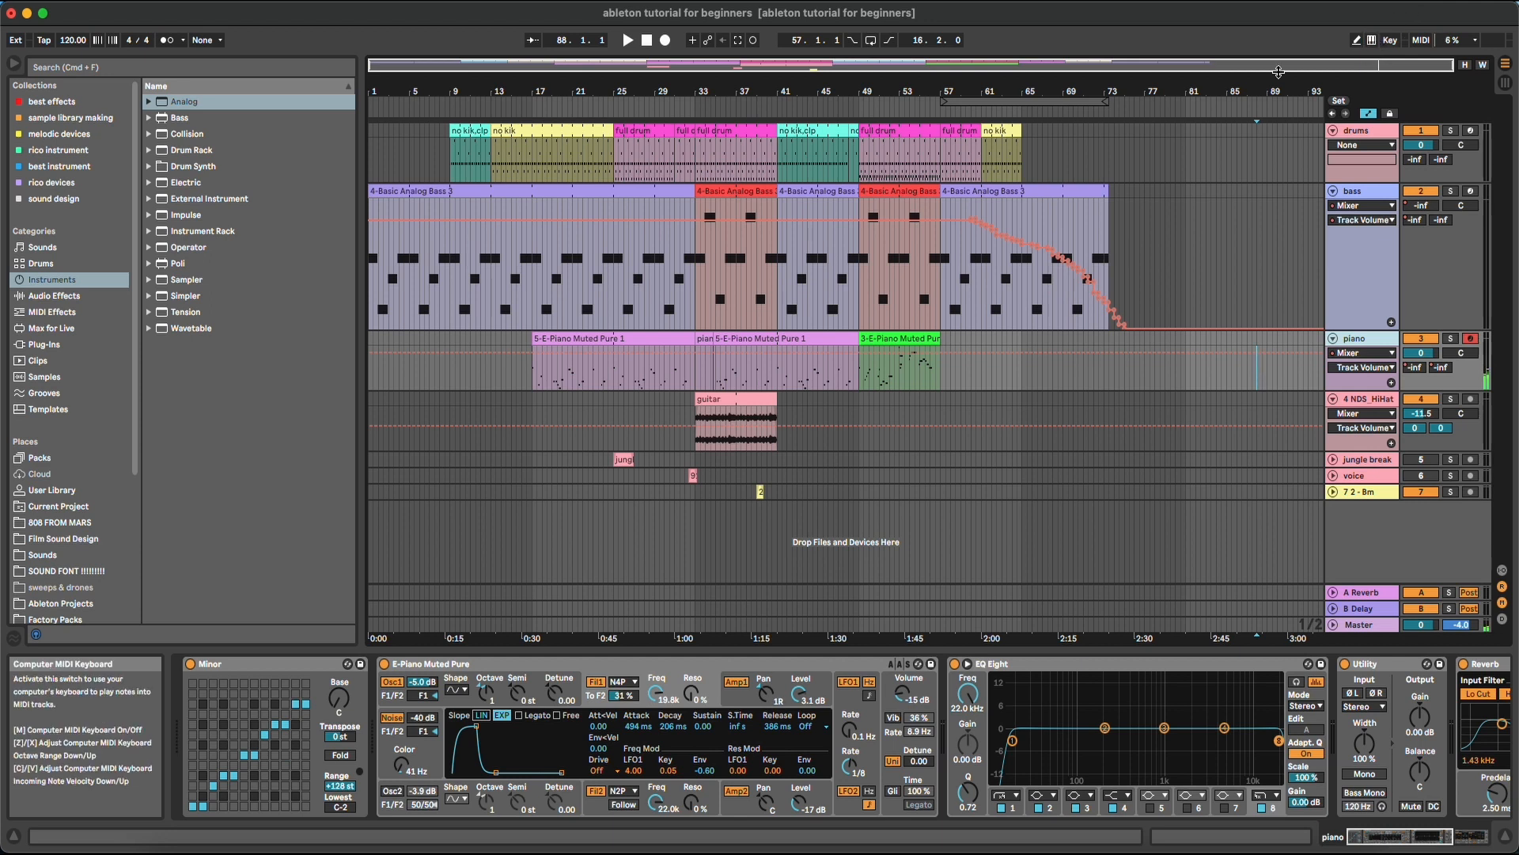
pyautogui.press('m')
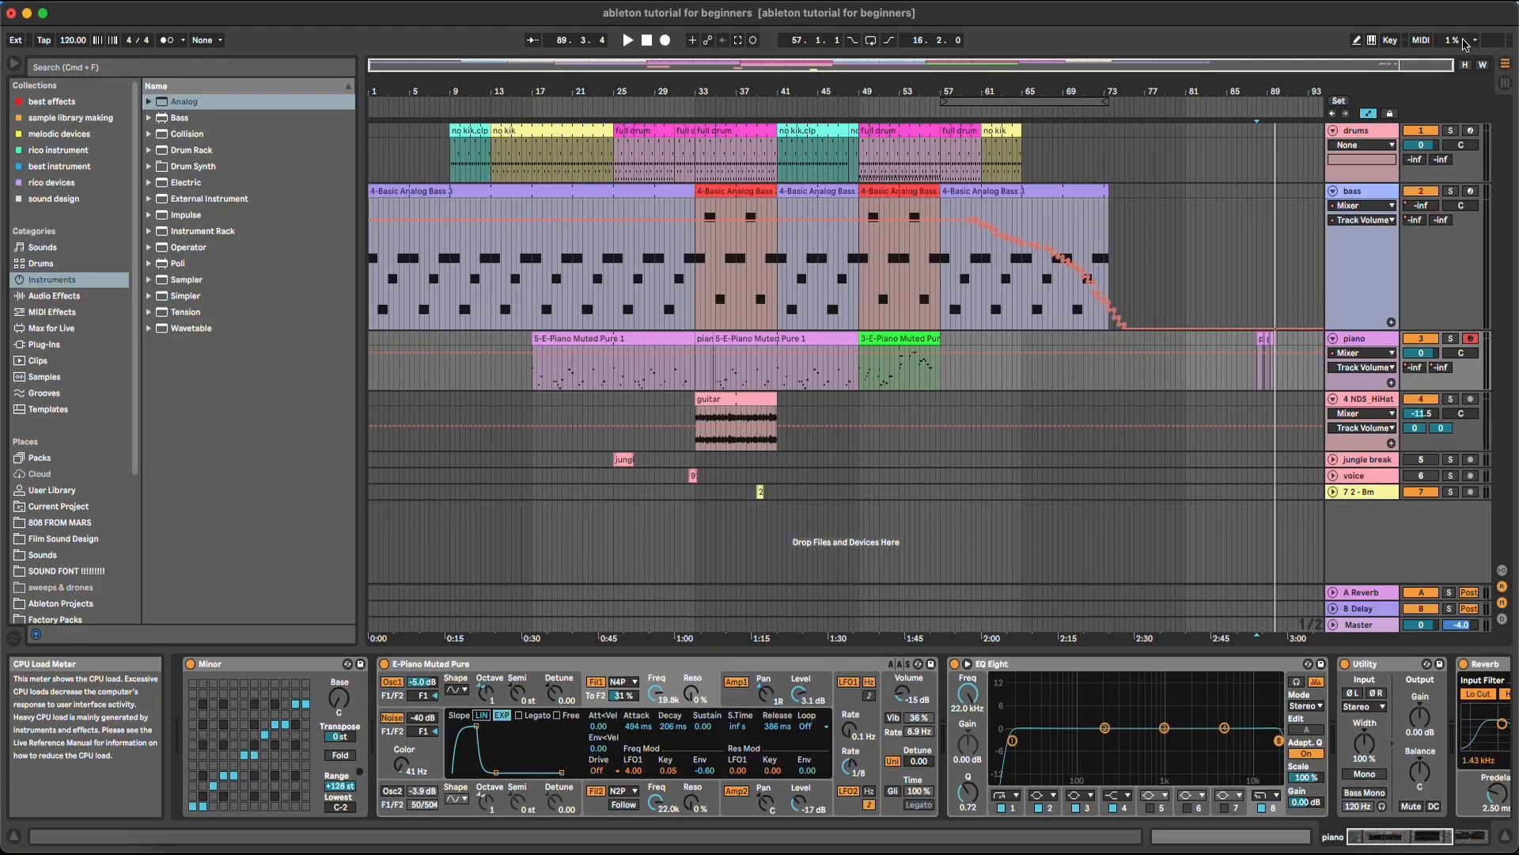
# - Open the CPU load meter's options and play the arrangement from about bar 23 to examine the CPU load, then stop
pyautogui.click(1465, 45)
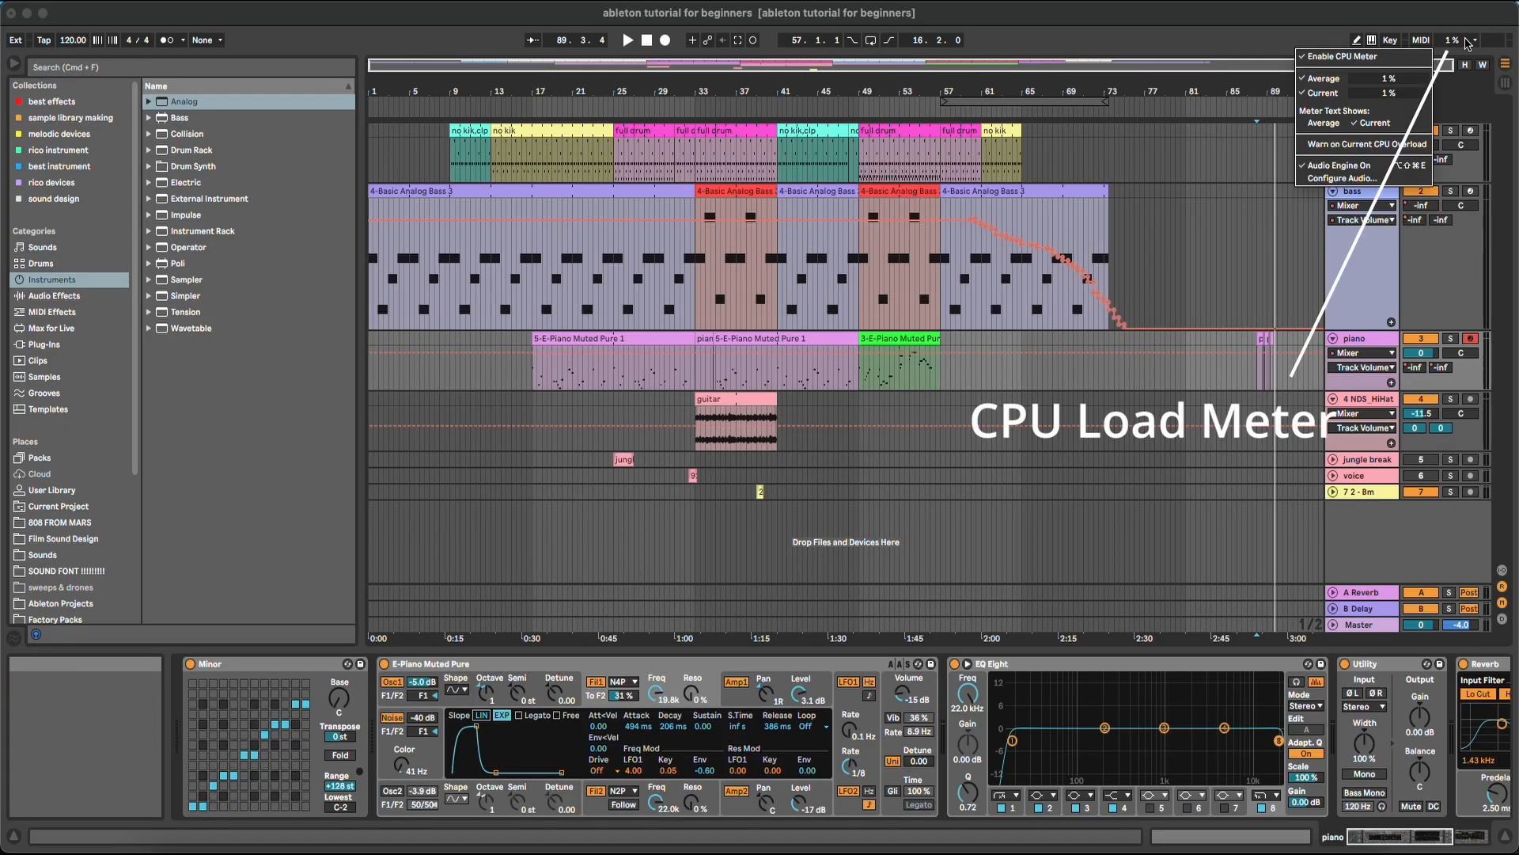
pyautogui.click(599, 296)
pyautogui.moveTo(599, 296); pyautogui.dragTo(1309, 128)
pyautogui.press('space')
pyautogui.click(1442, 41)
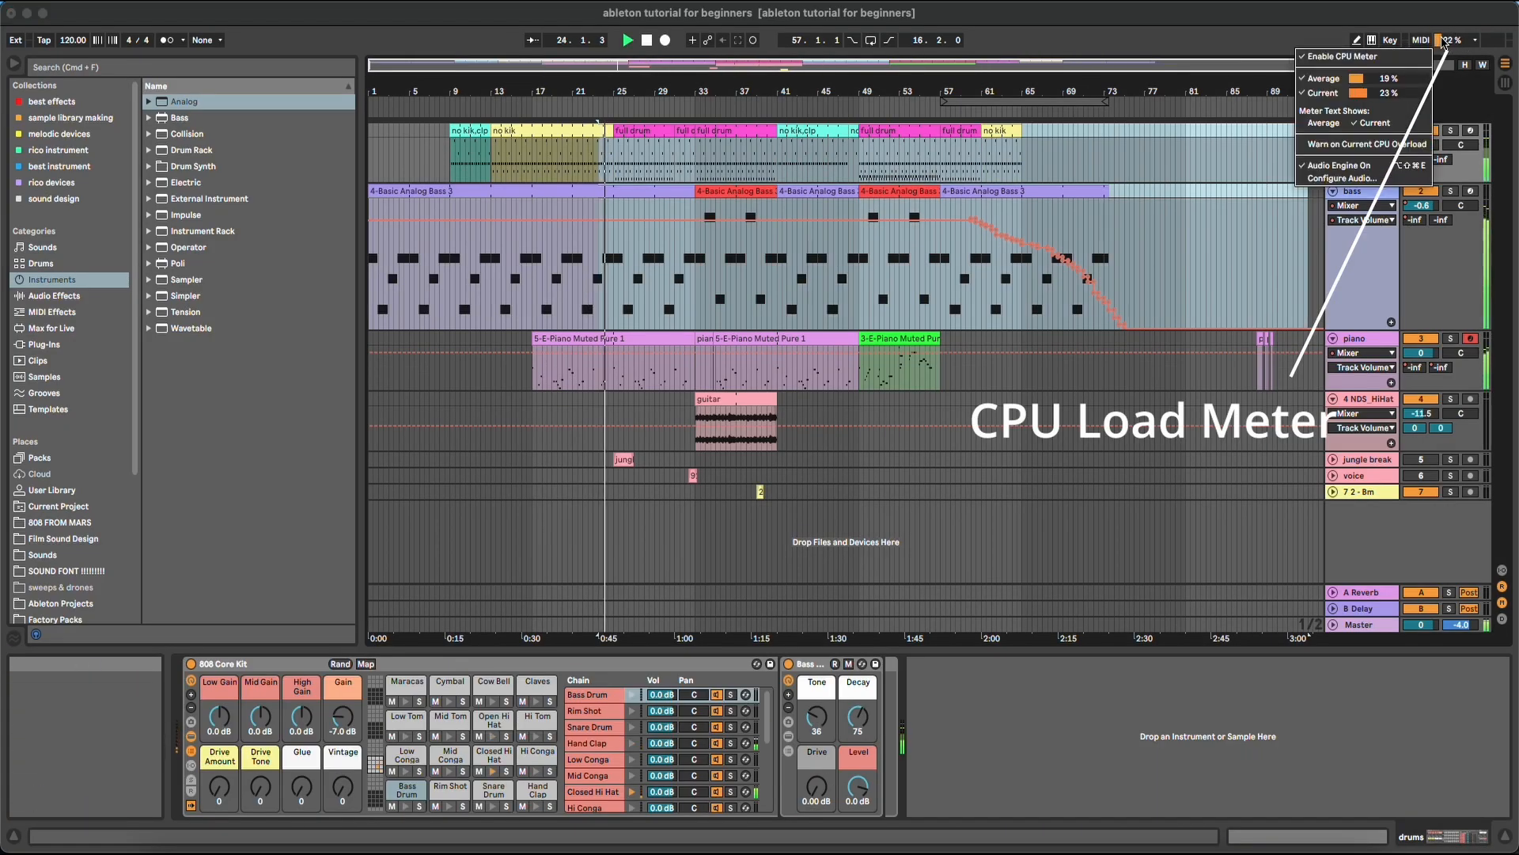
pyautogui.click(794, 283)
pyautogui.press('space')
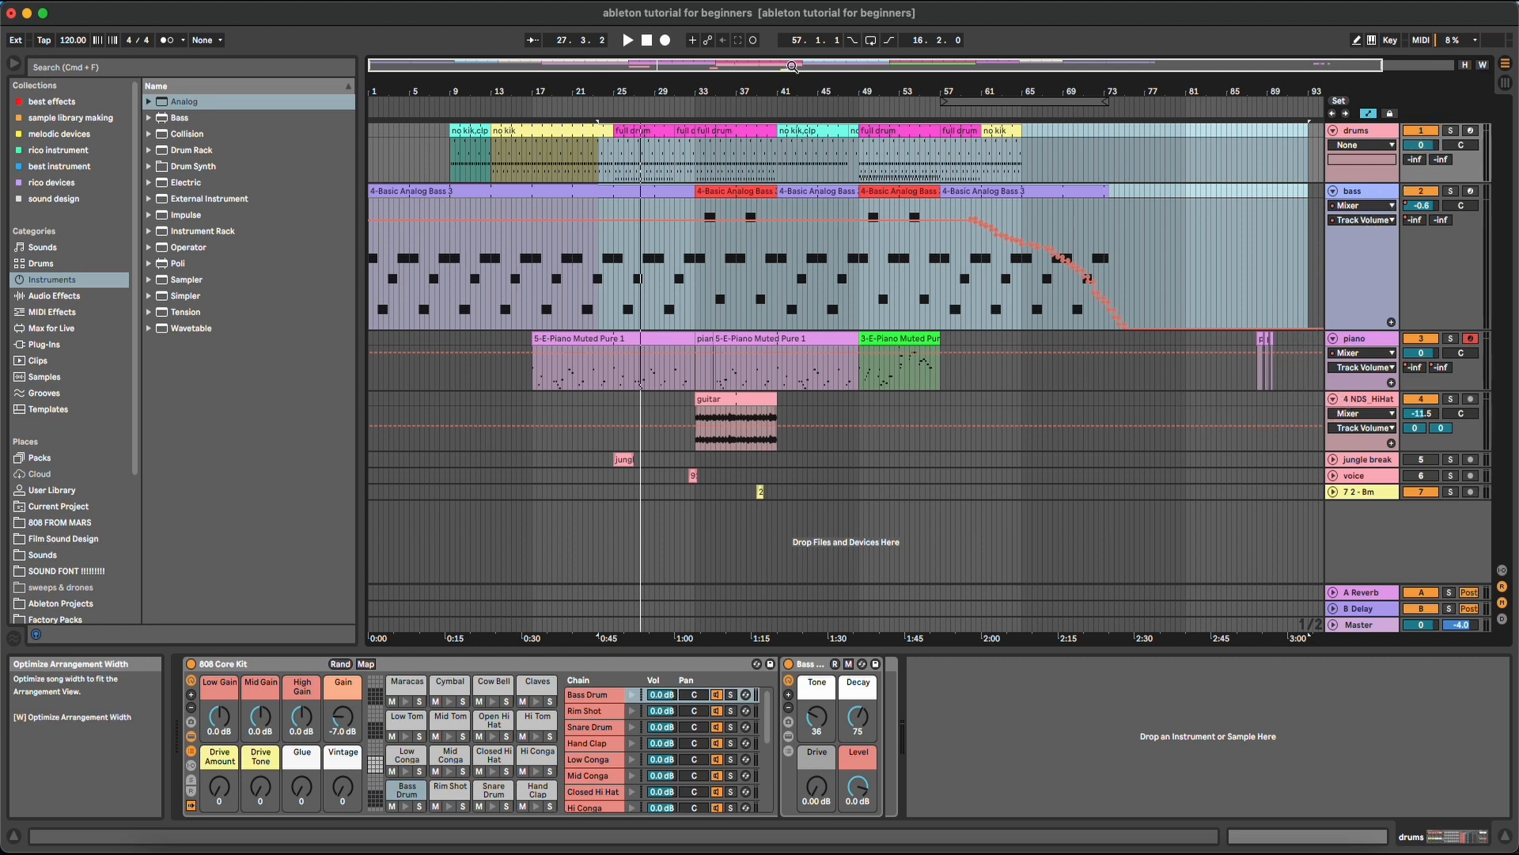
# - Fold the drums track in the arrangement
pyautogui.moveTo(737, 88); pyautogui.dragTo(882, 198)
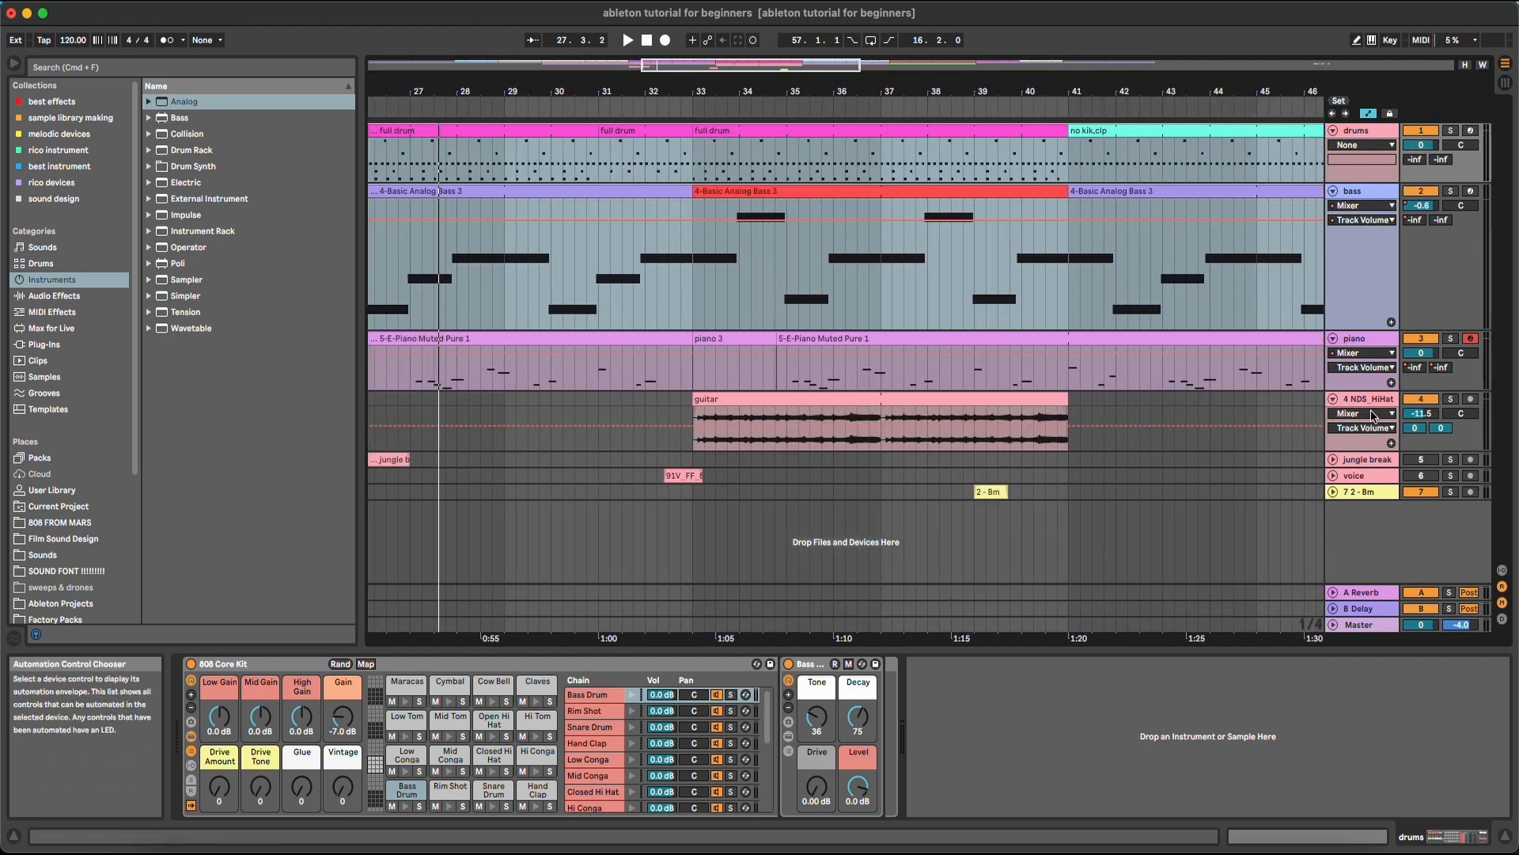
pyautogui.click(1374, 169)
pyautogui.click(1334, 131)
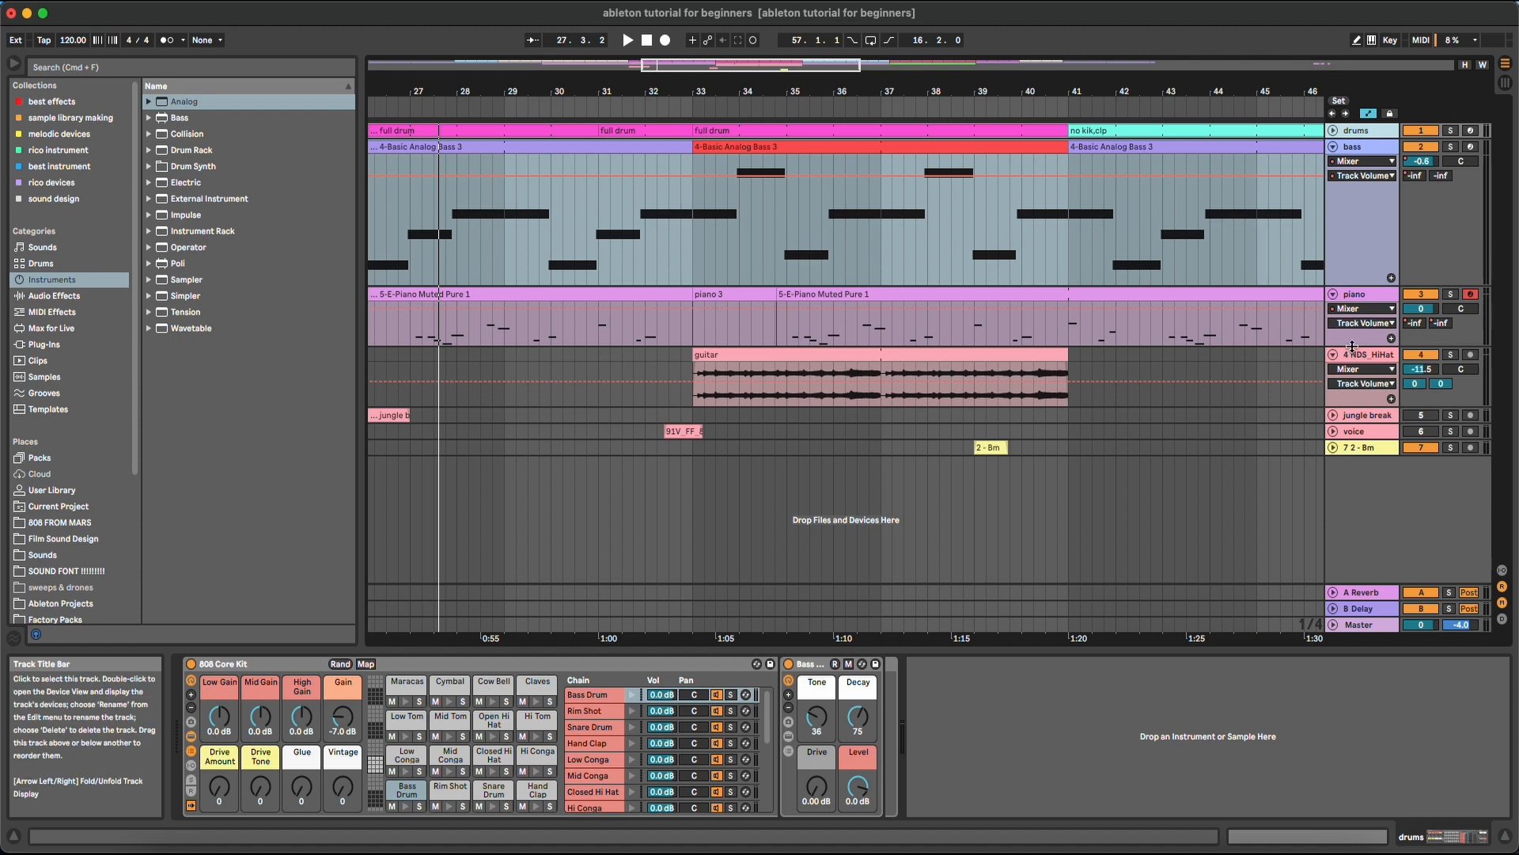
# - Enlarge the piano track's lane and unfold the voice and jungle break tracks in the arrangement
pyautogui.moveTo(1352, 349); pyautogui.dragTo(1357, 363)
pyautogui.moveTo(1364, 453); pyautogui.dragTo(1399, 730)
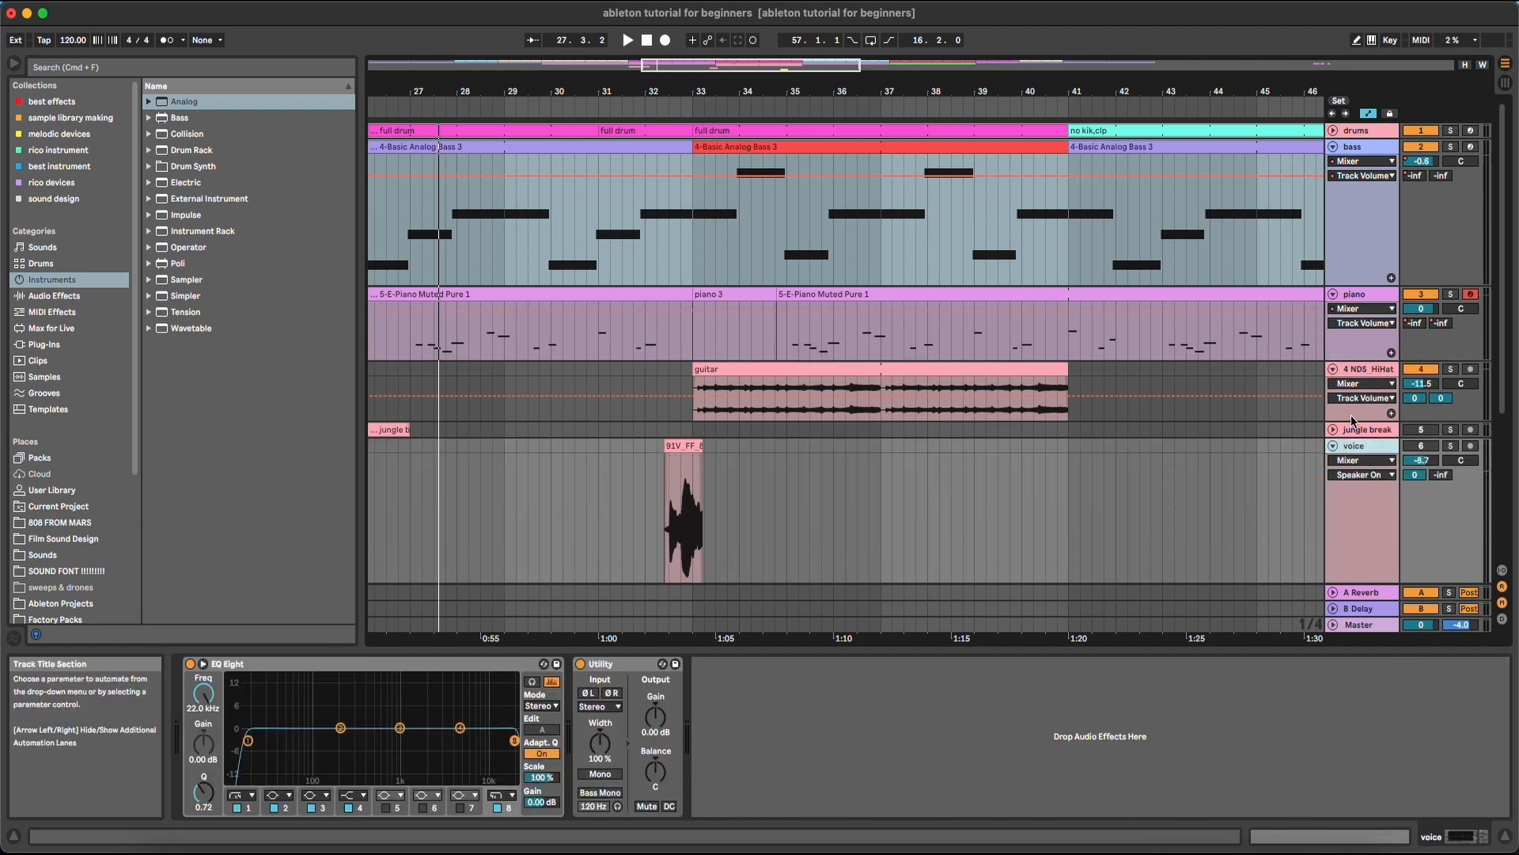
pyautogui.click(1334, 429)
pyautogui.moveTo(770, 84); pyautogui.dragTo(1045, 86)
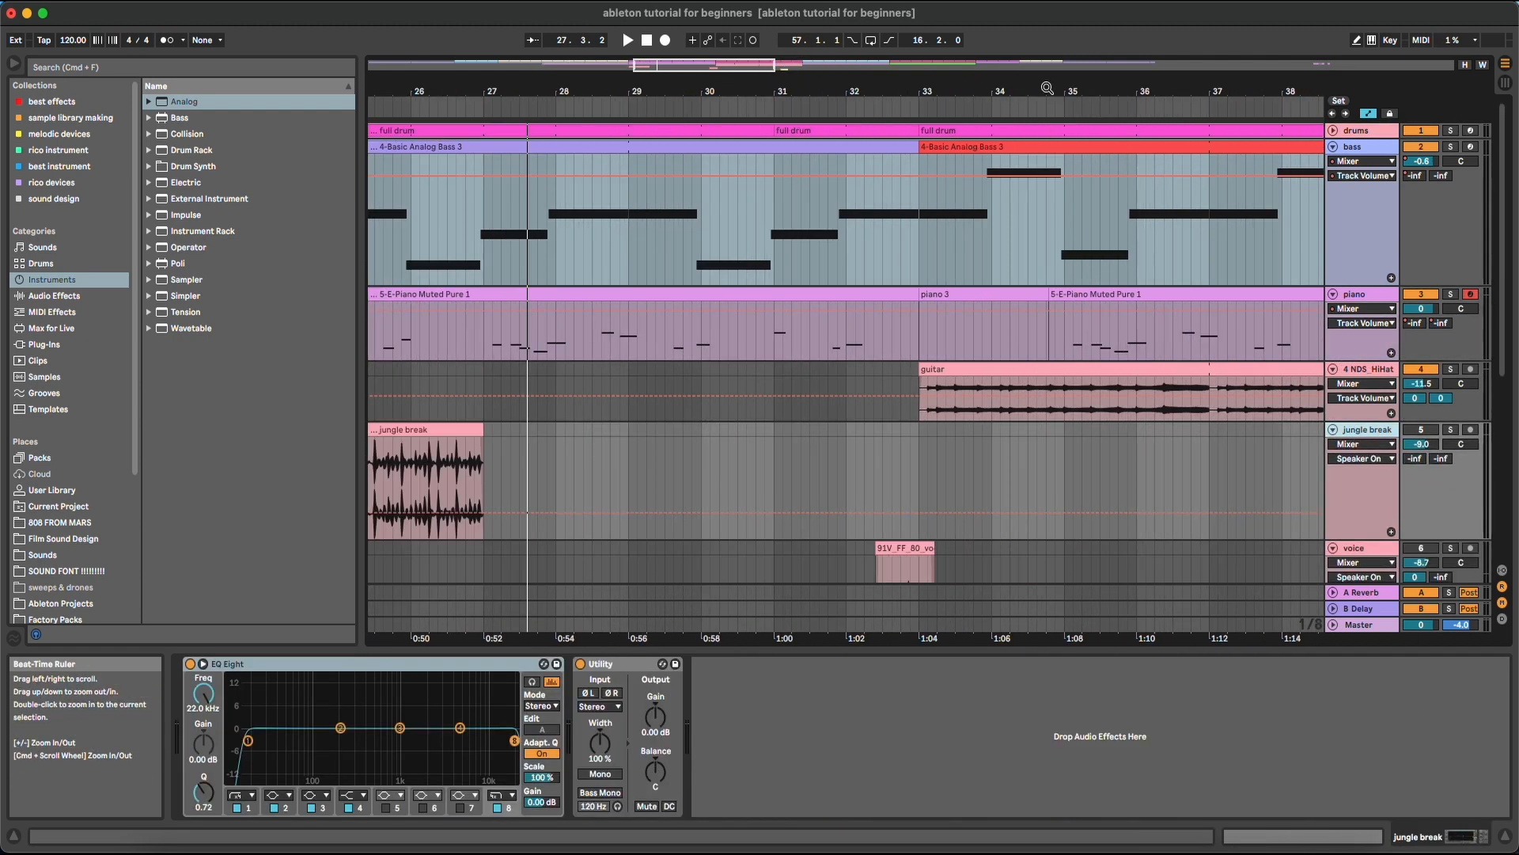
# - Optimize the arrangement's height and width so that all tracks and the whole song fit the view
pyautogui.scroll(-5, 851, 372)
pyautogui.scroll(5, 851, 372)
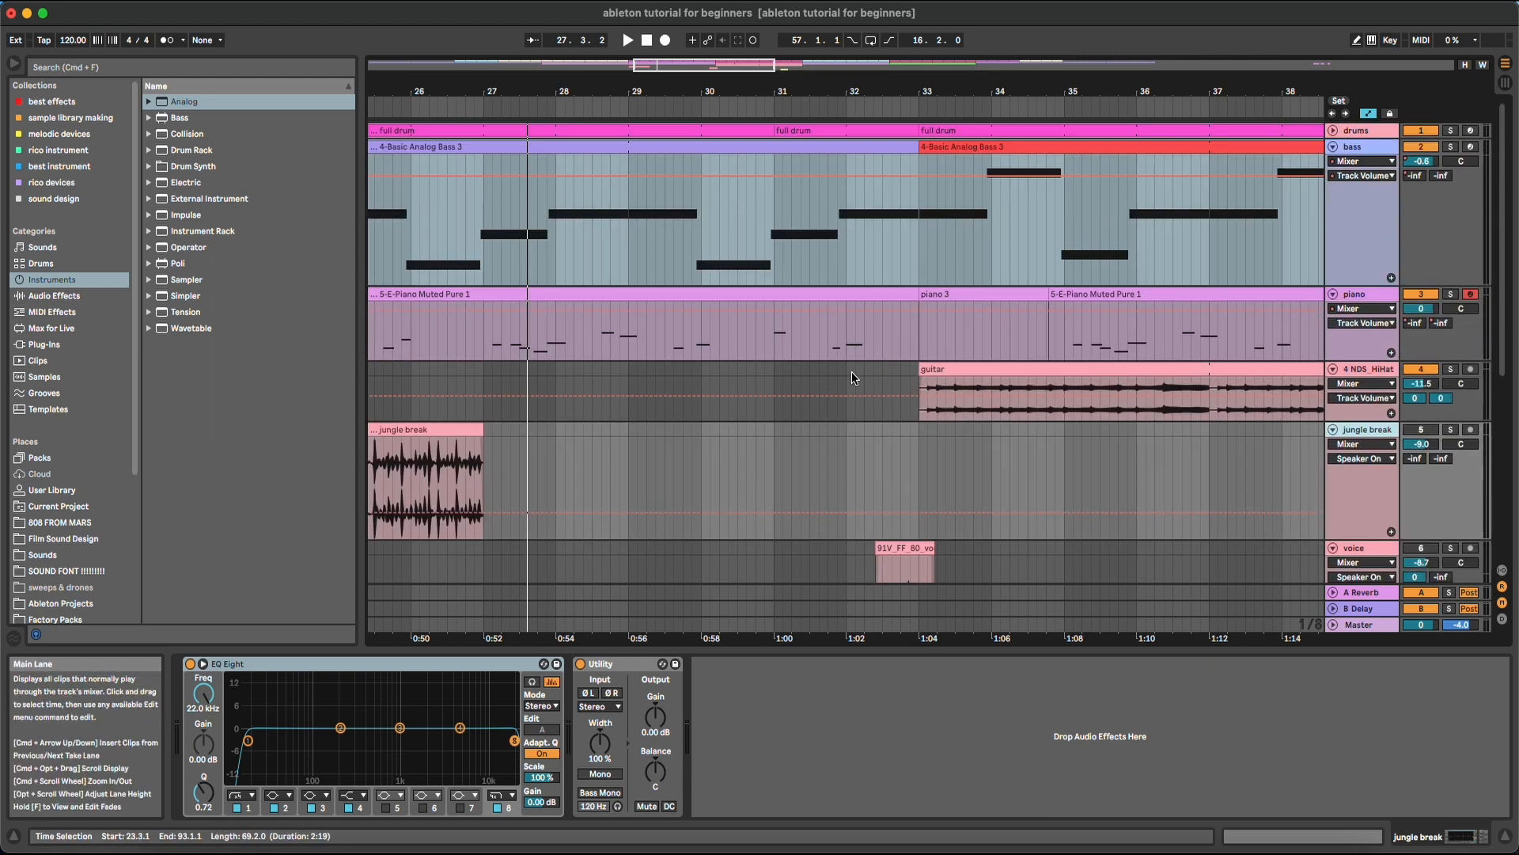
pyautogui.scroll(-7, 851, 372)
pyautogui.scroll(3, 852, 372)
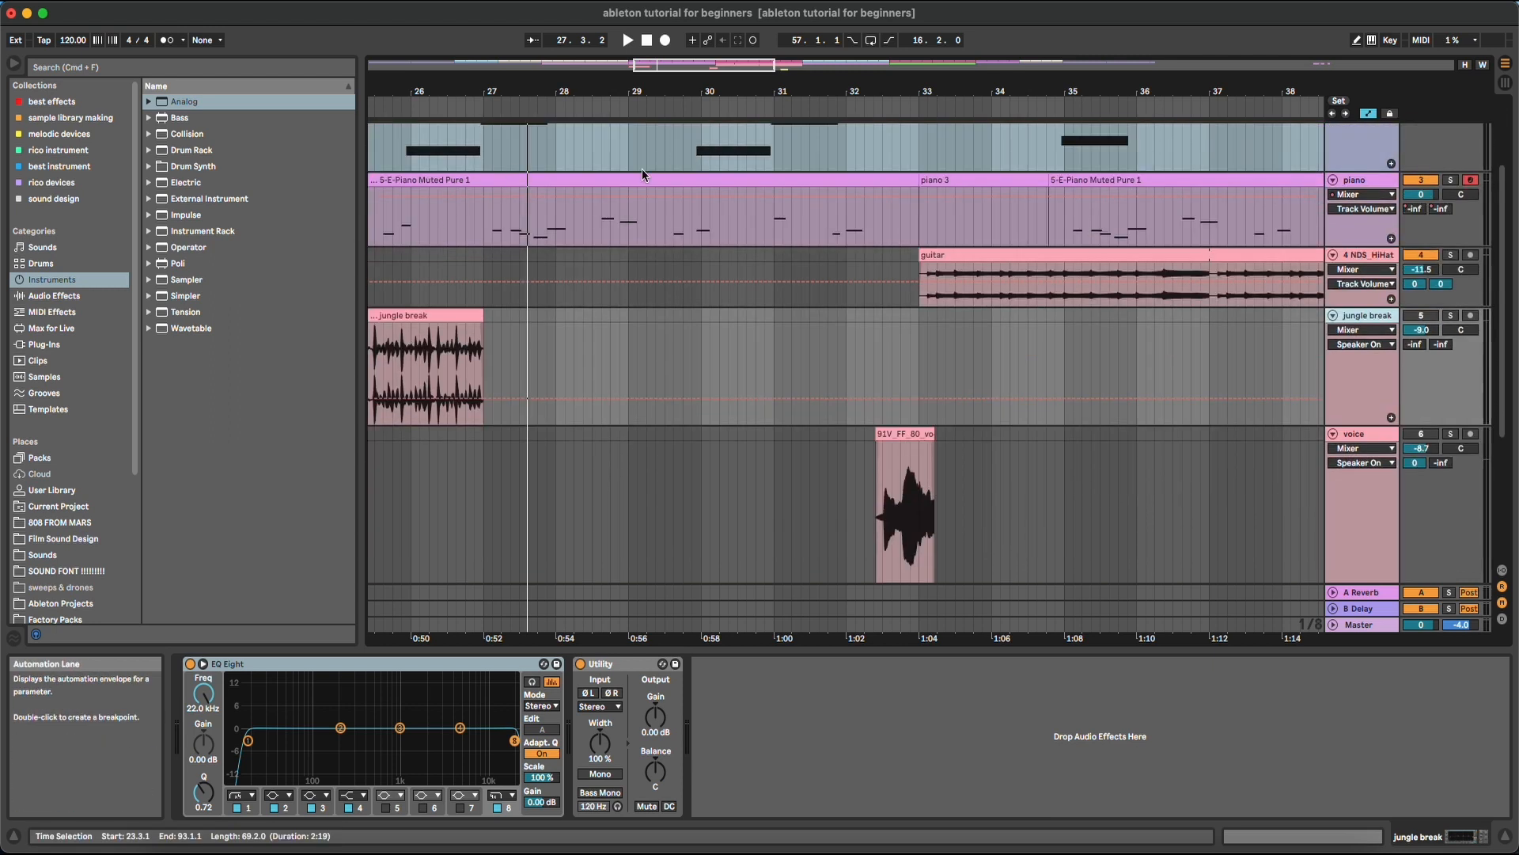
pyautogui.click(1465, 67)
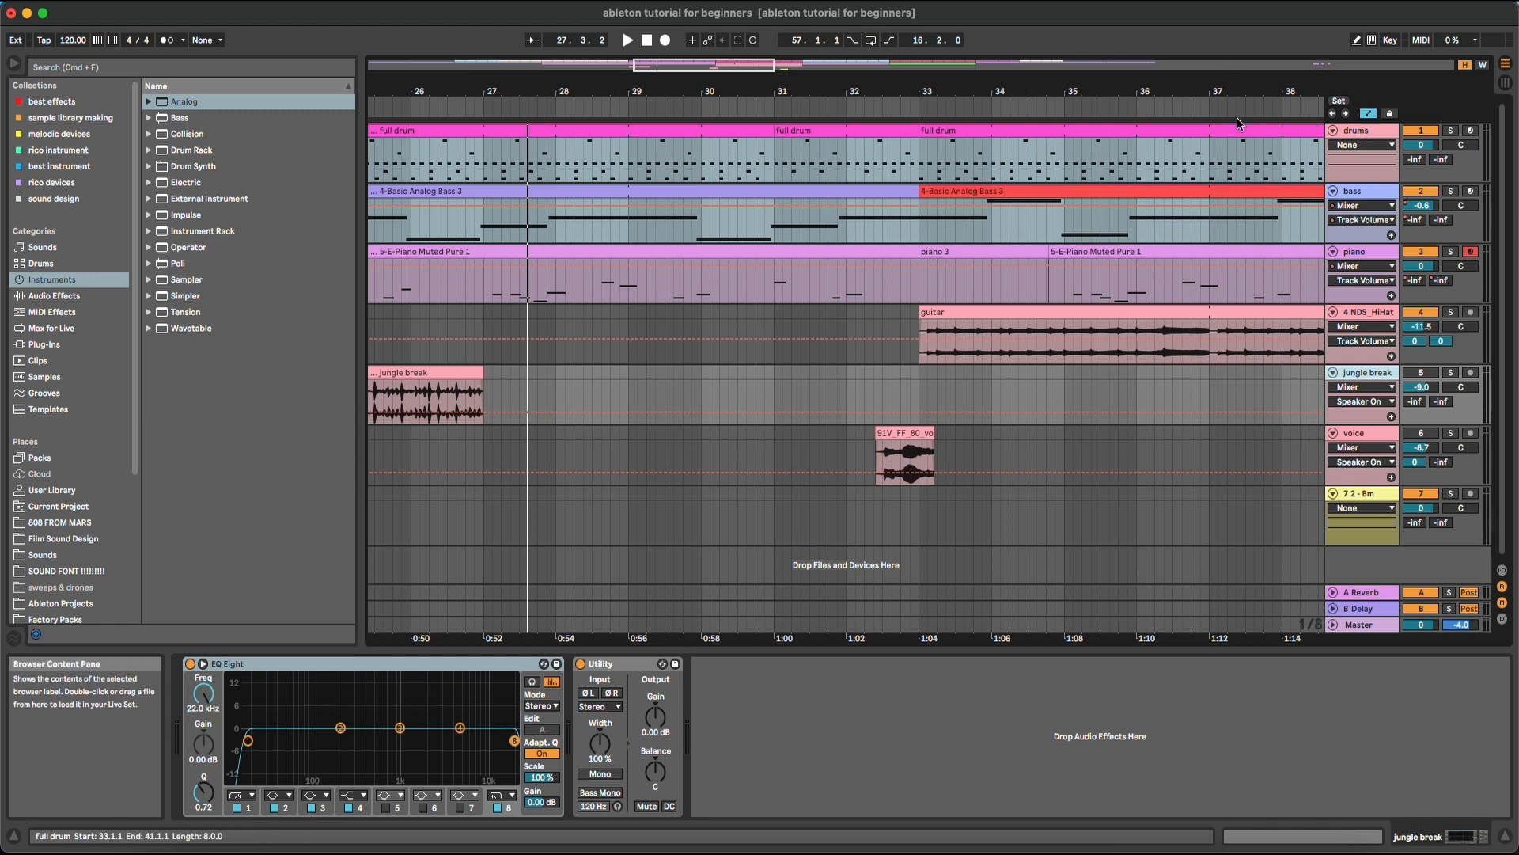
pyautogui.click(1483, 64)
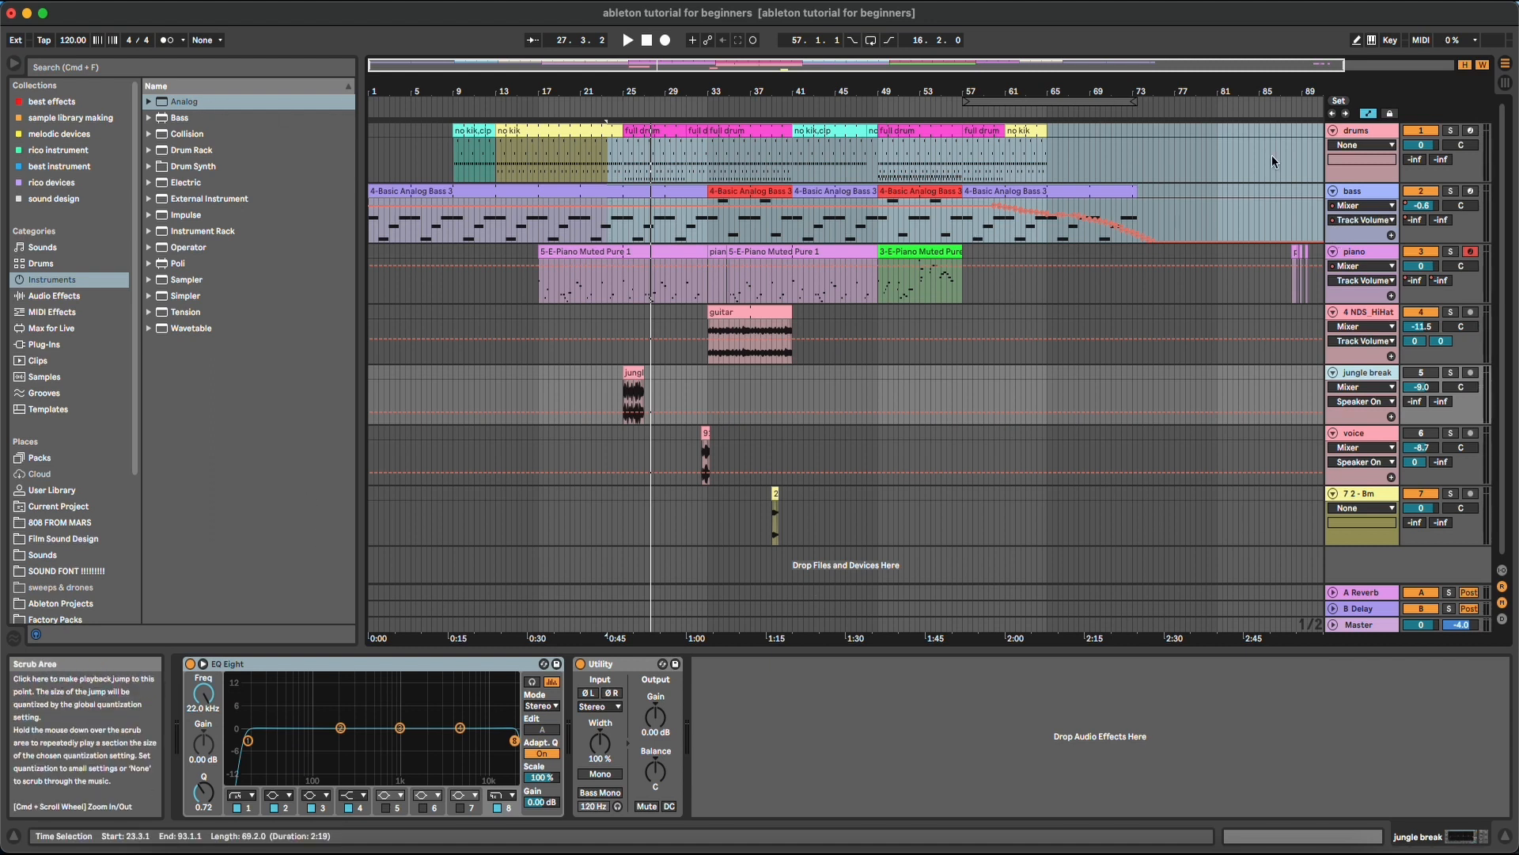
# - Place the insert marker near bar 83 on the drums track and toggle the height and width optimization off and on repeatedly
pyautogui.click(1244, 144)
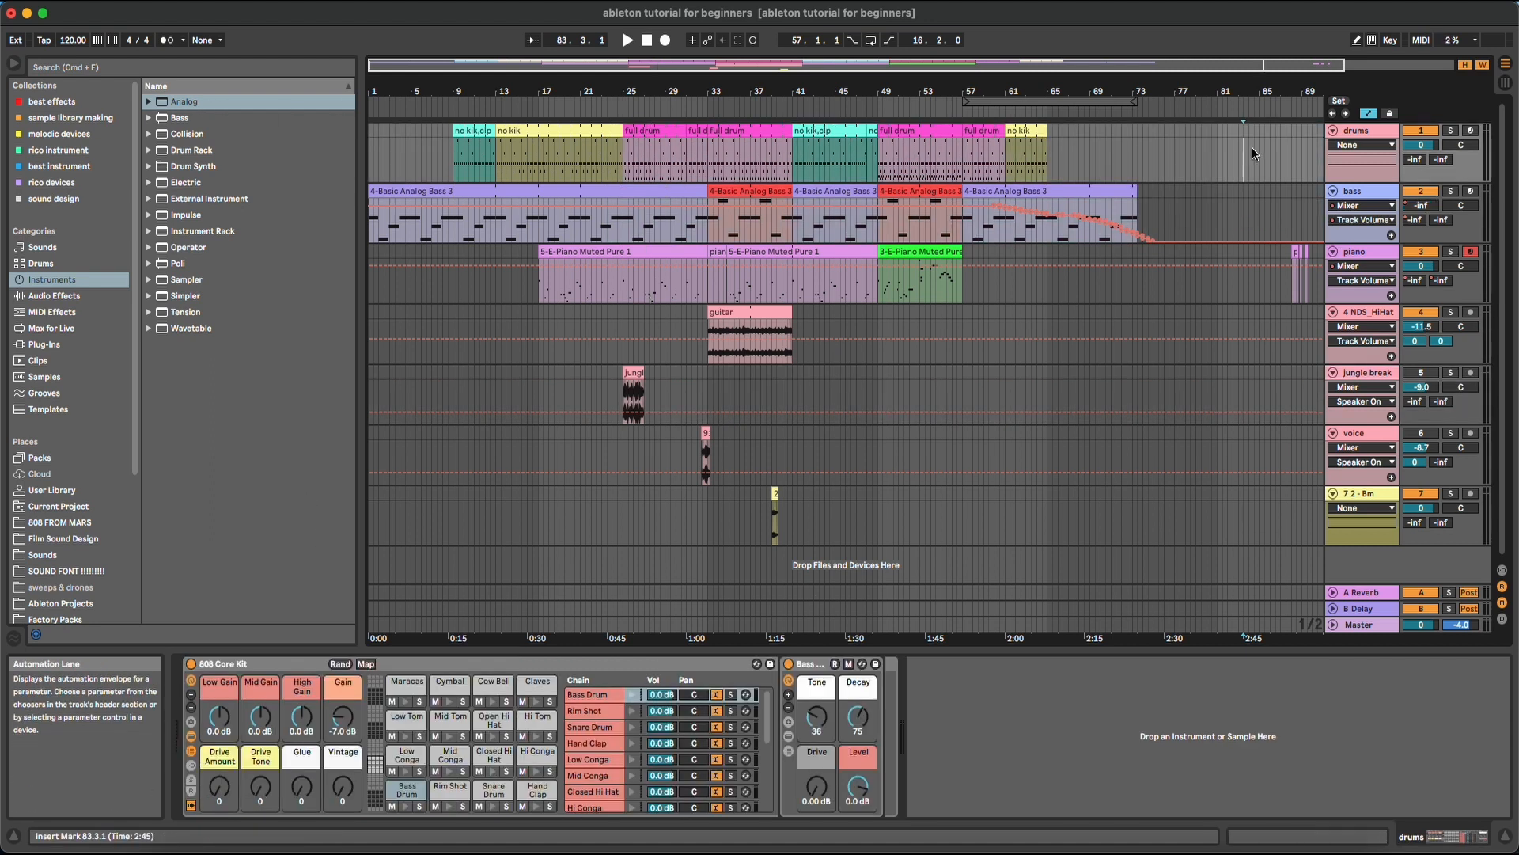
pyautogui.press('h')
pyautogui.press('w')
pyautogui.press('w')
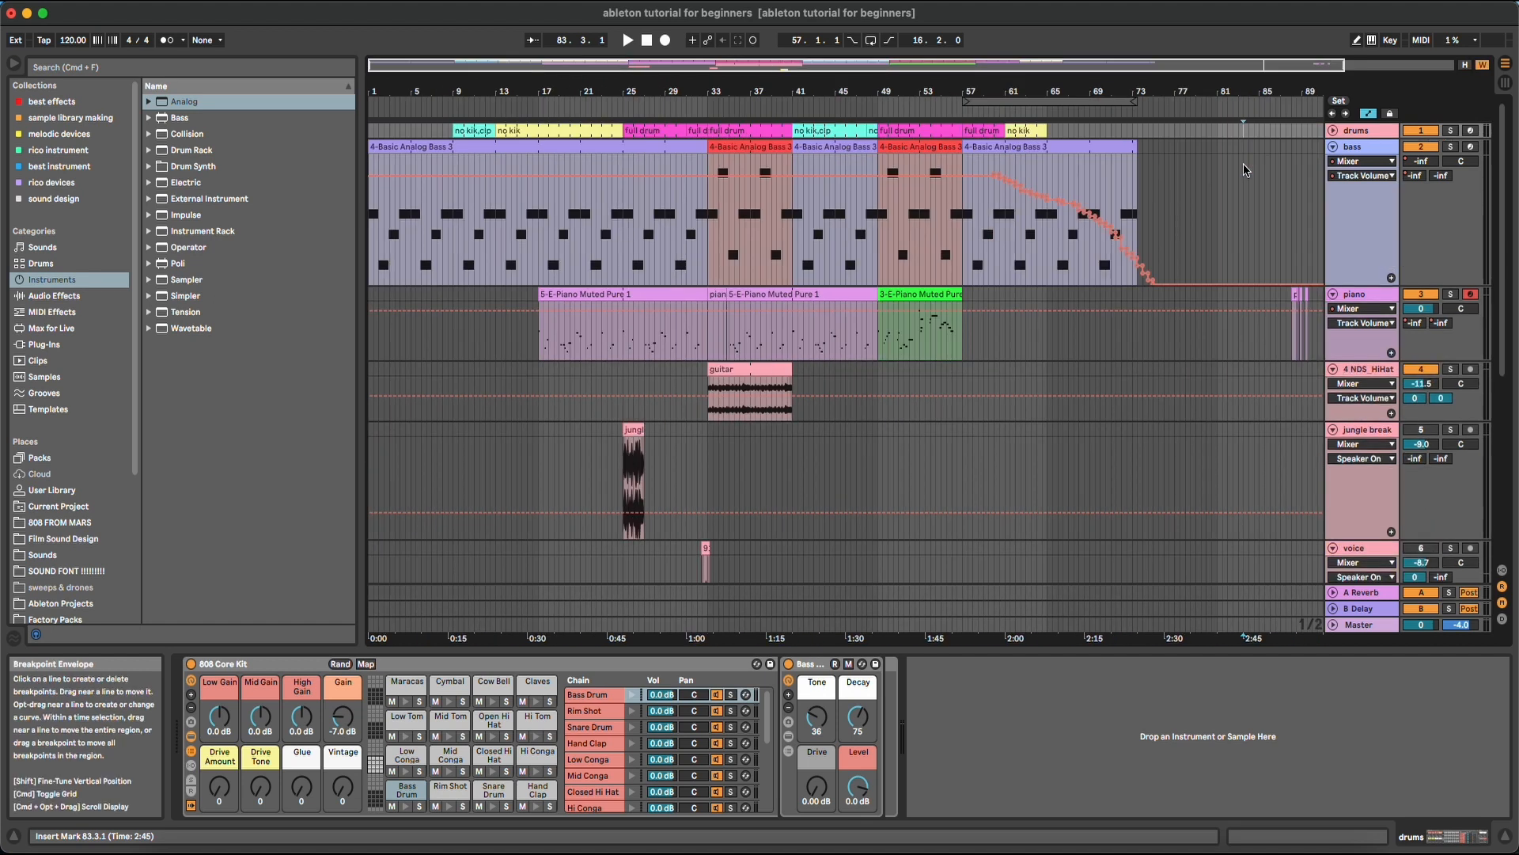
pyautogui.press('h')
pyautogui.press('h')
pyautogui.press('w')
pyautogui.press('w')
pyautogui.press('h')
pyautogui.press('h')
pyautogui.press('w')
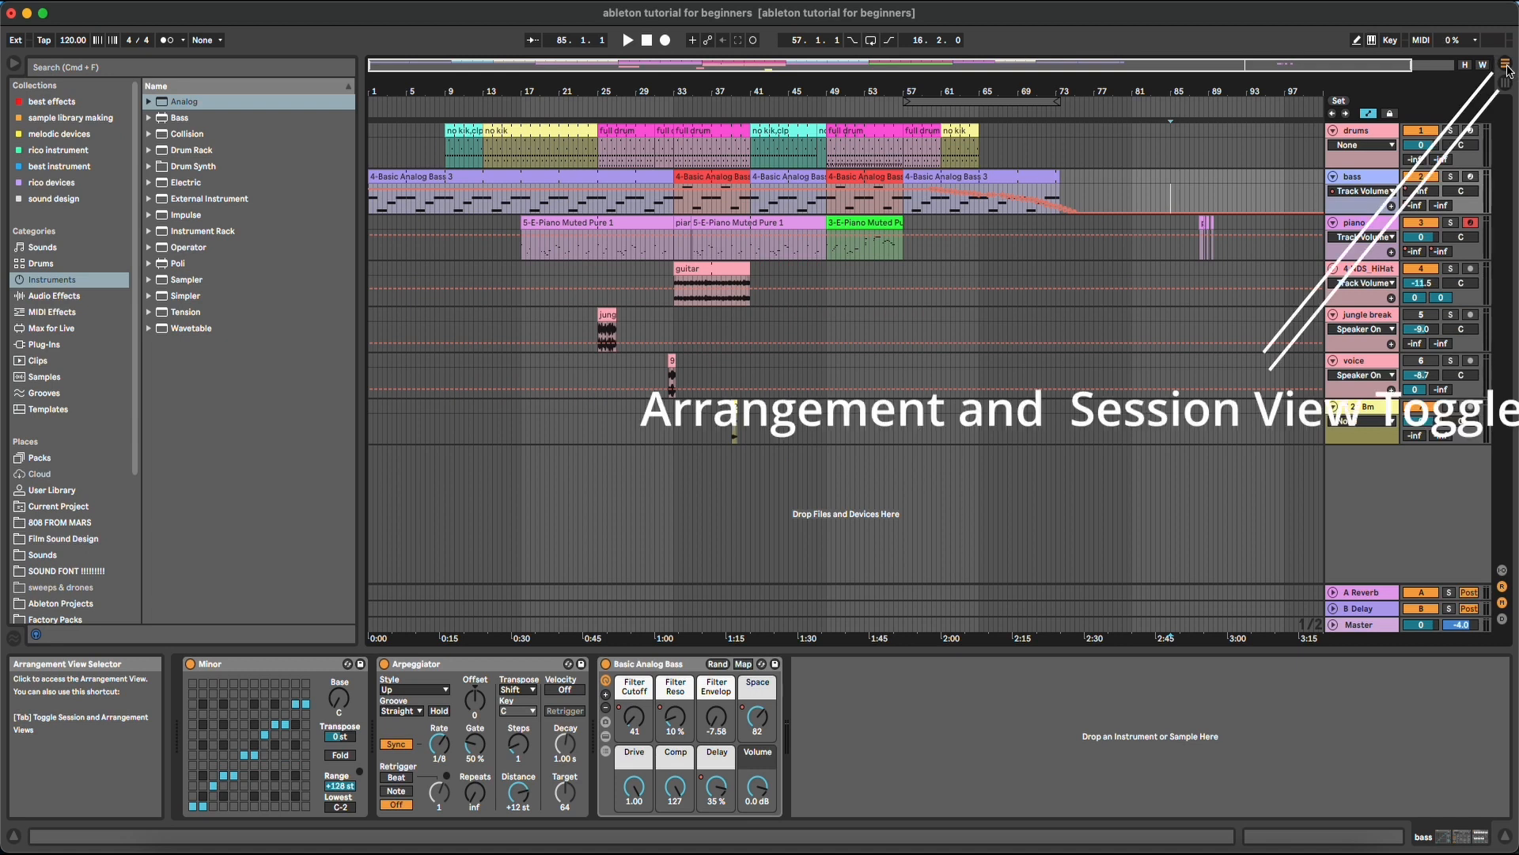
# - Switch to Session View and back to Arrangement View twice
pyautogui.click(1506, 89)
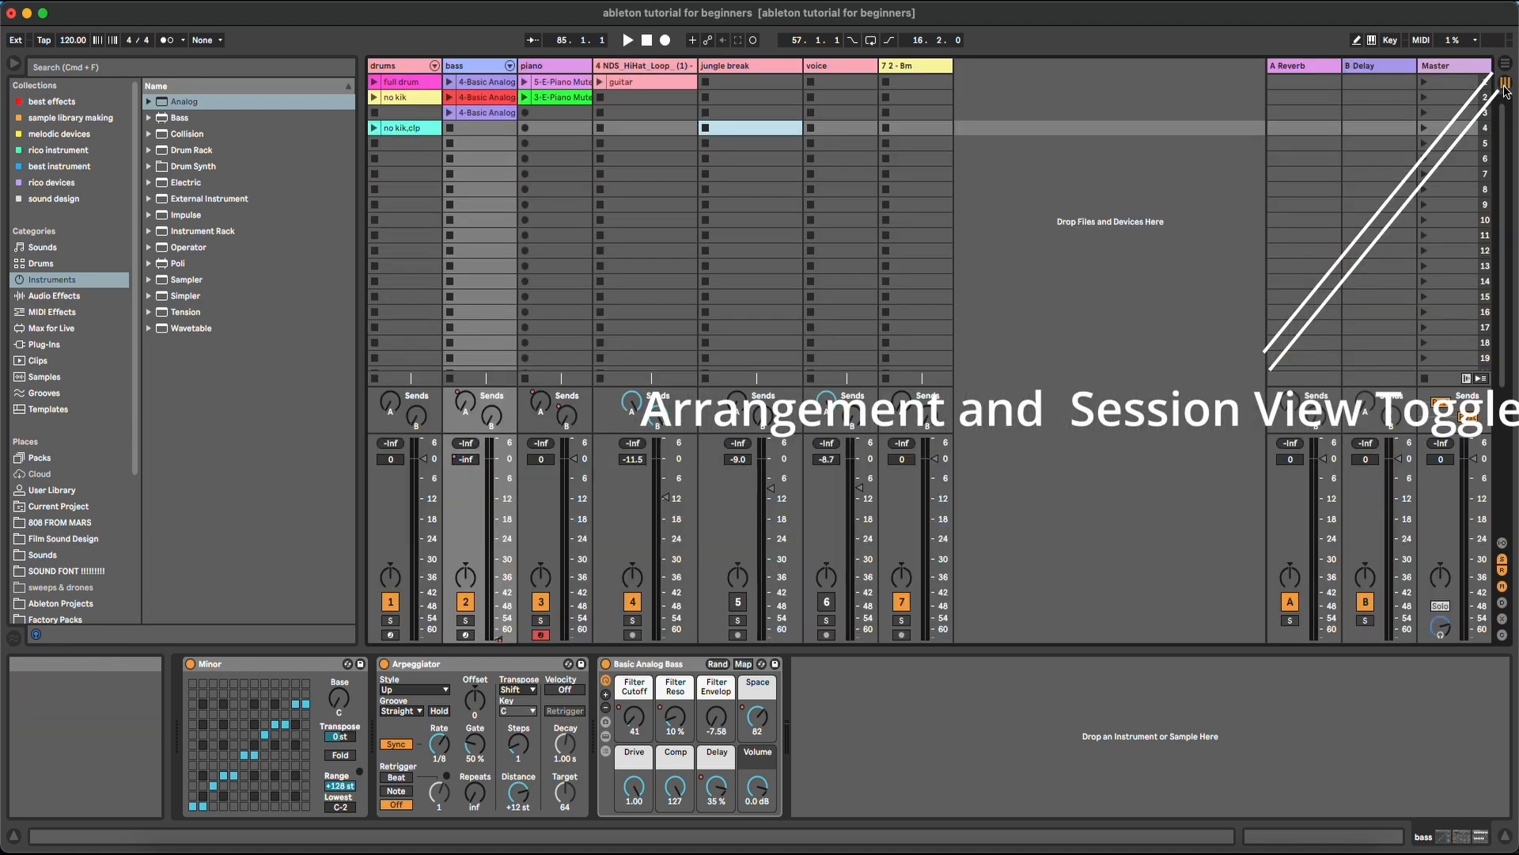
pyautogui.click(1504, 68)
pyautogui.click(1506, 82)
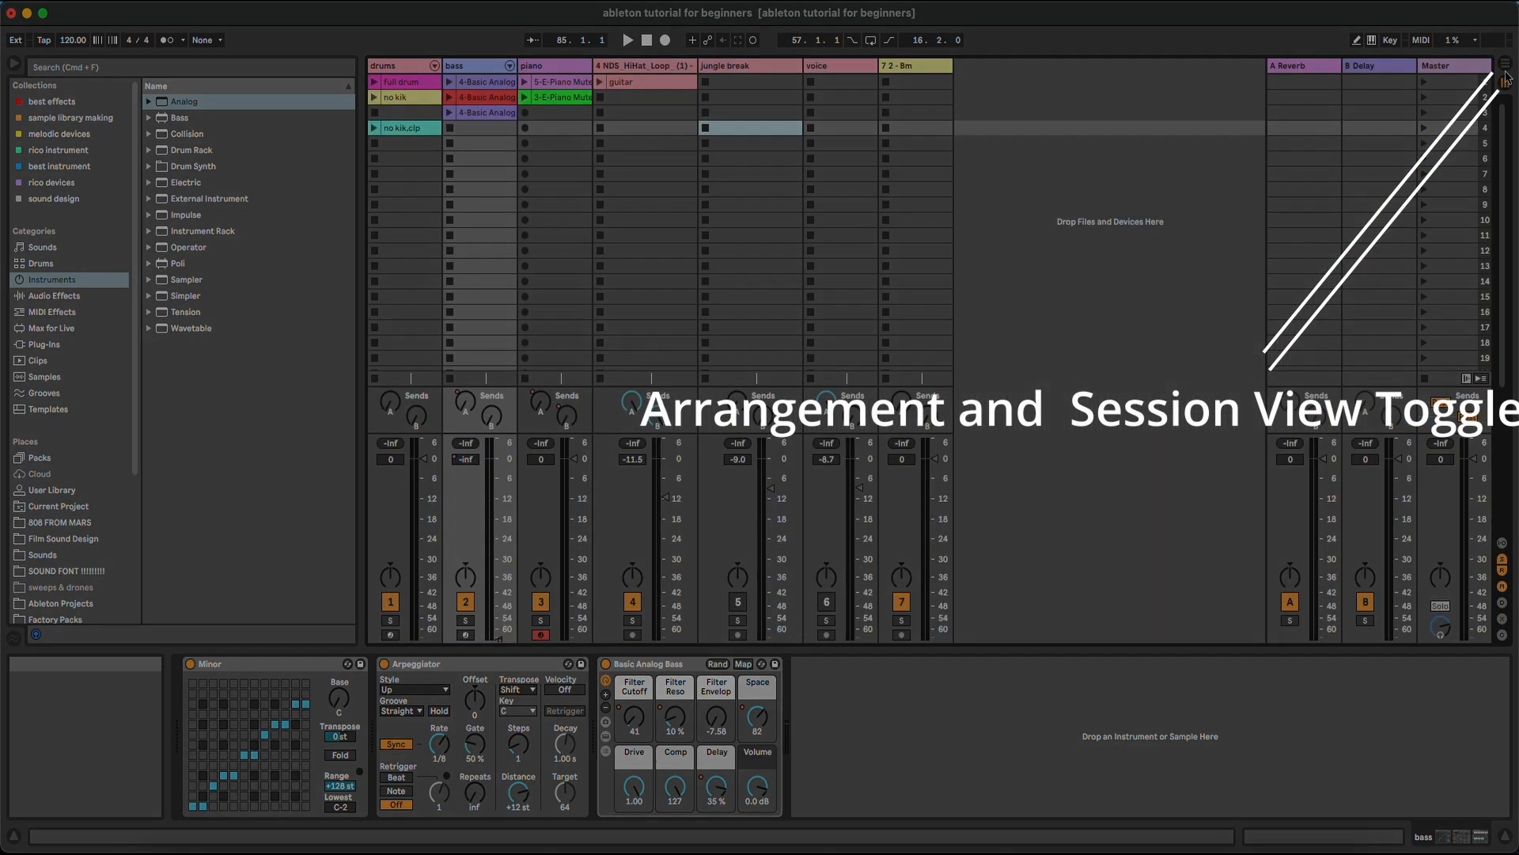
pyautogui.click(1506, 64)
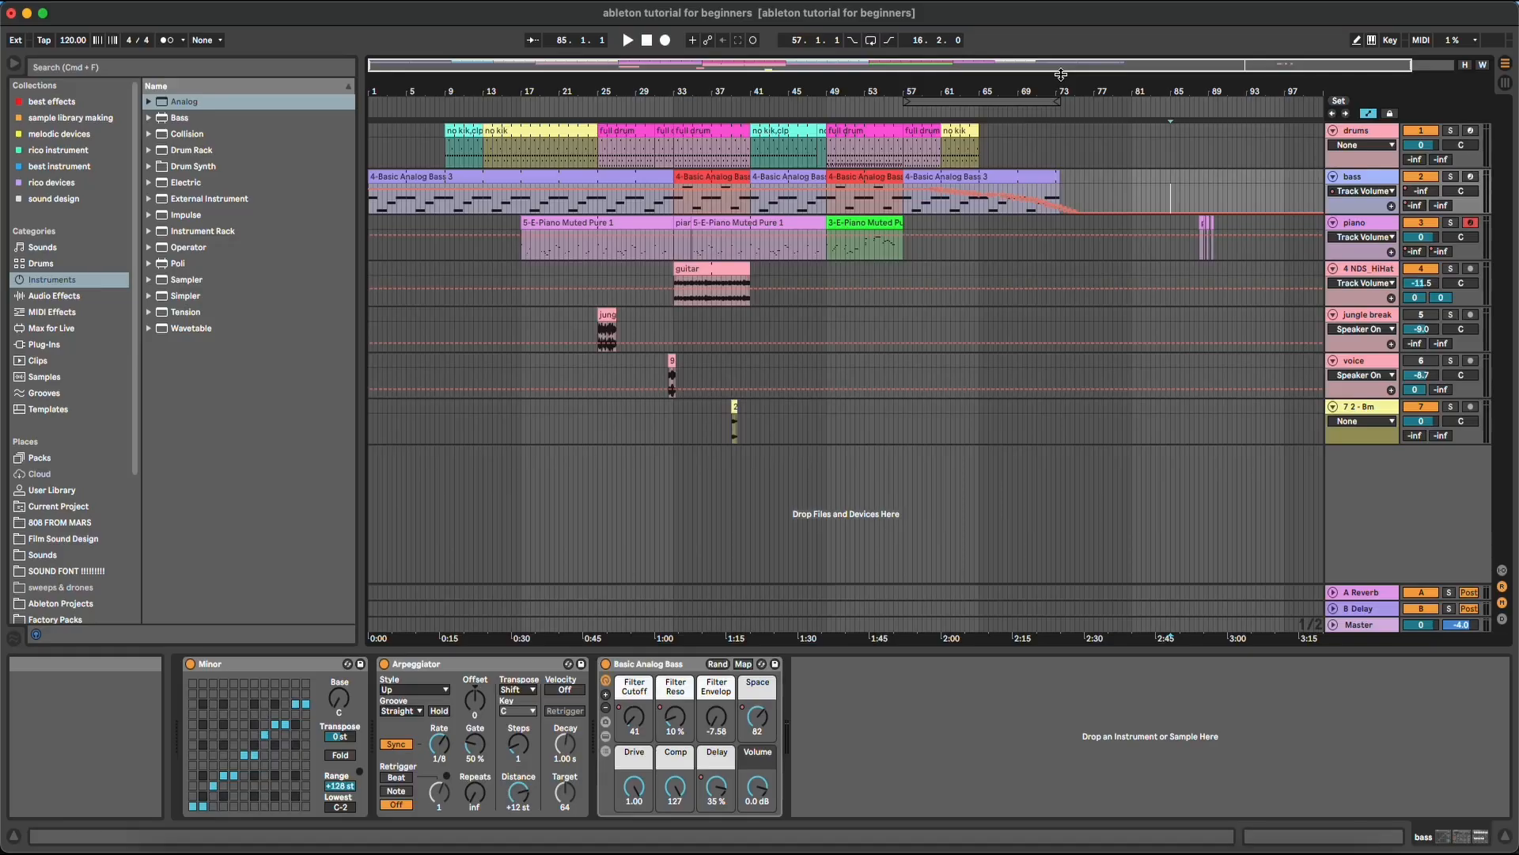
# - Enlarge the clip overview, zoom the arrangement to about bars 18 to 40 with it, and play from bar 23
pyautogui.moveTo(1061, 73); pyautogui.dragTo(1032, 182)
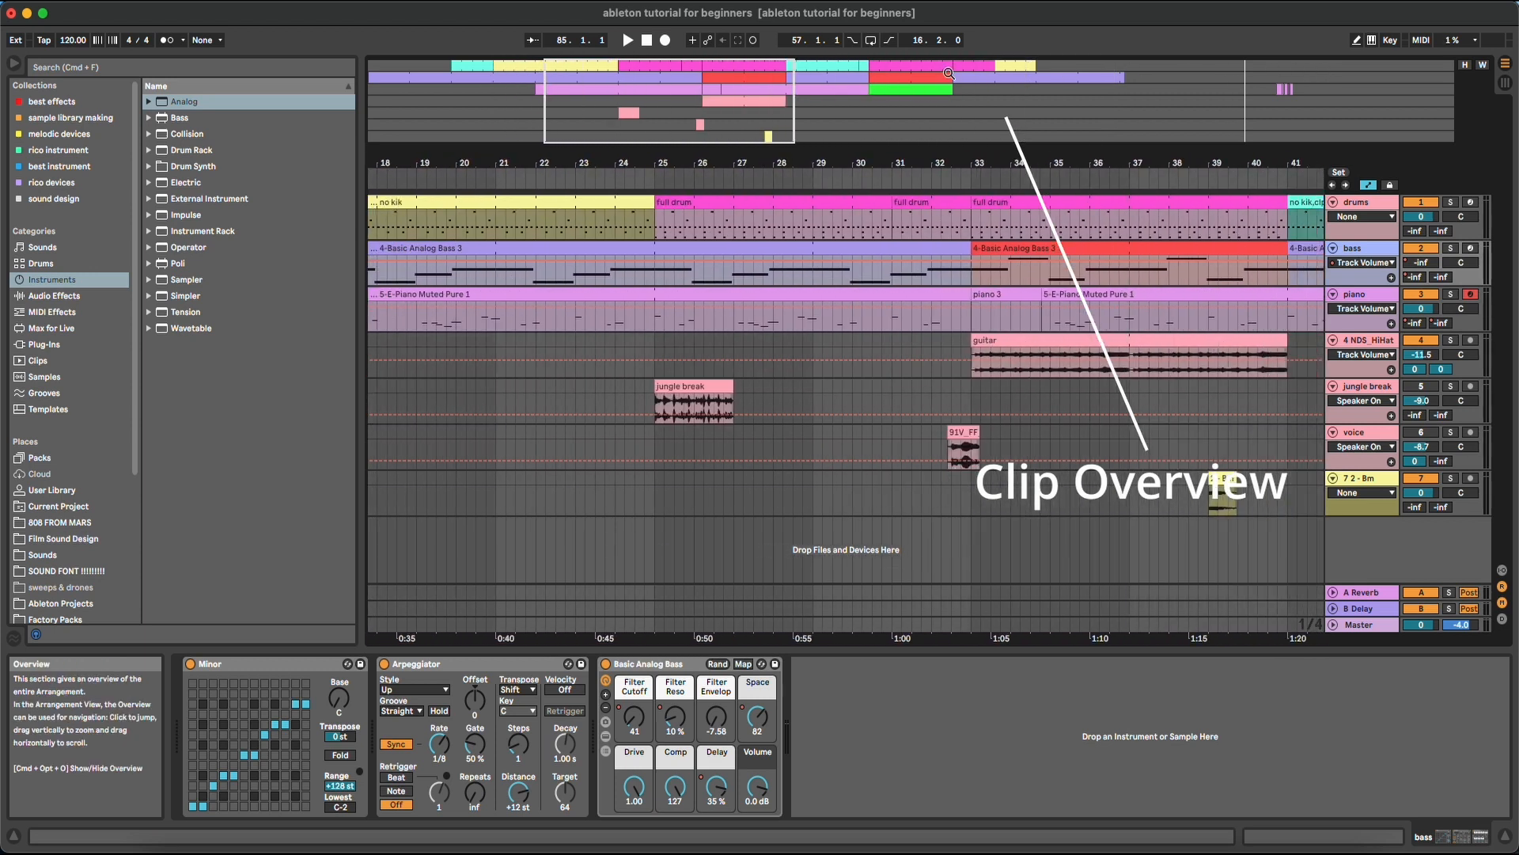
pyautogui.moveTo(1093, 97); pyautogui.dragTo(630, 101)
pyautogui.click(606, 230)
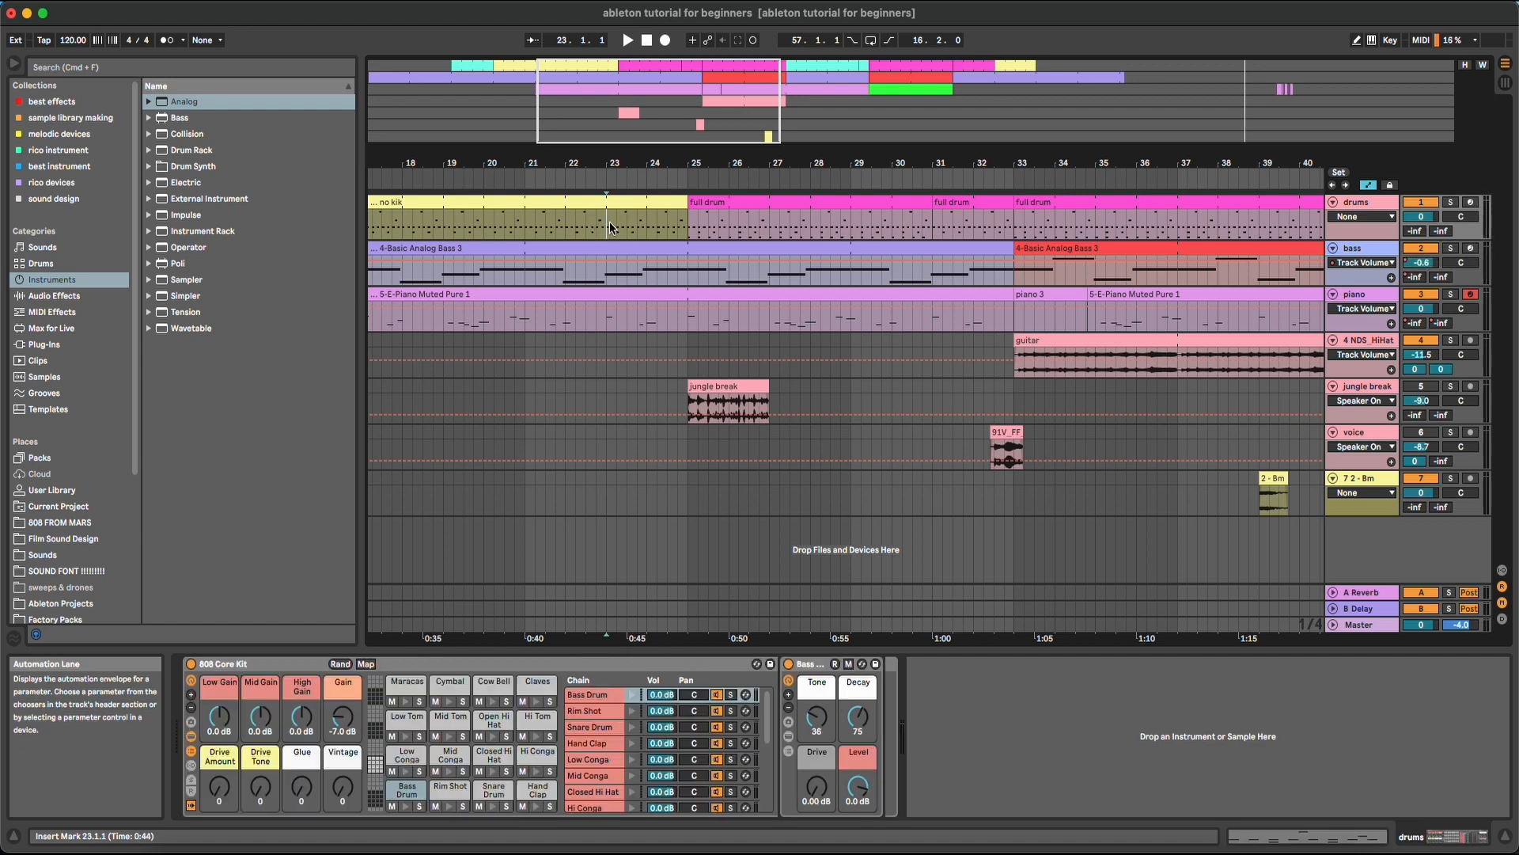
pyautogui.press('space')
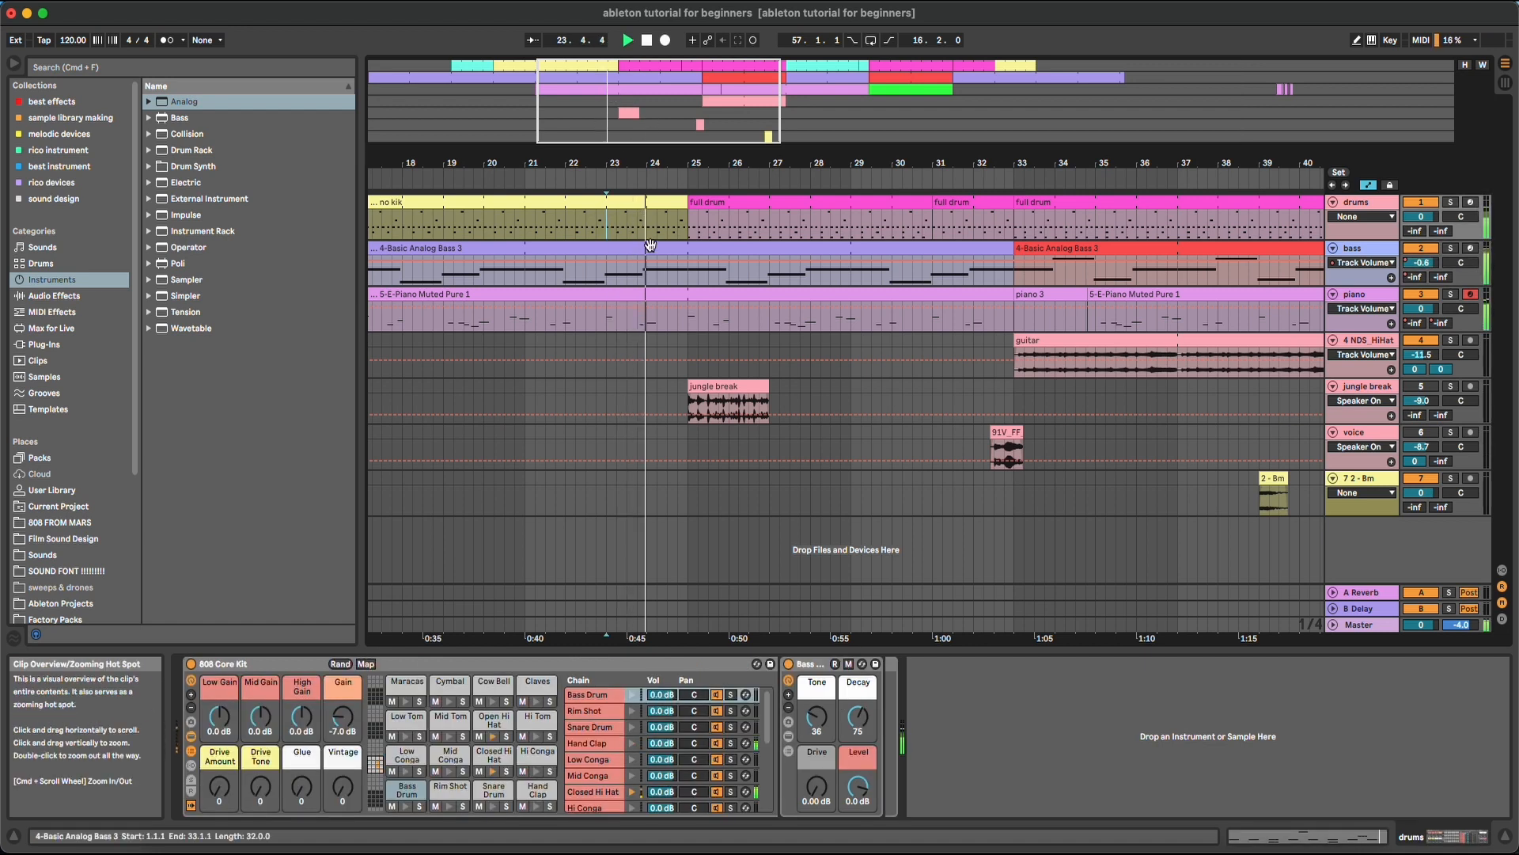
# - Use the clip overview to examine different sections of the arrangement during playback
pyautogui.moveTo(729, 129)
pyautogui.mouseDown()
pyautogui.moveTo(1111, 129)
pyautogui.moveTo(704, 129)
pyautogui.mouseUp()
pyautogui.click(1064, 85)
pyautogui.click(1226, 87)
pyautogui.click(694, 91)
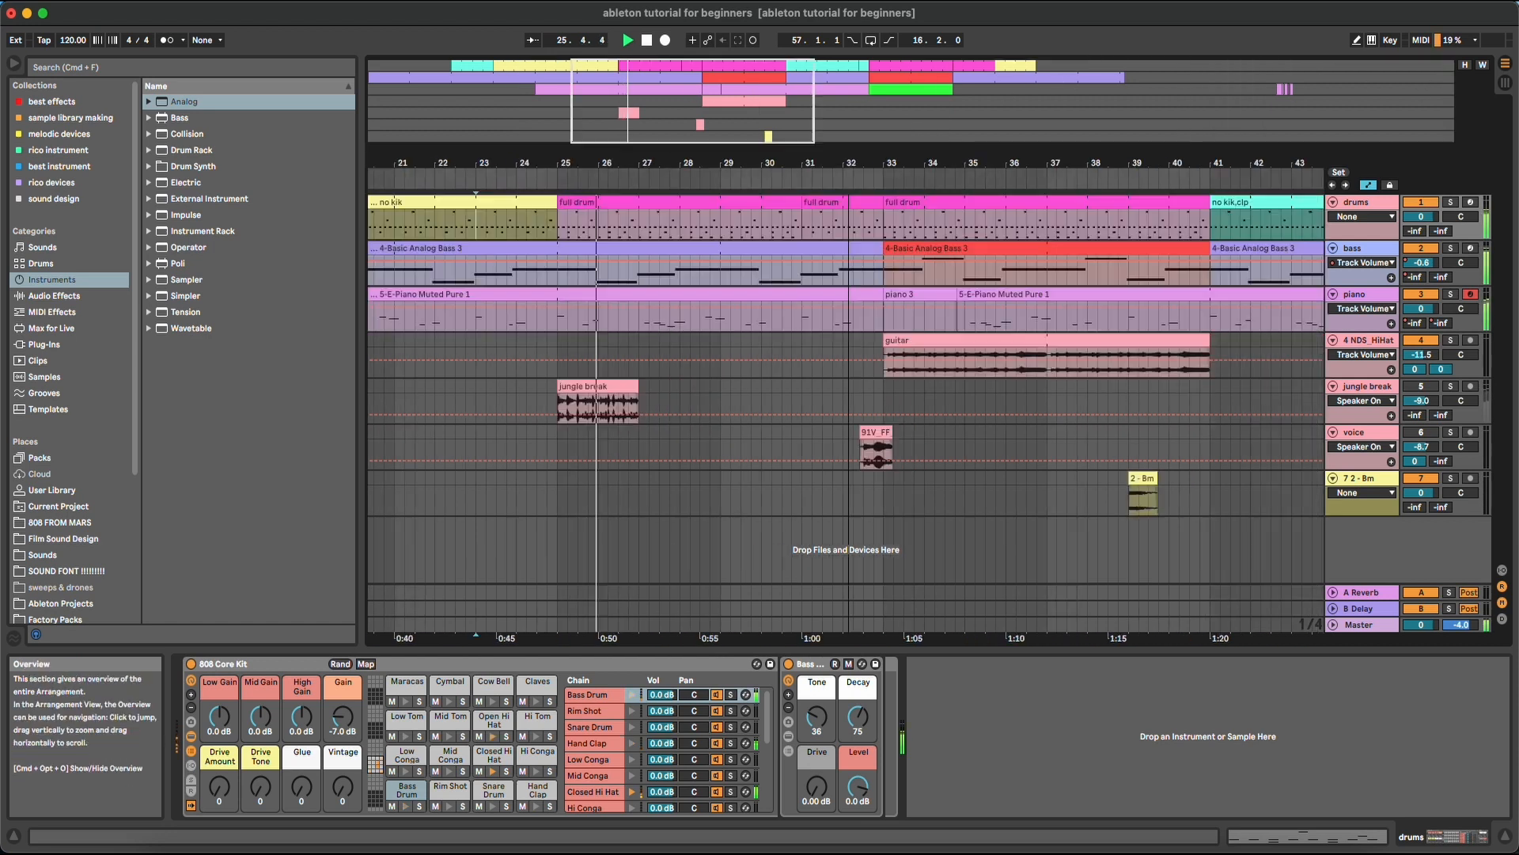
pyautogui.click(485, 93)
pyautogui.click(652, 94)
pyautogui.click(936, 96)
pyautogui.click(1122, 100)
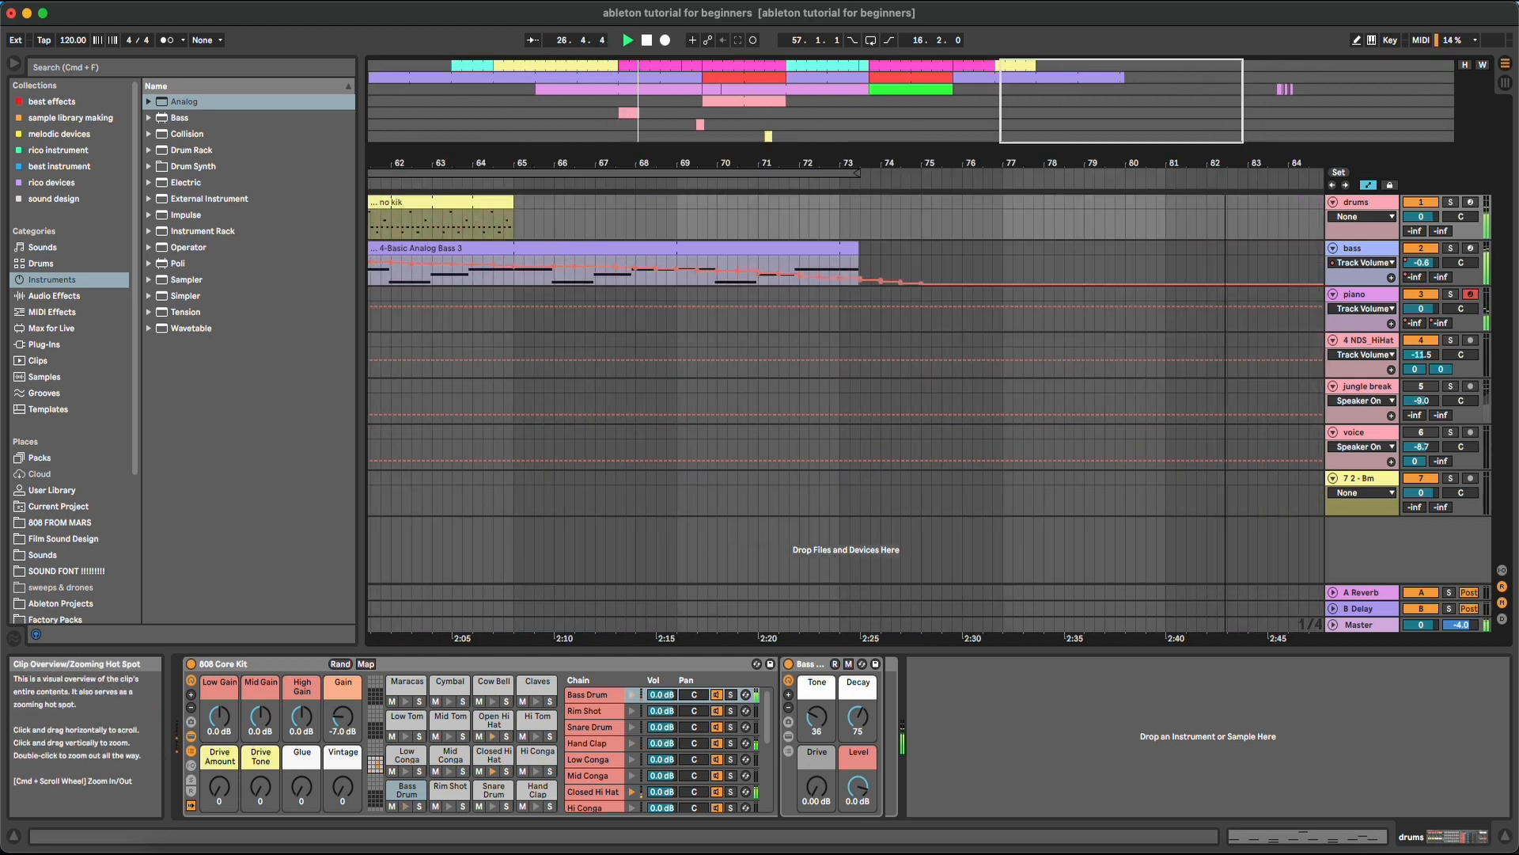
pyautogui.click(719, 106)
# - Shrink the clip overview back to a thin strip and use it to zoom out to the whole arrangement
pyautogui.moveTo(772, 146); pyautogui.dragTo(784, 65)
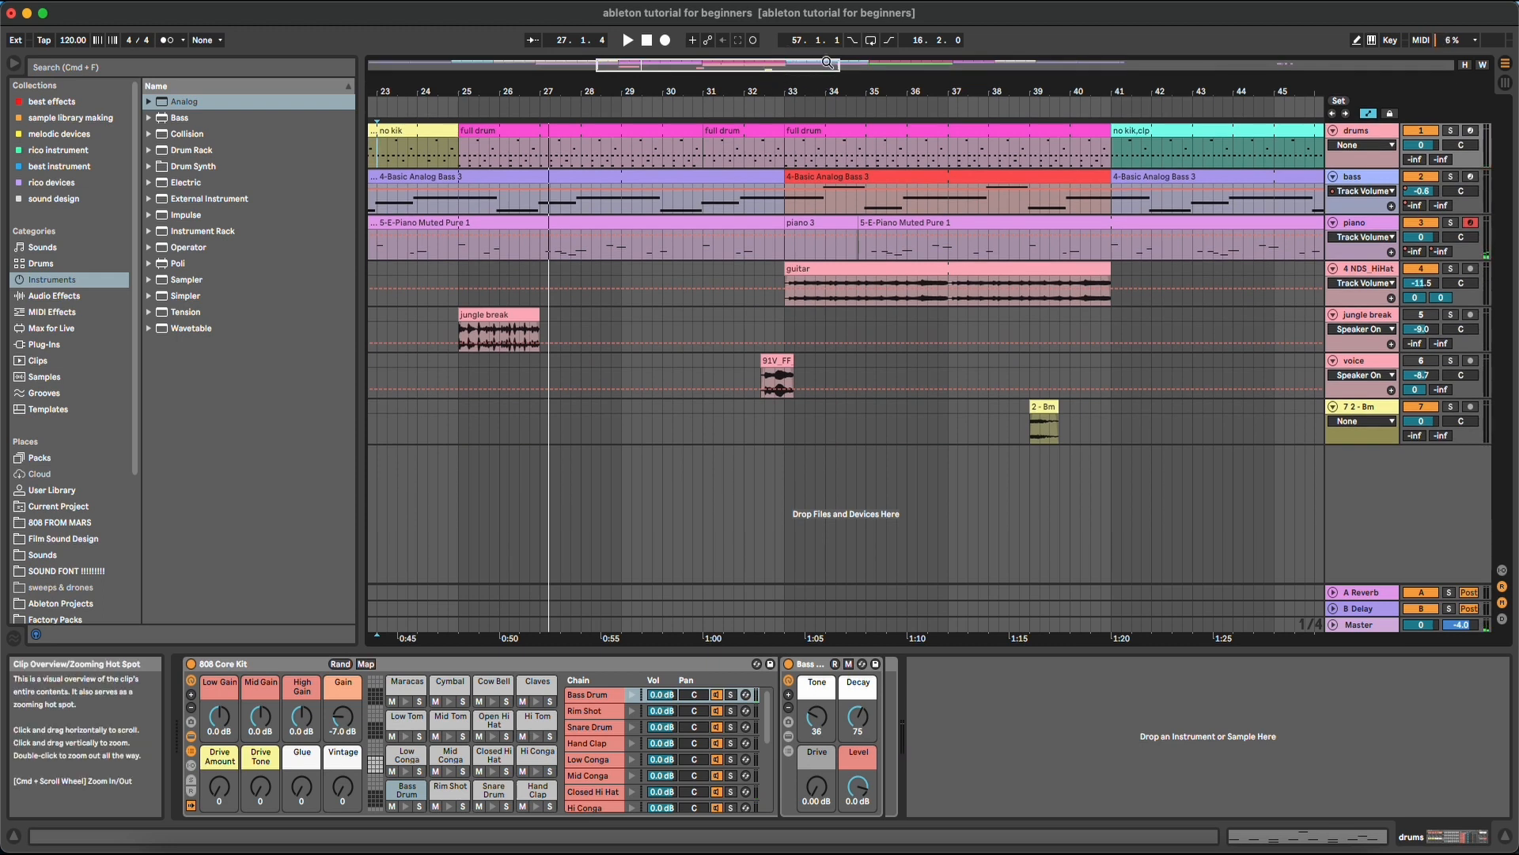
pyautogui.click(853, 63)
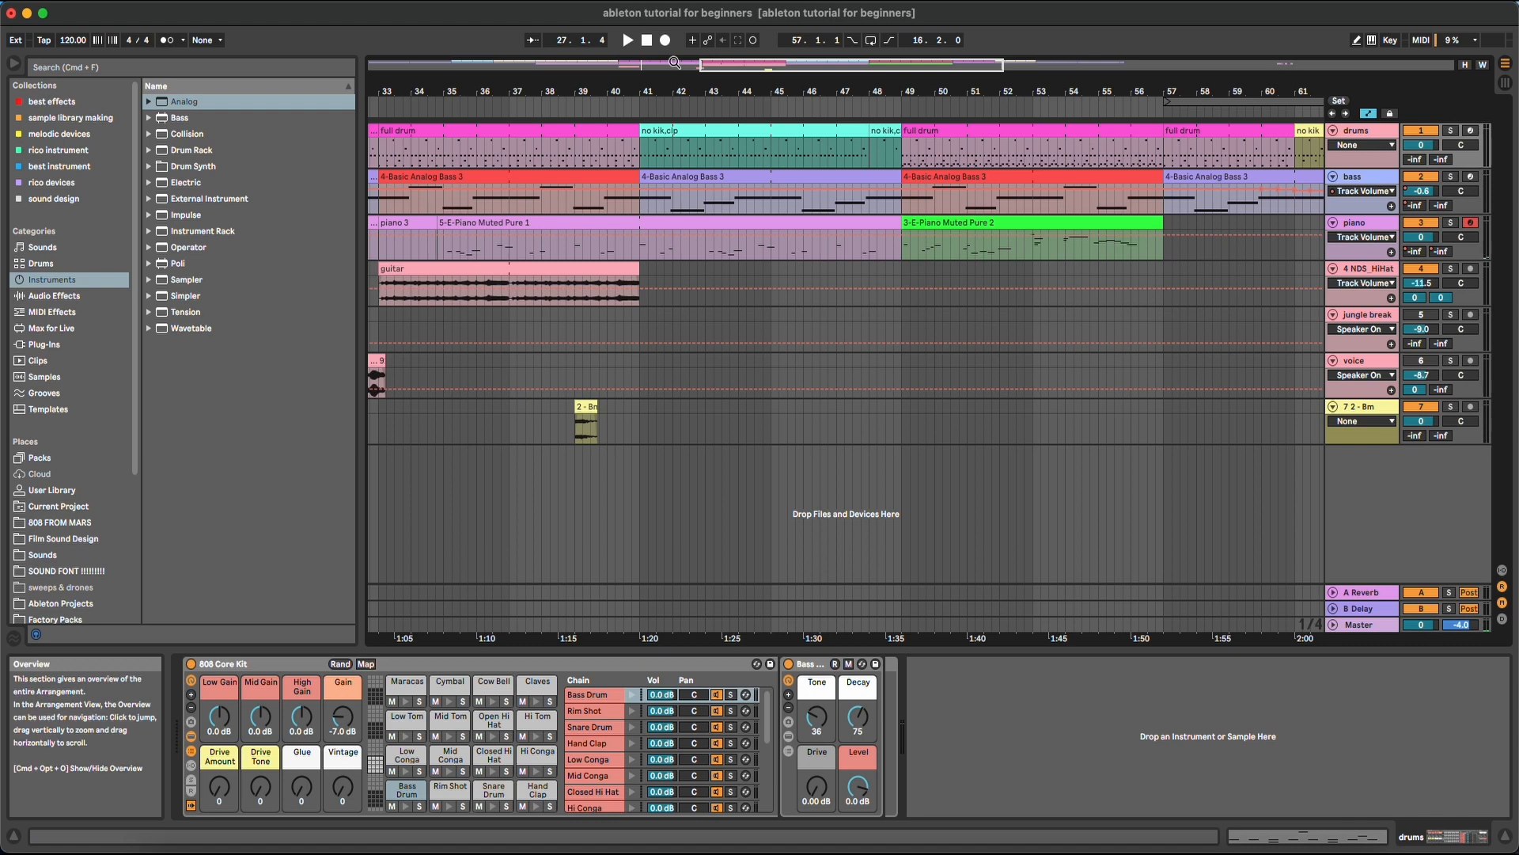
pyautogui.moveTo(675, 62); pyautogui.dragTo(663, 61)
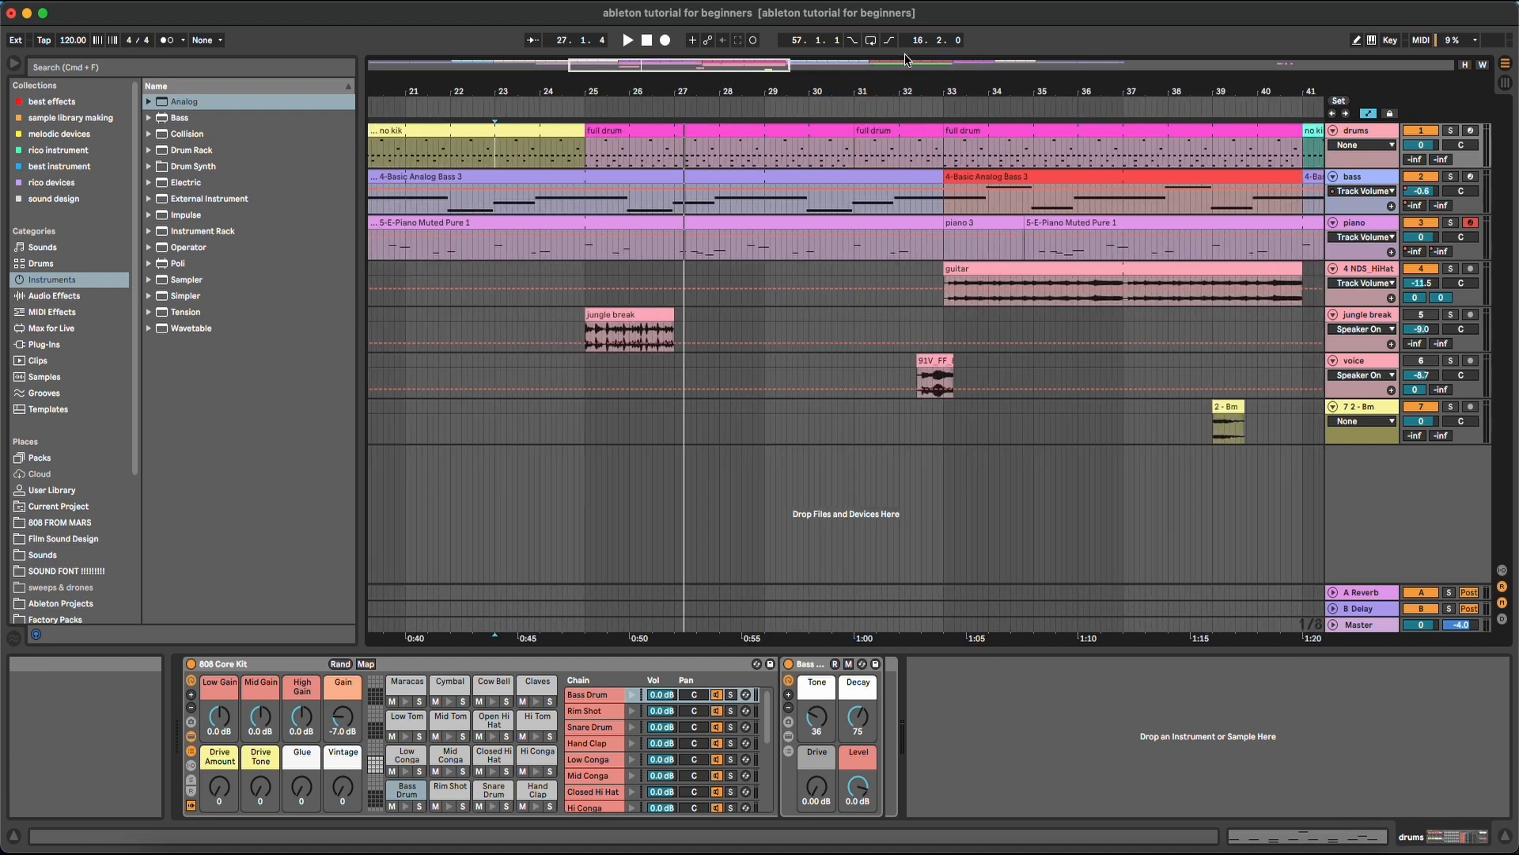
pyautogui.moveTo(906, 60)
pyautogui.mouseDown()
pyautogui.moveTo(906, 202)
pyautogui.moveTo(906, 50)
pyautogui.mouseUp()
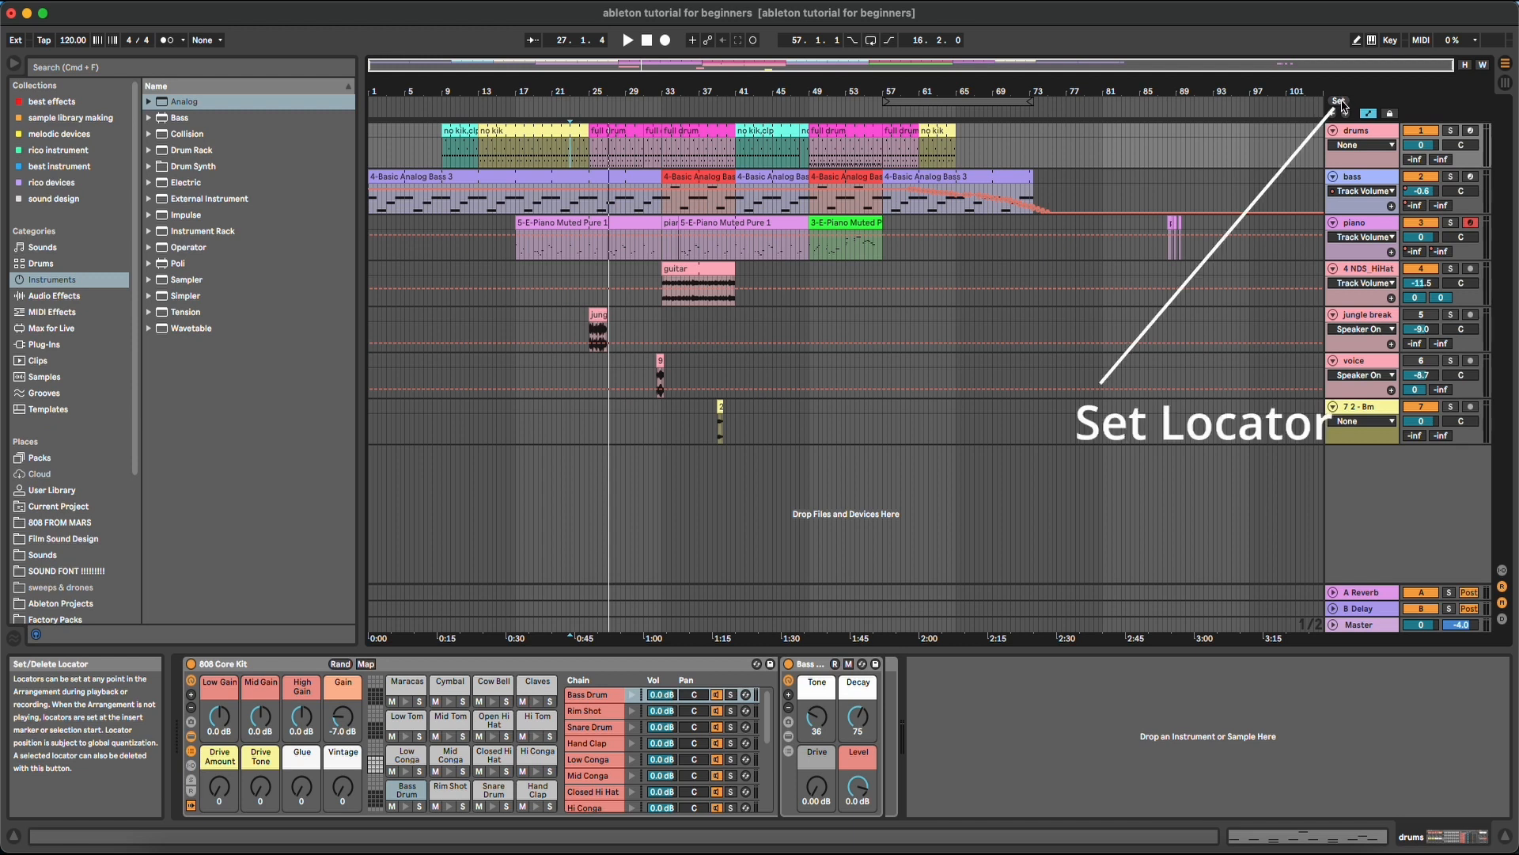
# - Set a locator at bar 13, where the "no kik" drum clip starts, and rename it "kick"
pyautogui.click(440, 261)
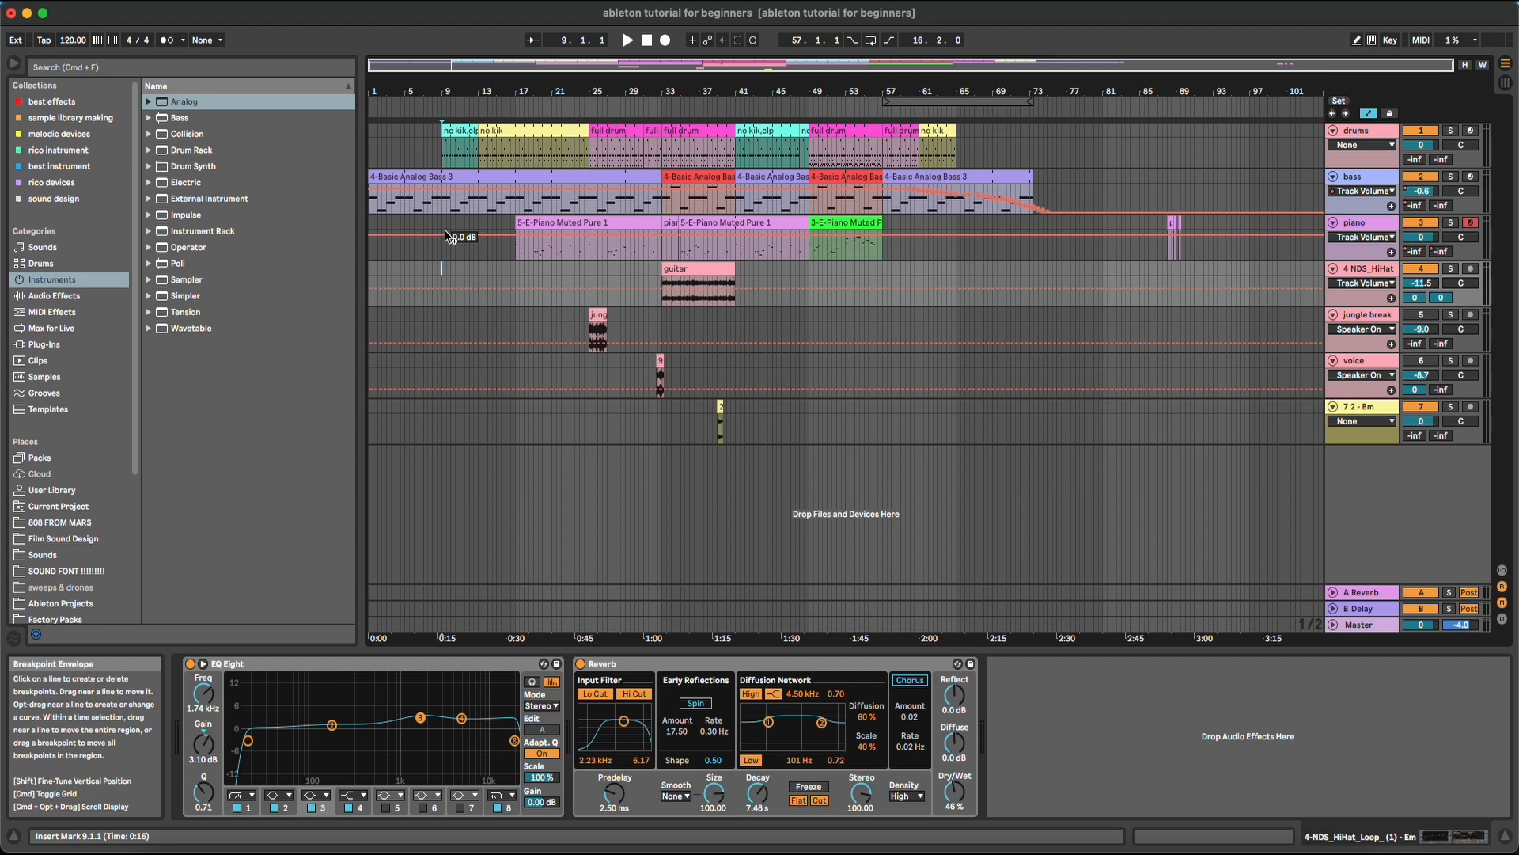
pyautogui.scroll(2, 453, 131)
pyautogui.click(453, 131)
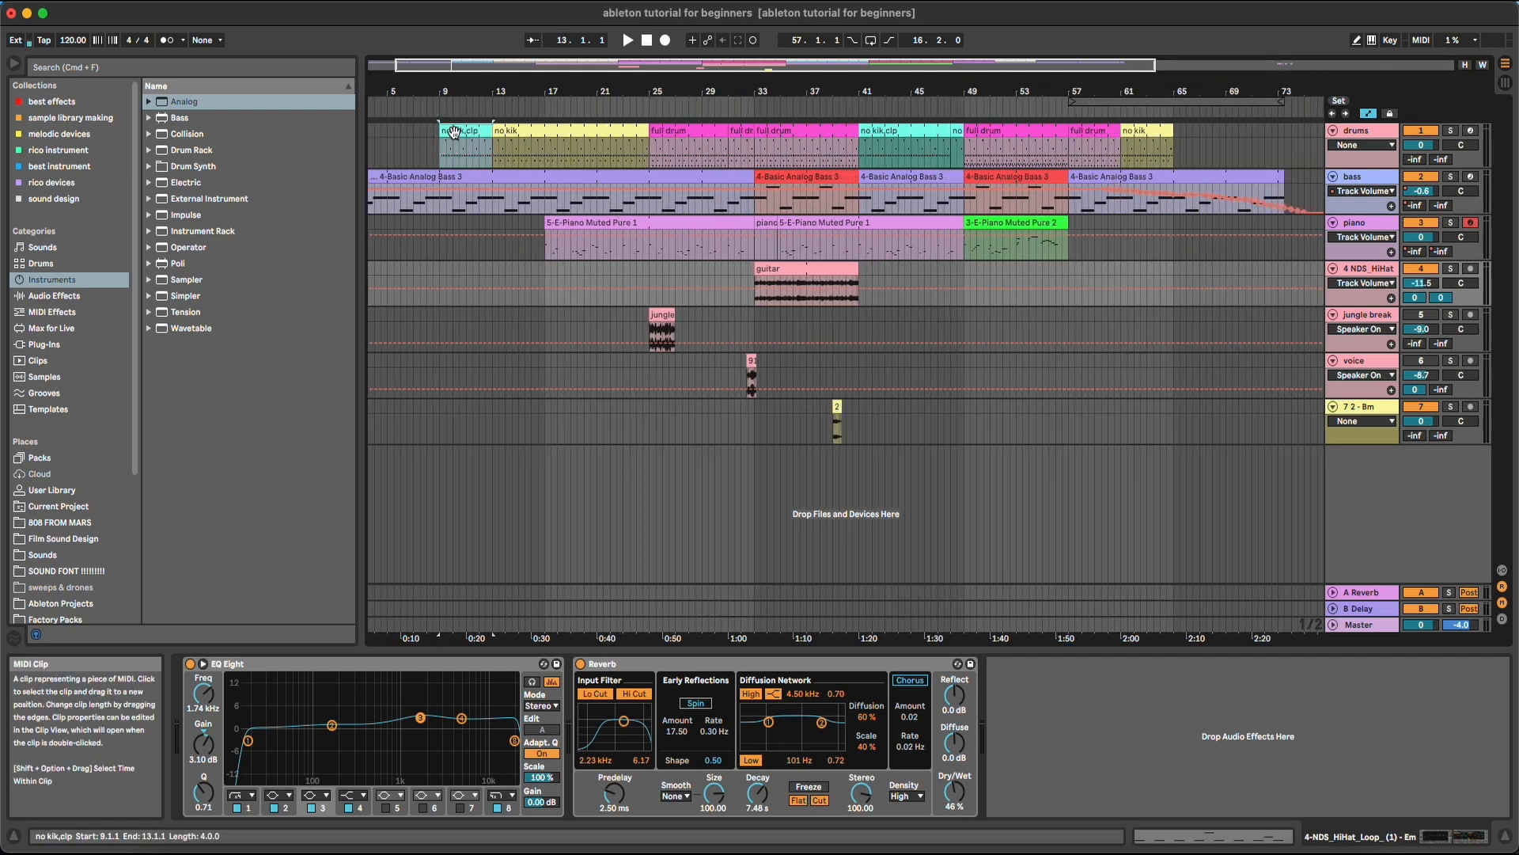
pyautogui.click(491, 268)
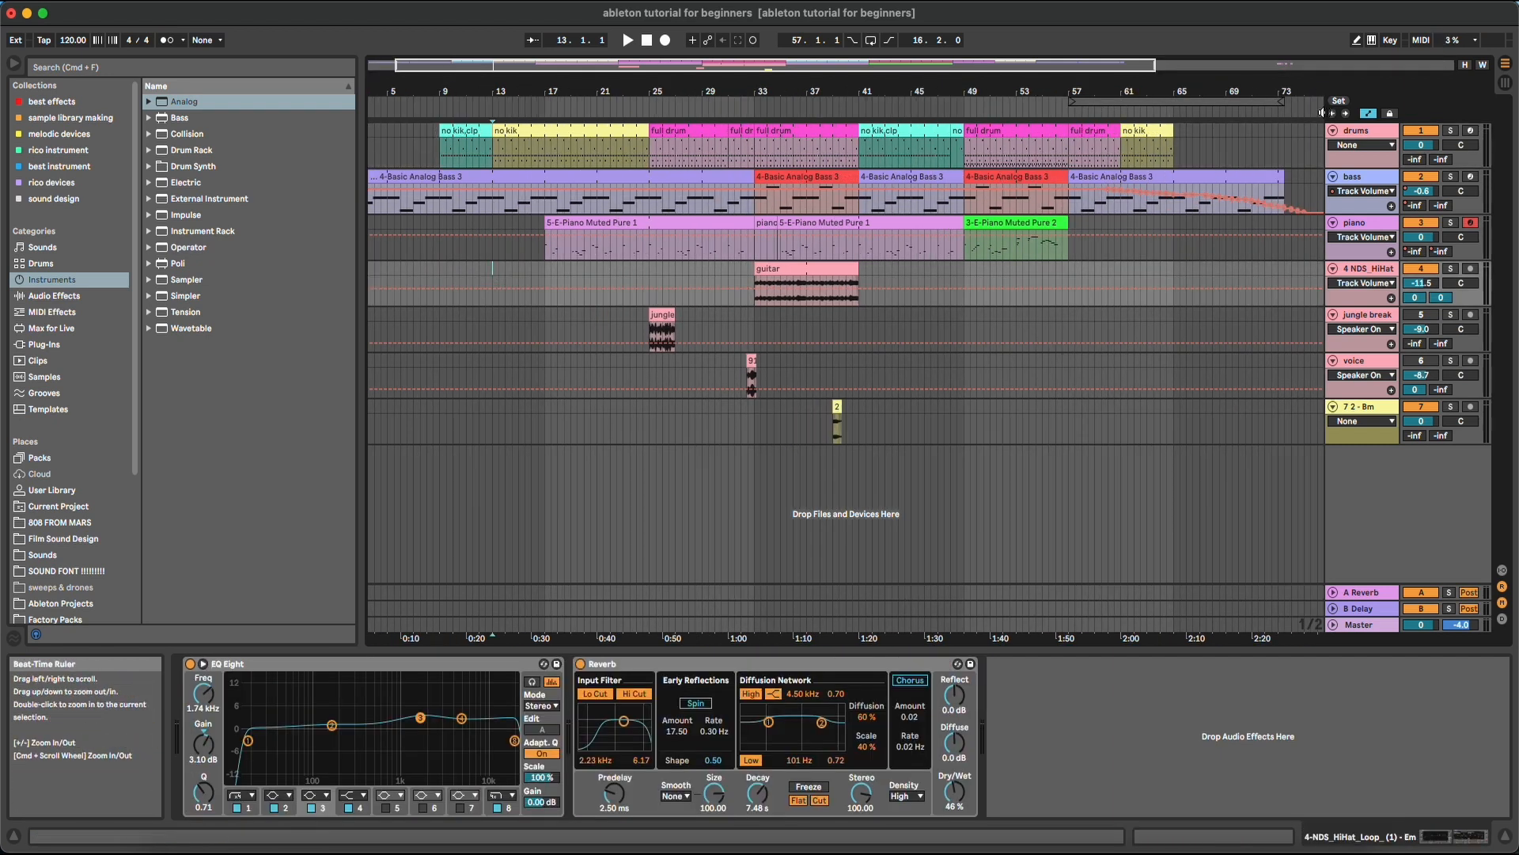
pyautogui.click(1336, 102)
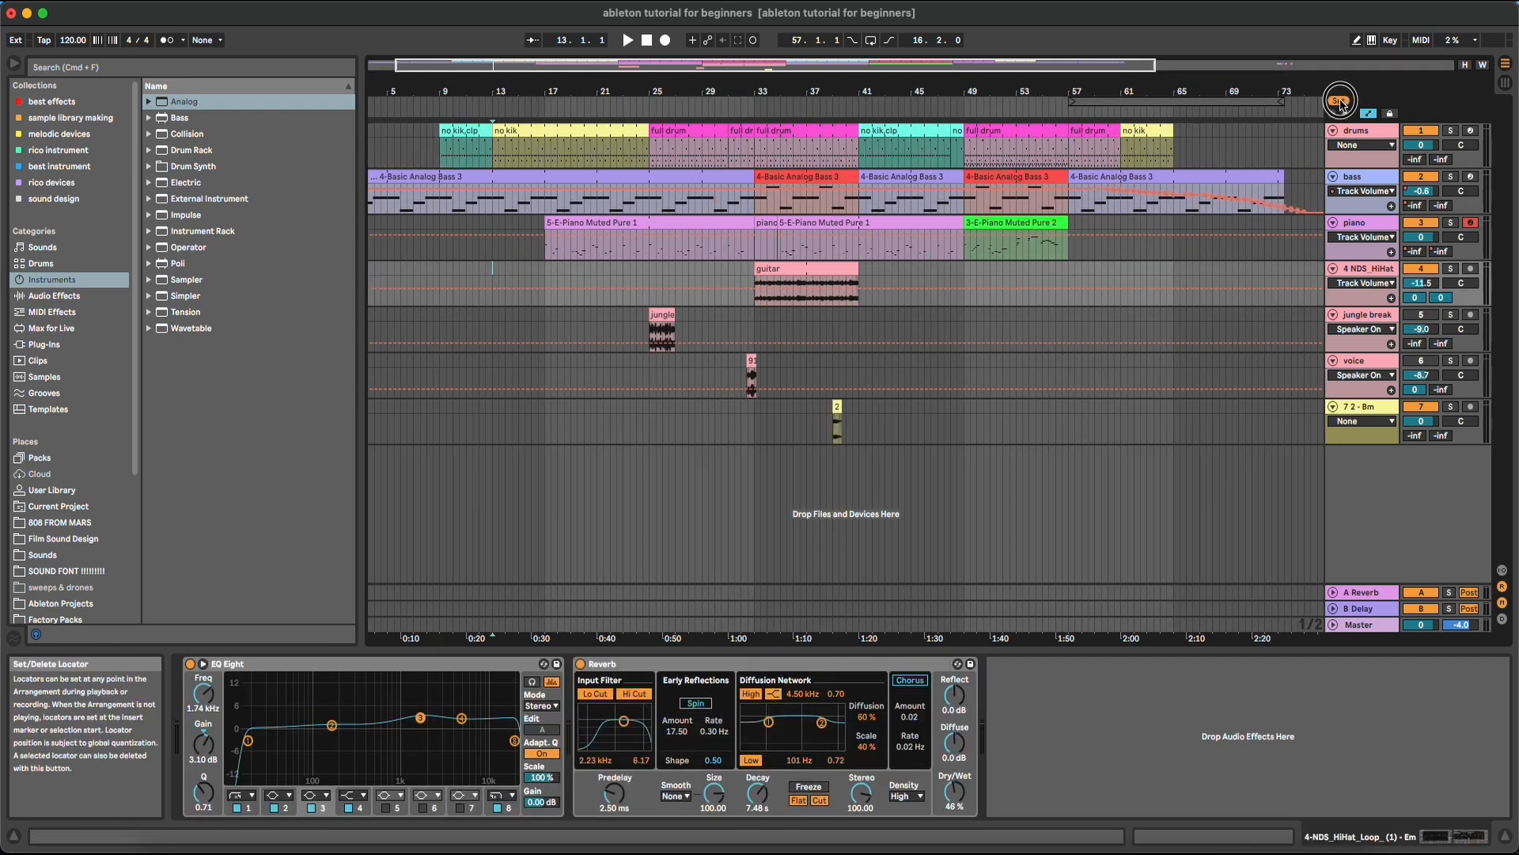
pyautogui.rightClick(497, 116)
pyautogui.click(513, 129)
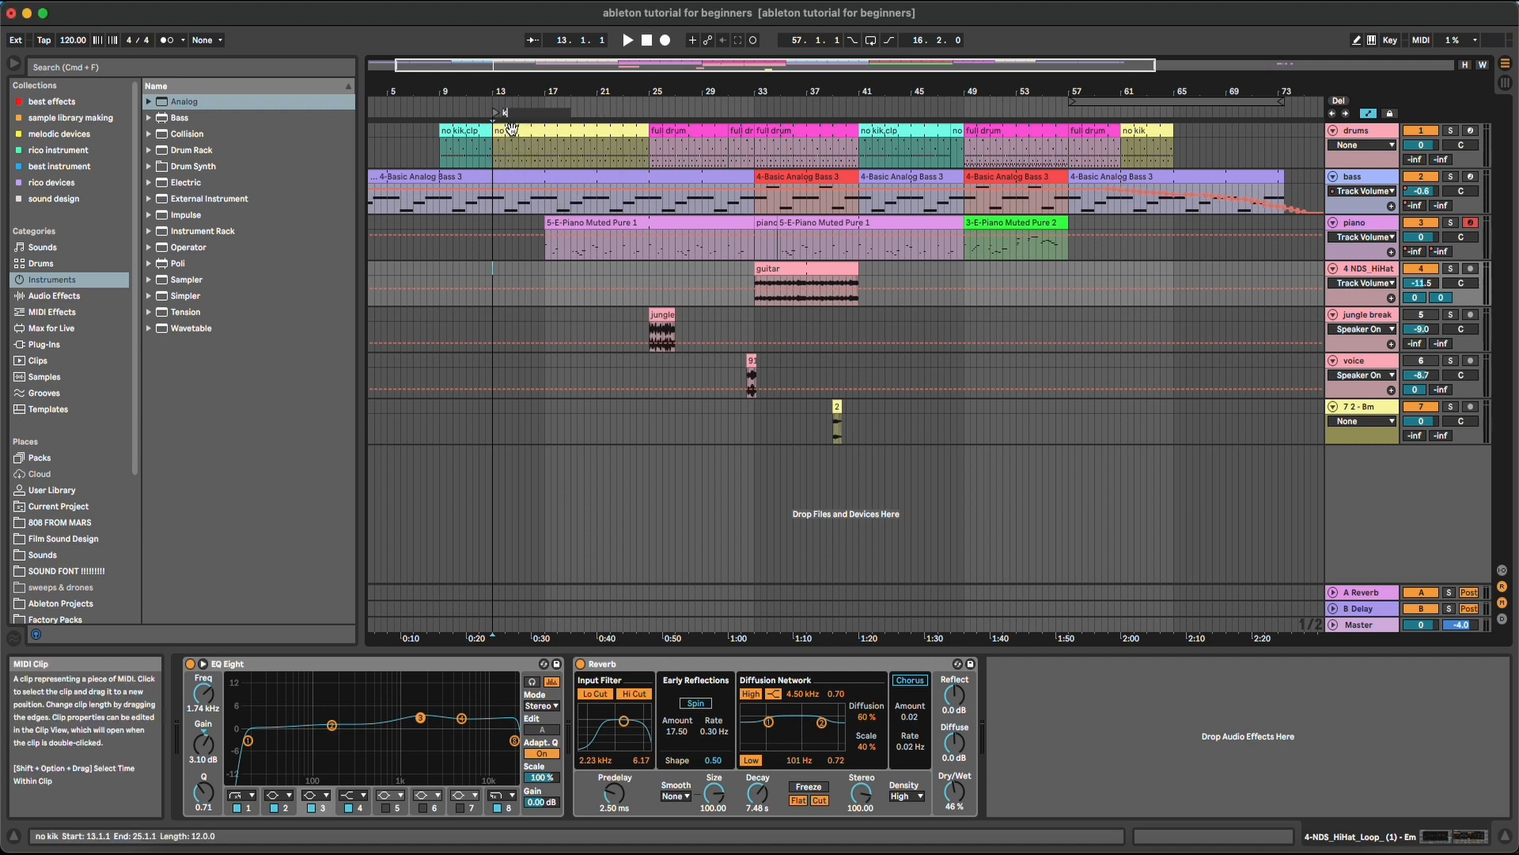
pyautogui.press('Return')
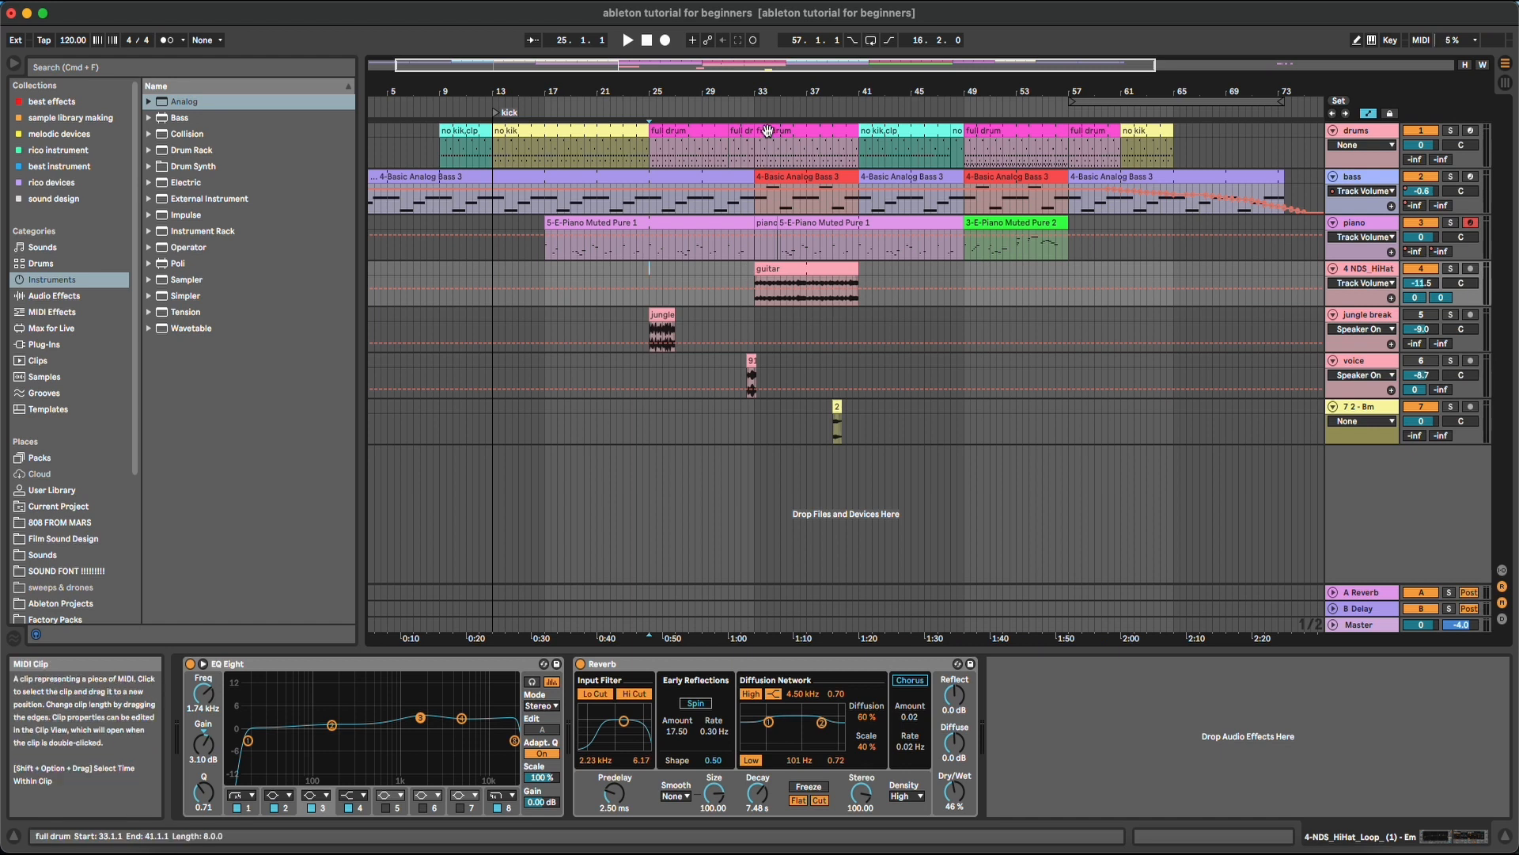
# - Set a locator at bar 33, where the guitar clip starts, and name it "change melody and bass"
pyautogui.click(752, 319)
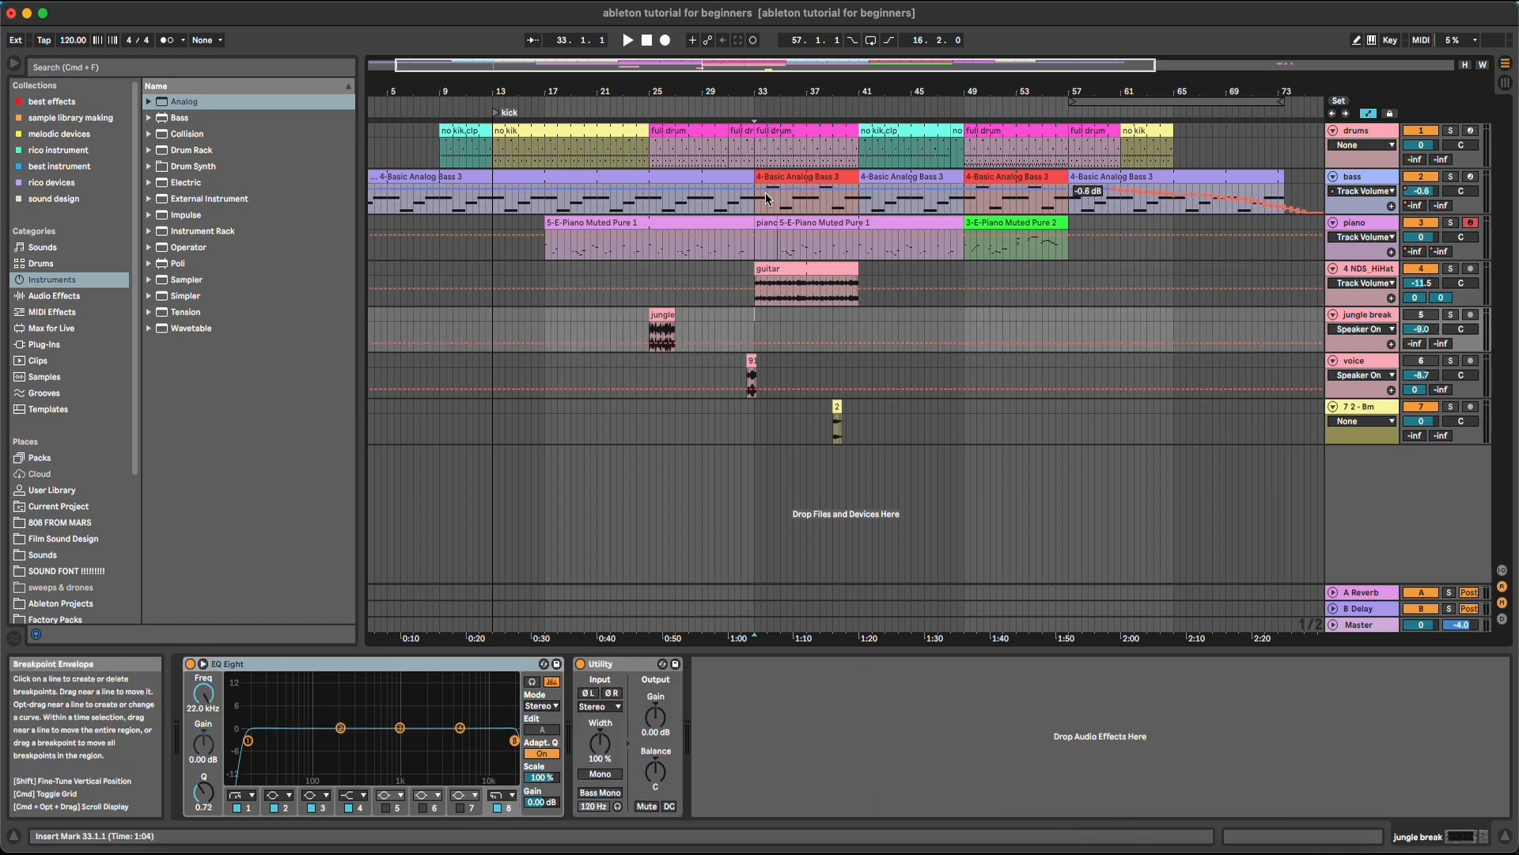
pyautogui.rightClick(760, 112)
pyautogui.click(776, 130)
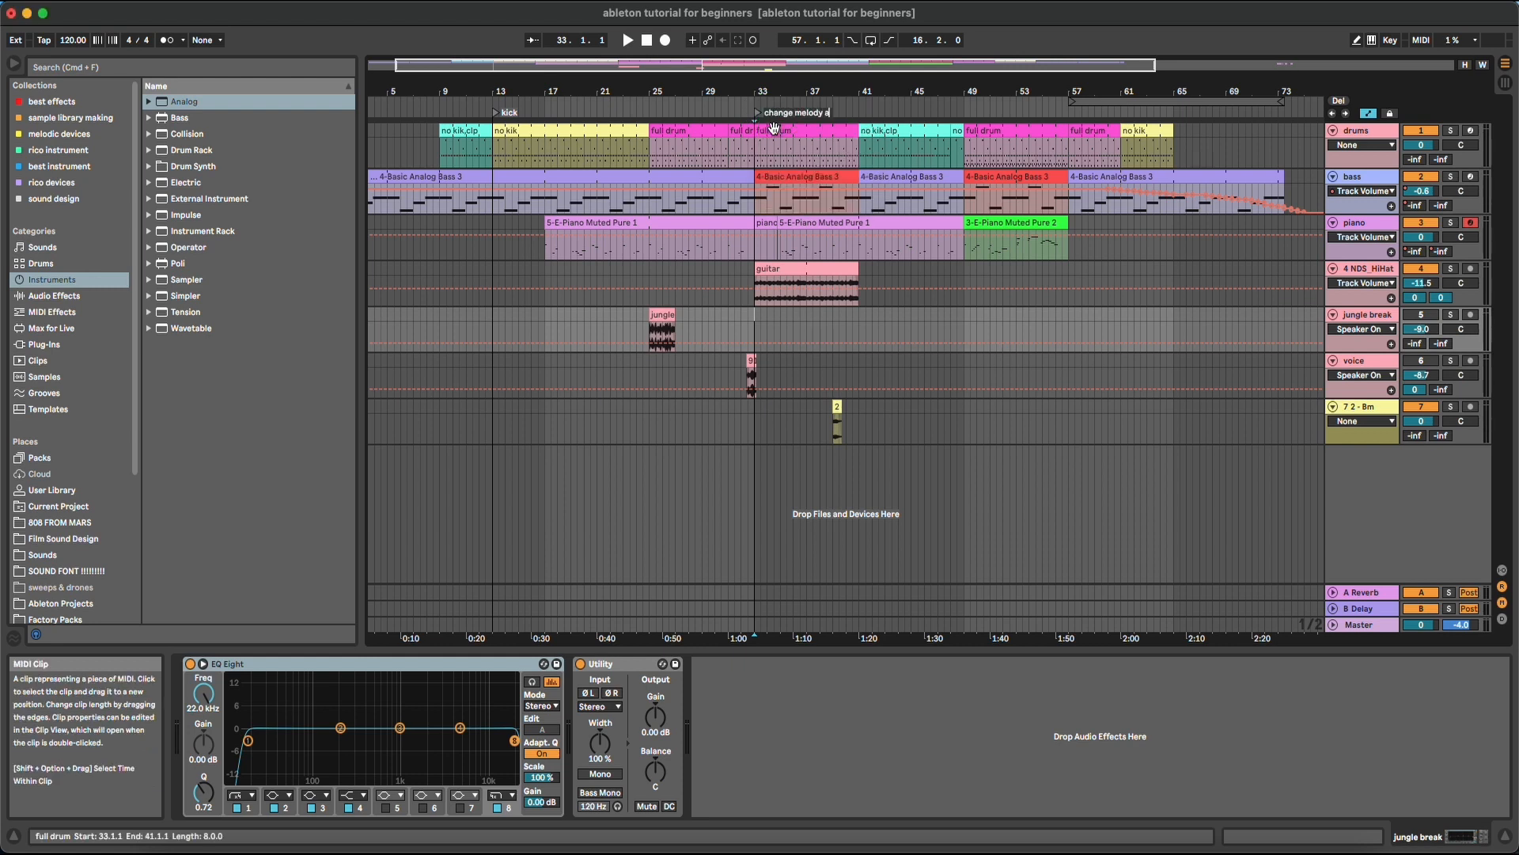
pyautogui.write('change melody and bass')
pyautogui.press('Return')
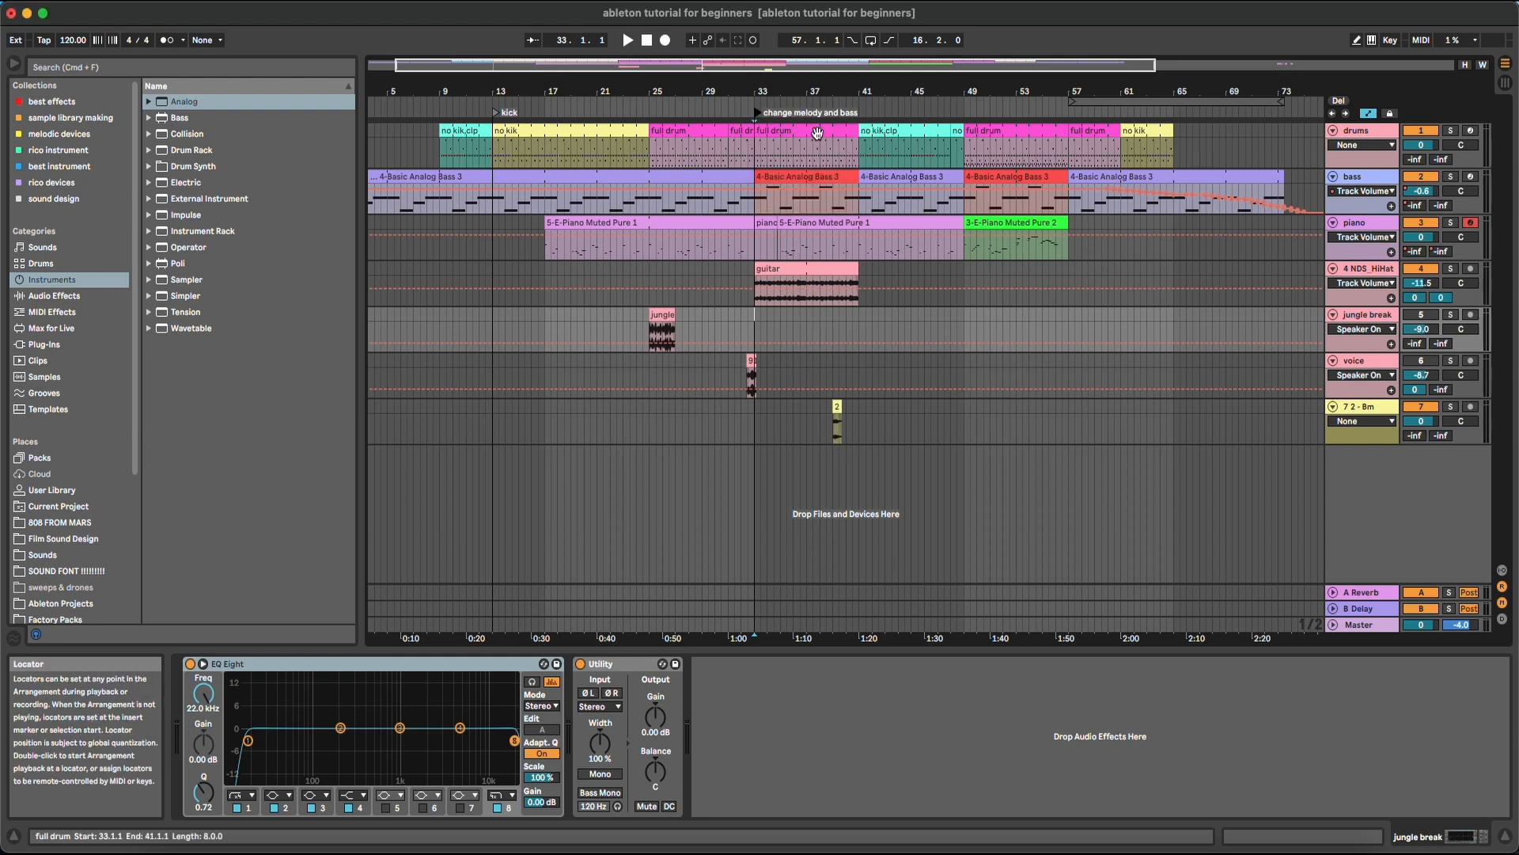
# - Set a locator at bar 49, where the green piano clip starts, and rename it "outro"
pyautogui.click(965, 269)
pyautogui.click(1337, 102)
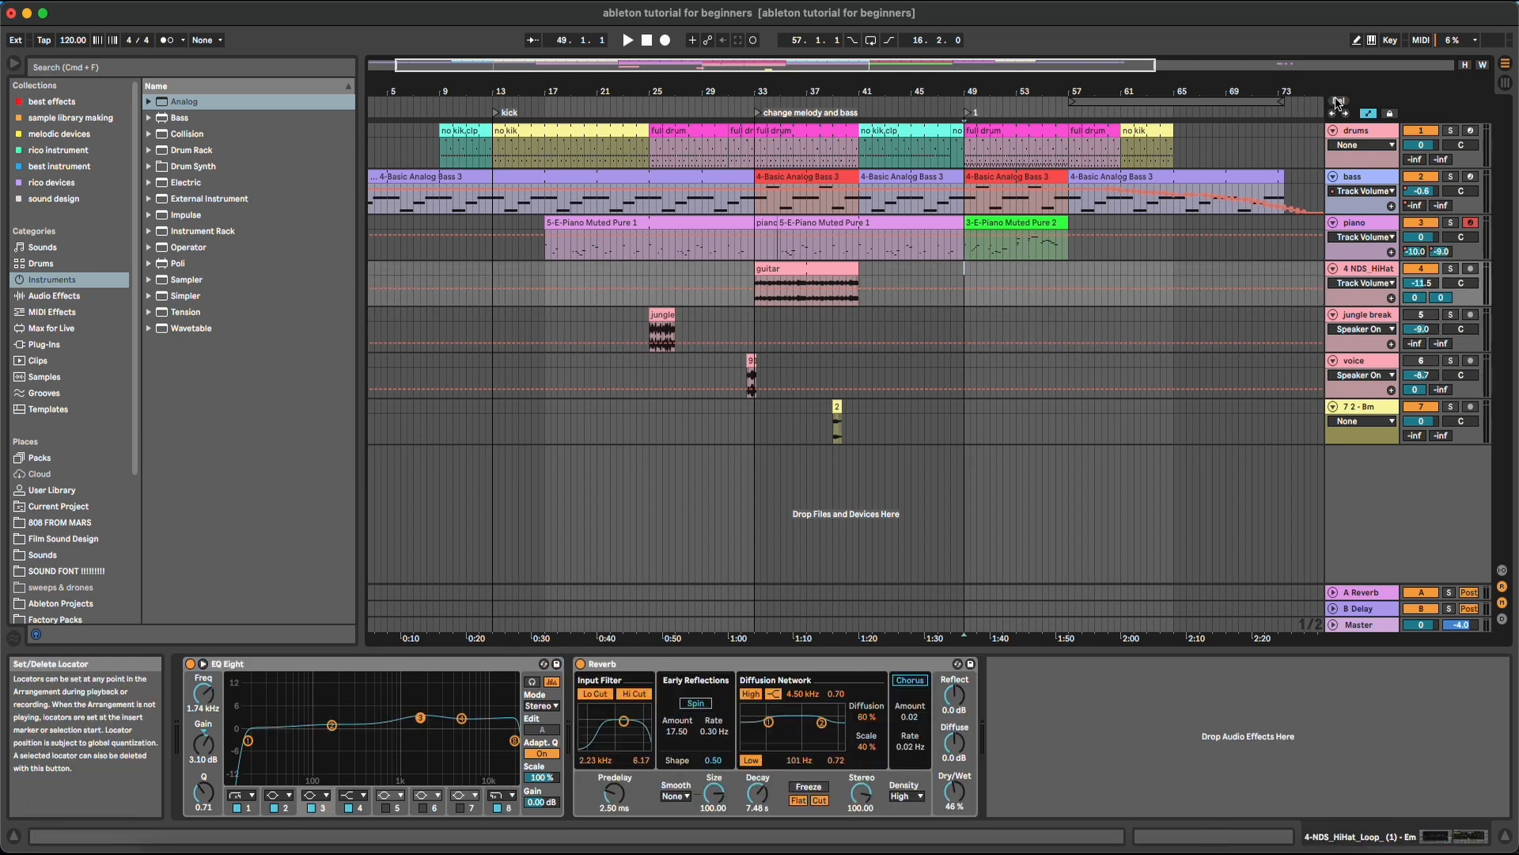
pyautogui.rightClick(968, 112)
pyautogui.click(988, 134)
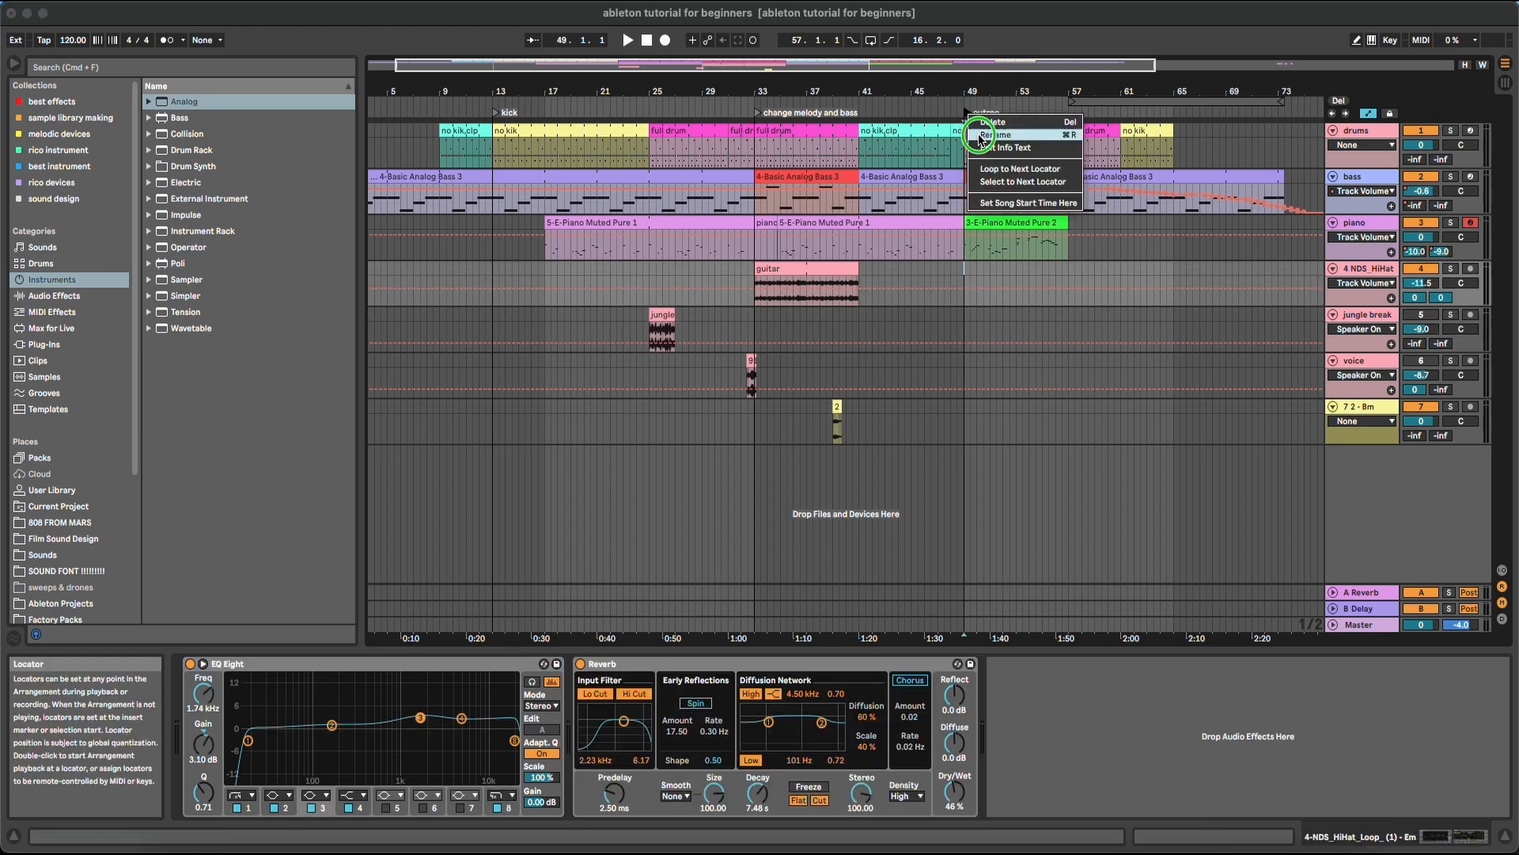
pyautogui.write('outreo')
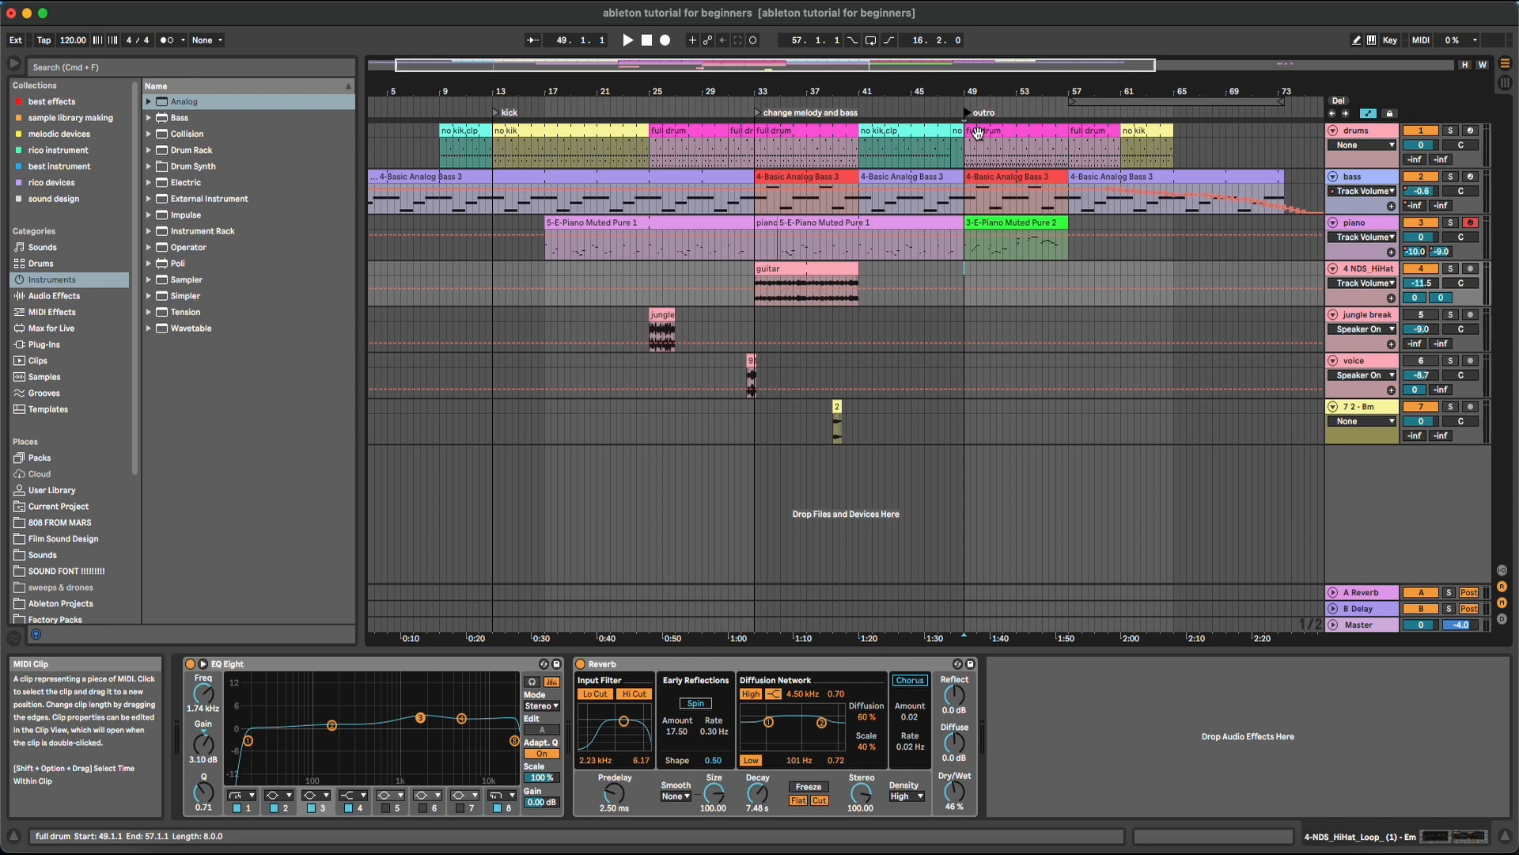
# - Set a locator at bar 61, where the final "no kik" drum clip starts, and rename it "fade out volume"
pyautogui.click(1173, 251)
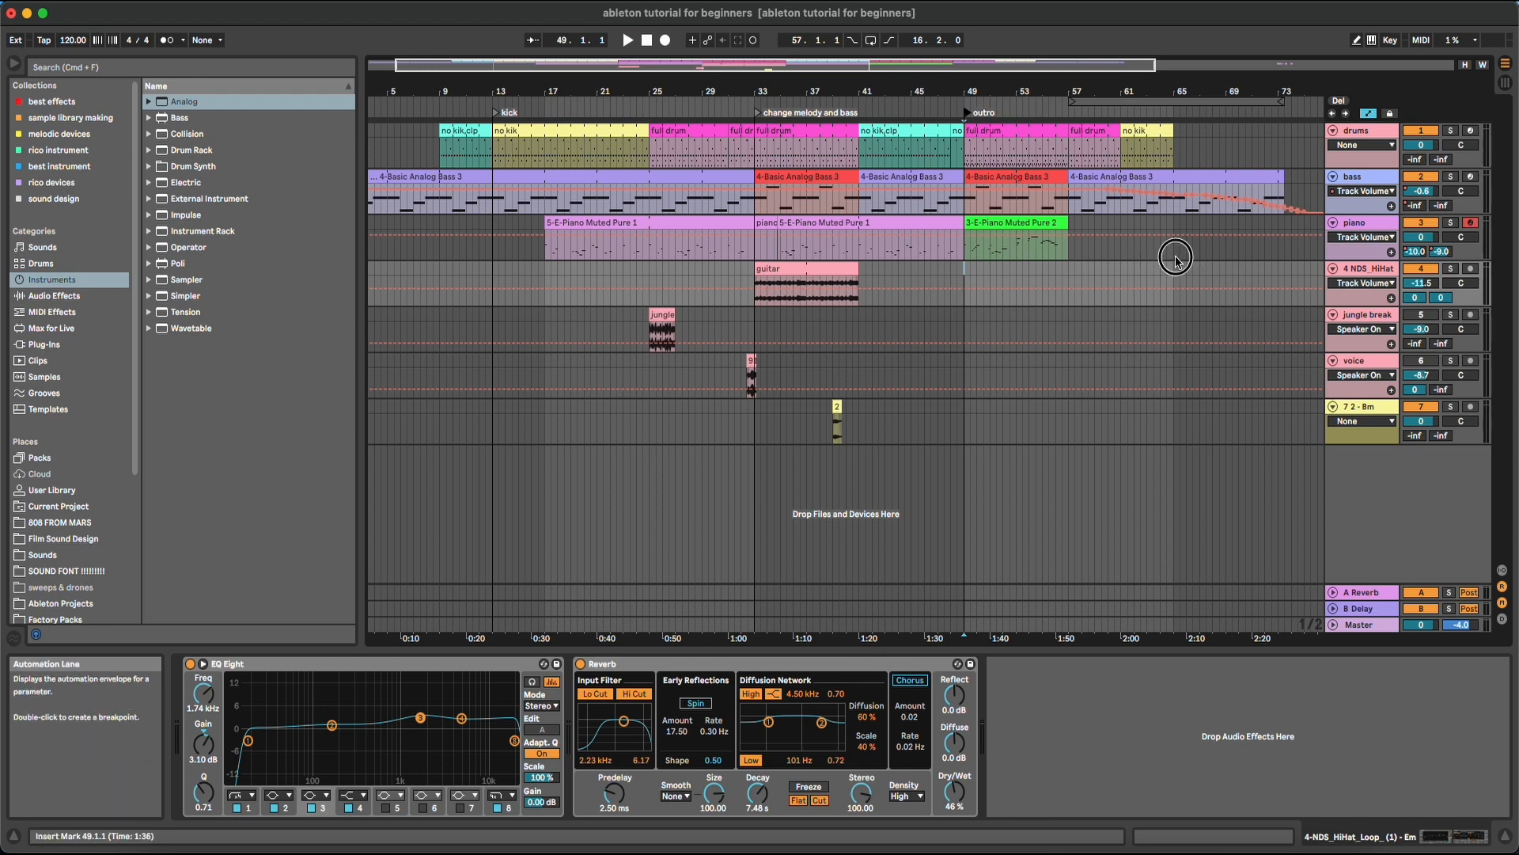
pyautogui.click(1123, 253)
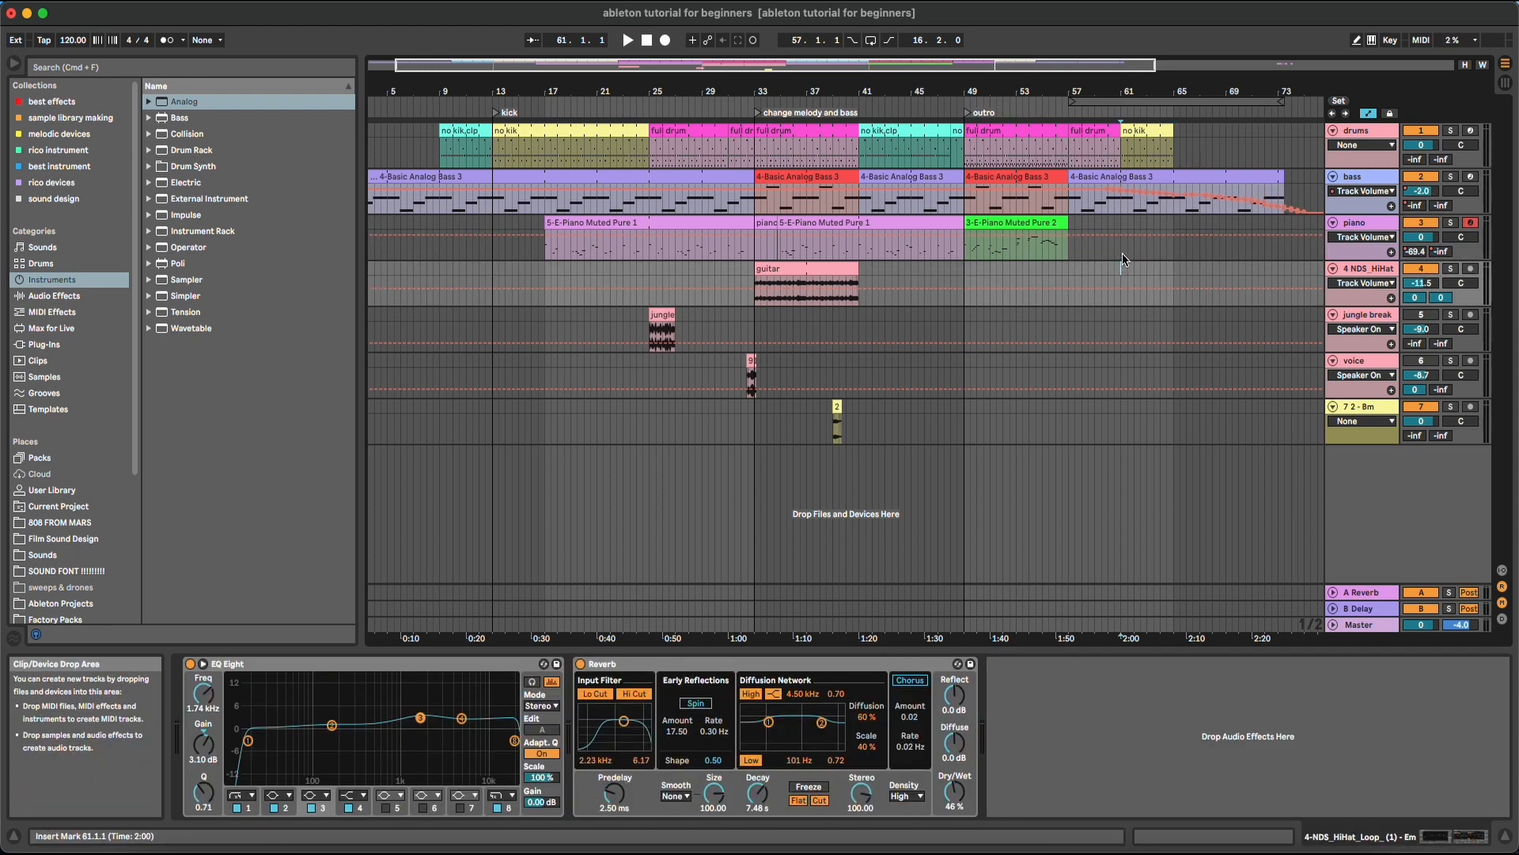
pyautogui.click(1338, 100)
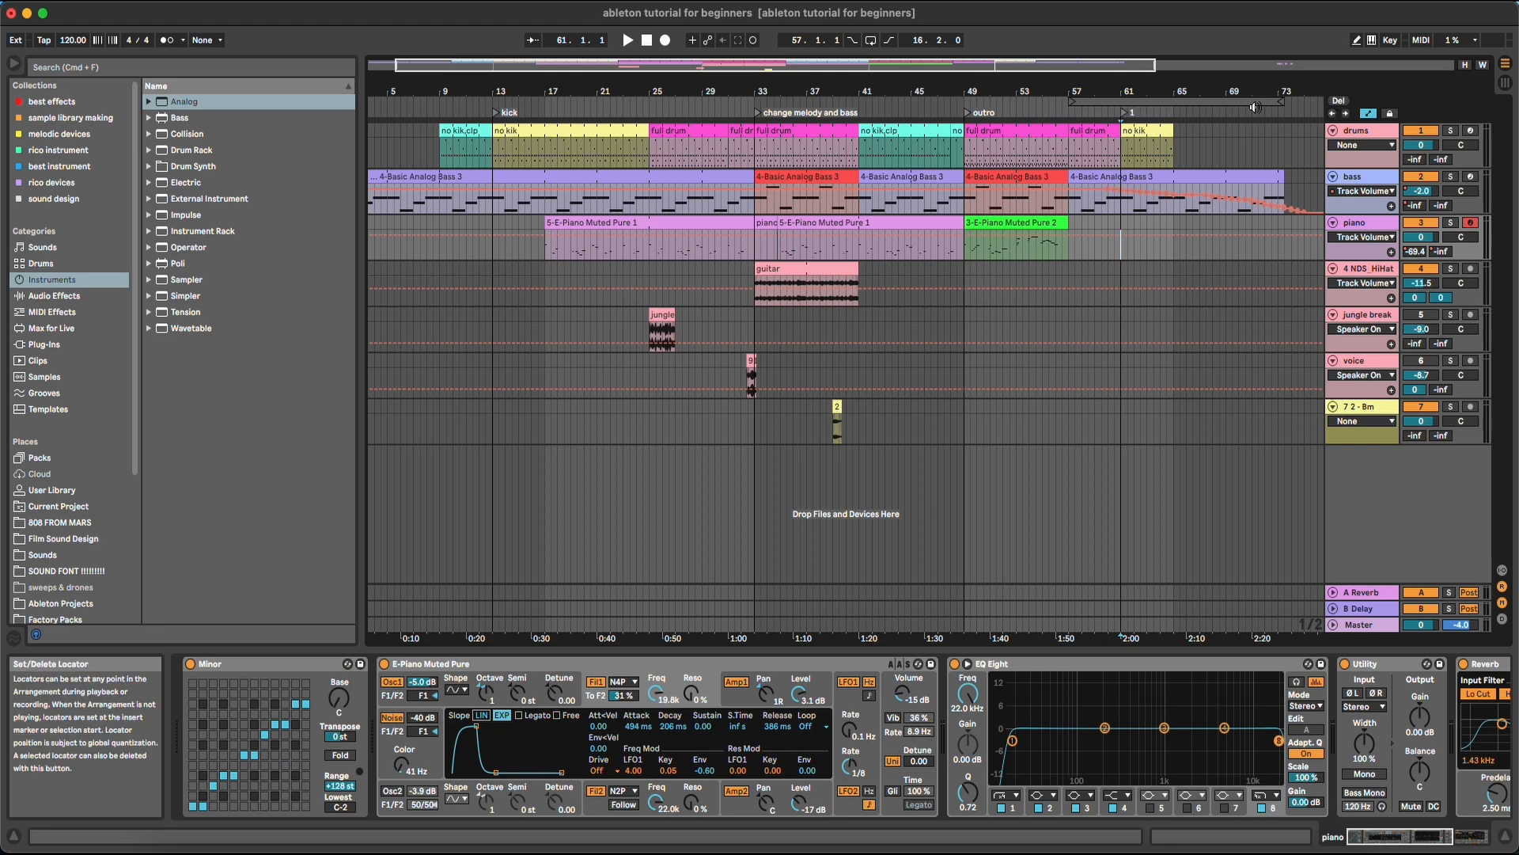
pyautogui.rightClick(1125, 113)
pyautogui.click(1145, 136)
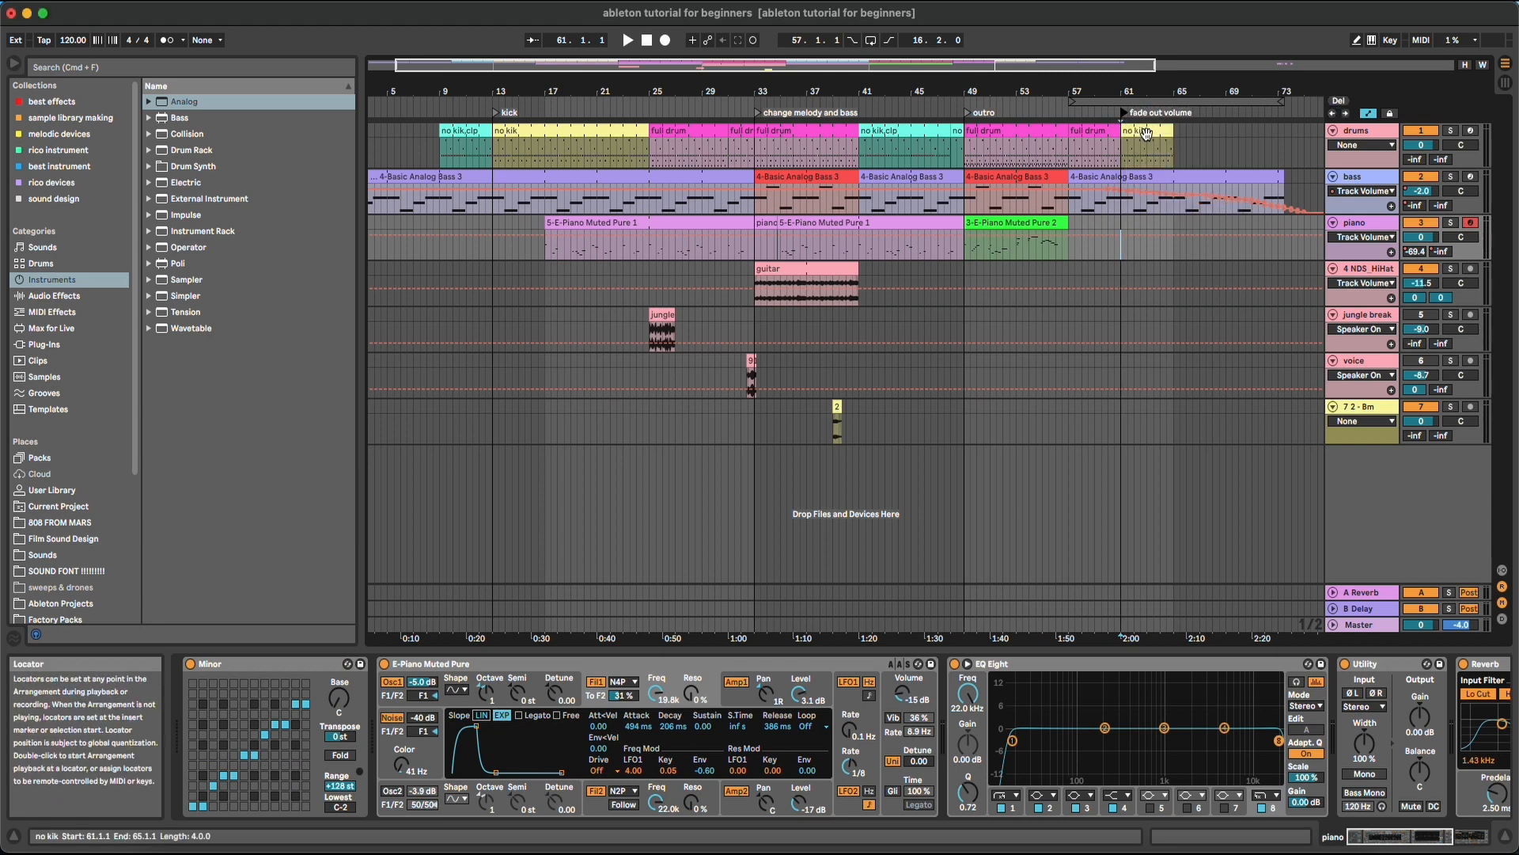
# - Set the global quantization to 1 Bar and start playback from the "kick" locator
pyautogui.click(206, 40)
pyautogui.click(203, 113)
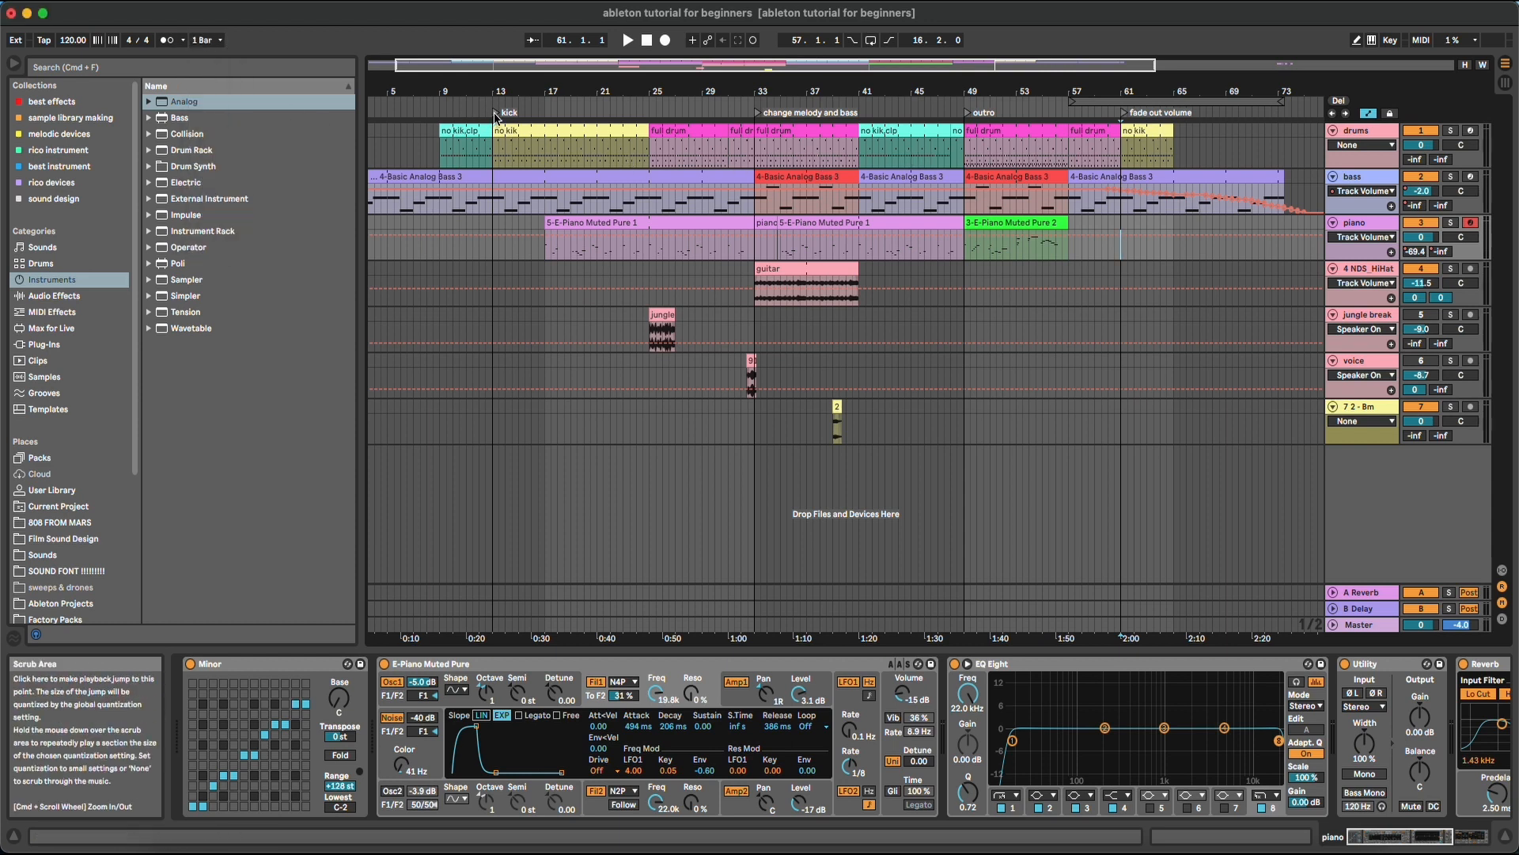
pyautogui.click(496, 115)
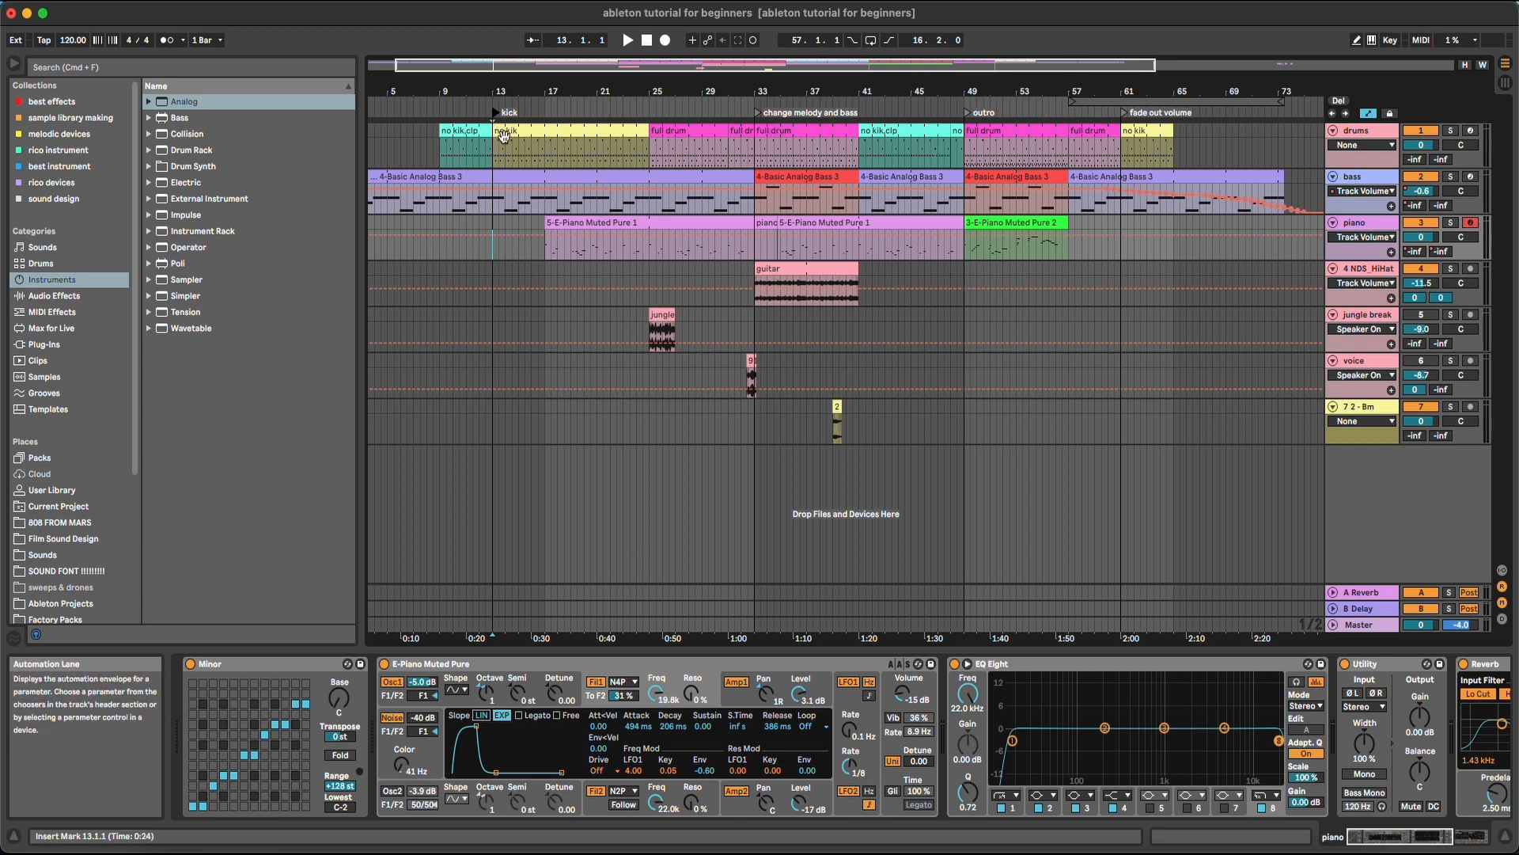
pyautogui.press('space')
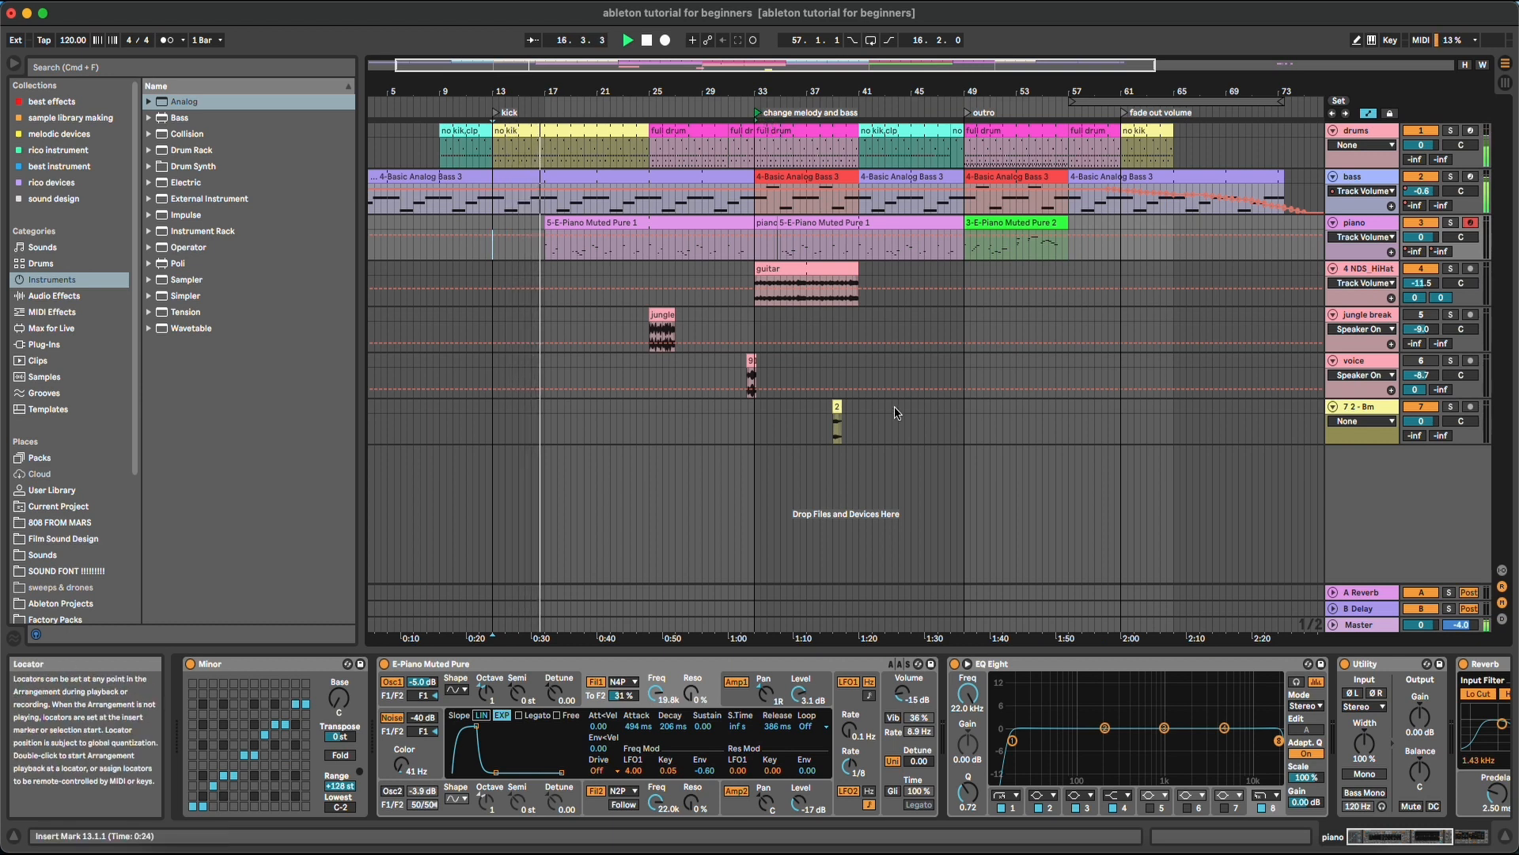
# - During playback, jump between the "outro", "kick", "change melody and bass" and "fade out volume" locators, and try the next and previous locator controls
pyautogui.click(970, 114)
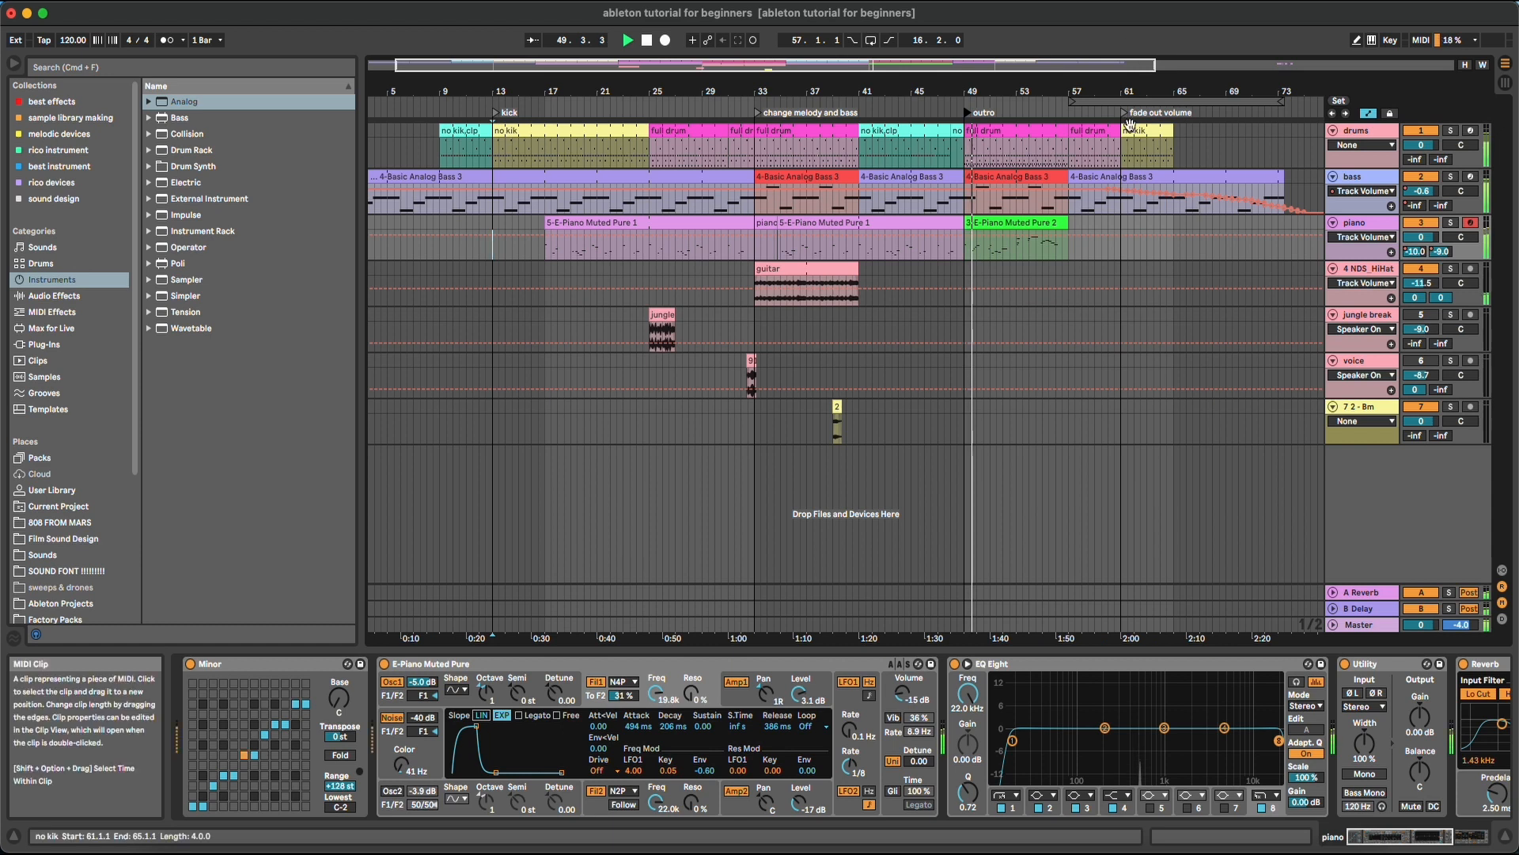
pyautogui.click(496, 114)
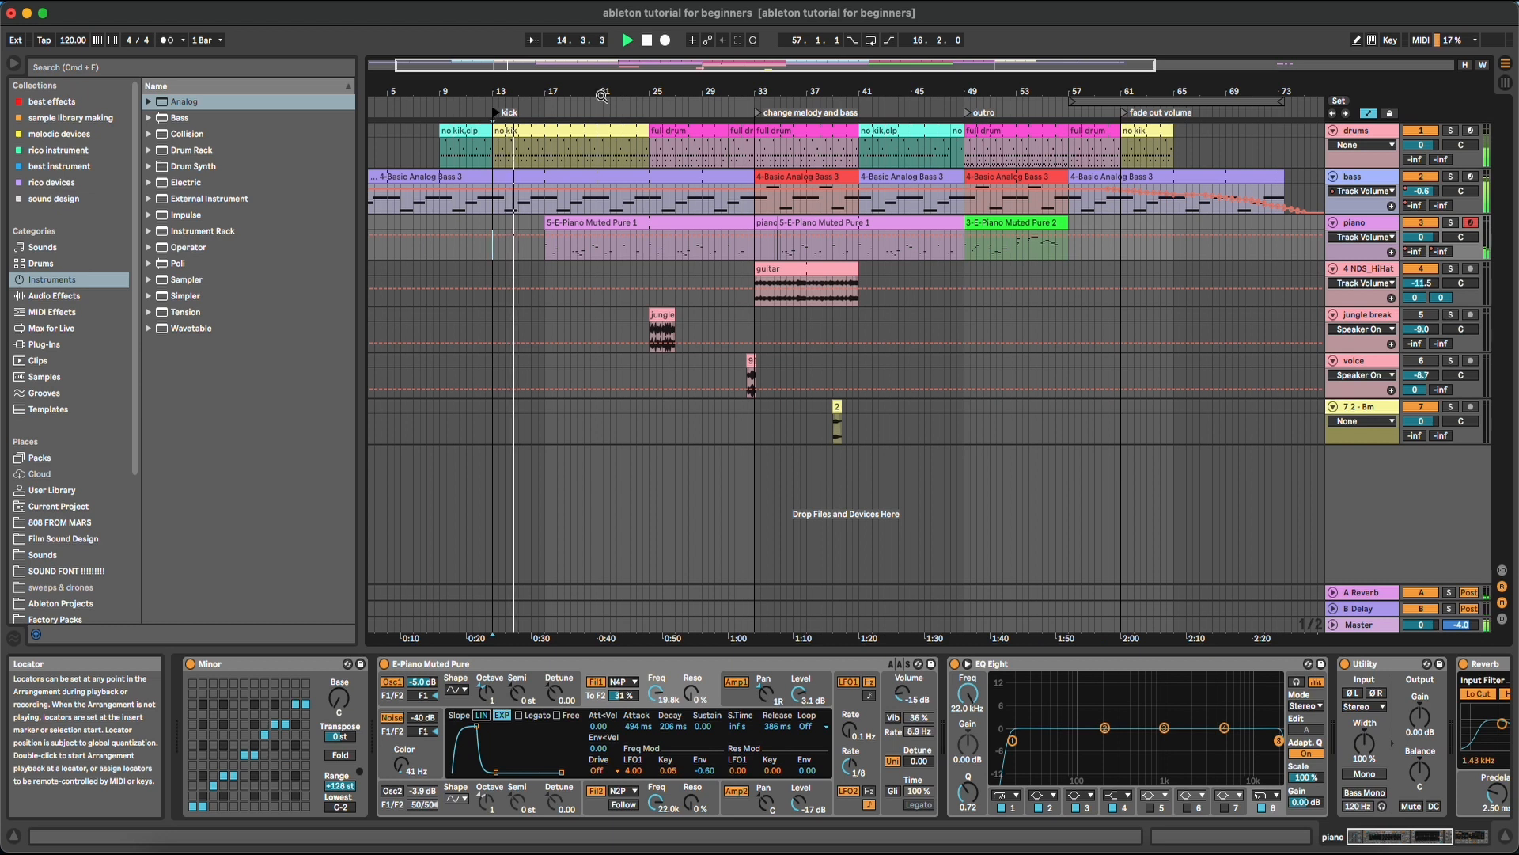
pyautogui.click(763, 114)
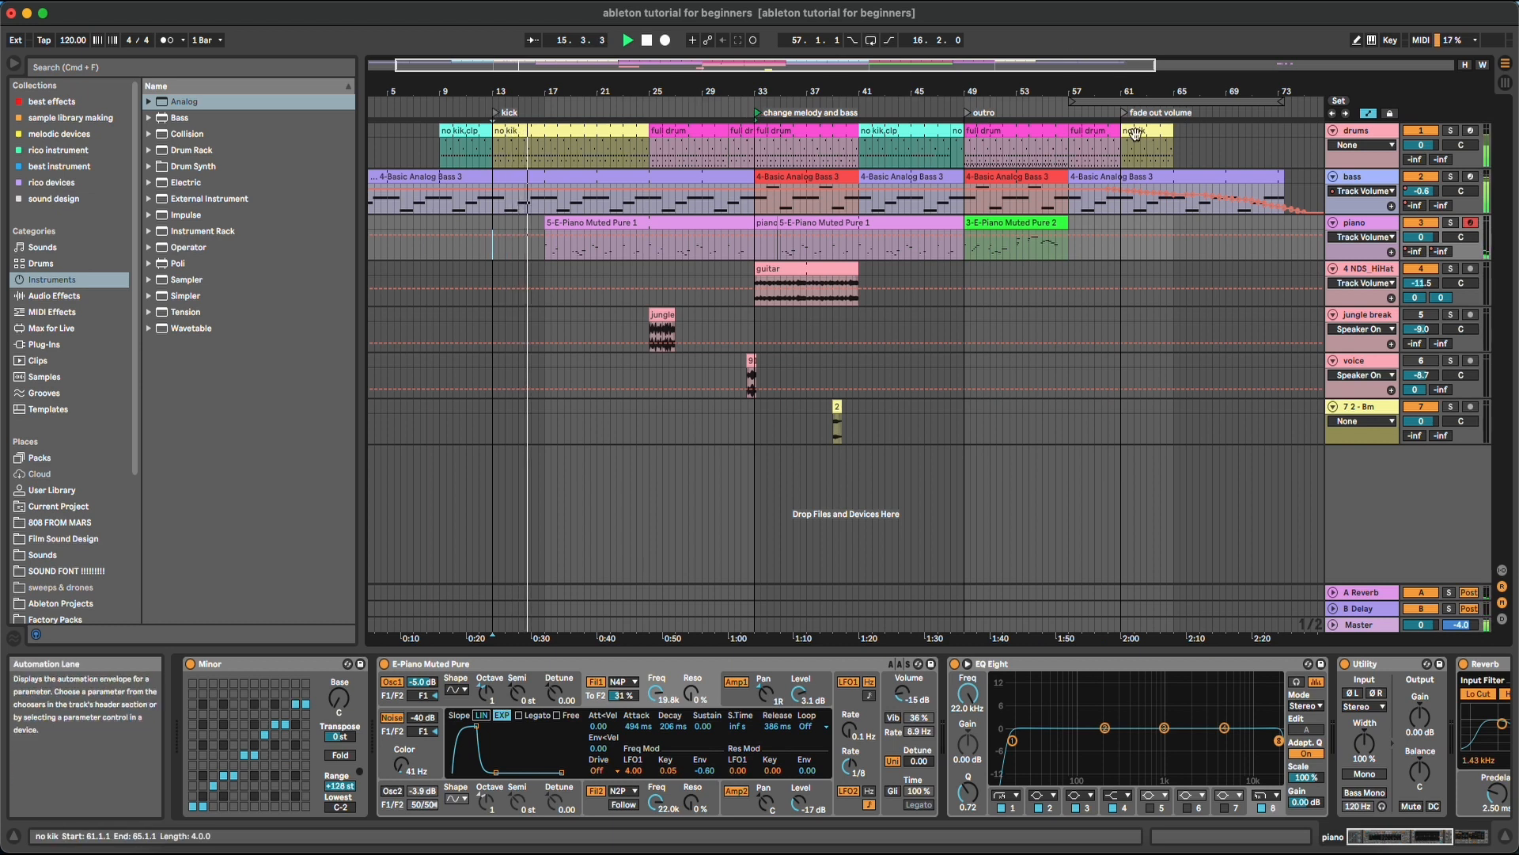
pyautogui.click(1124, 115)
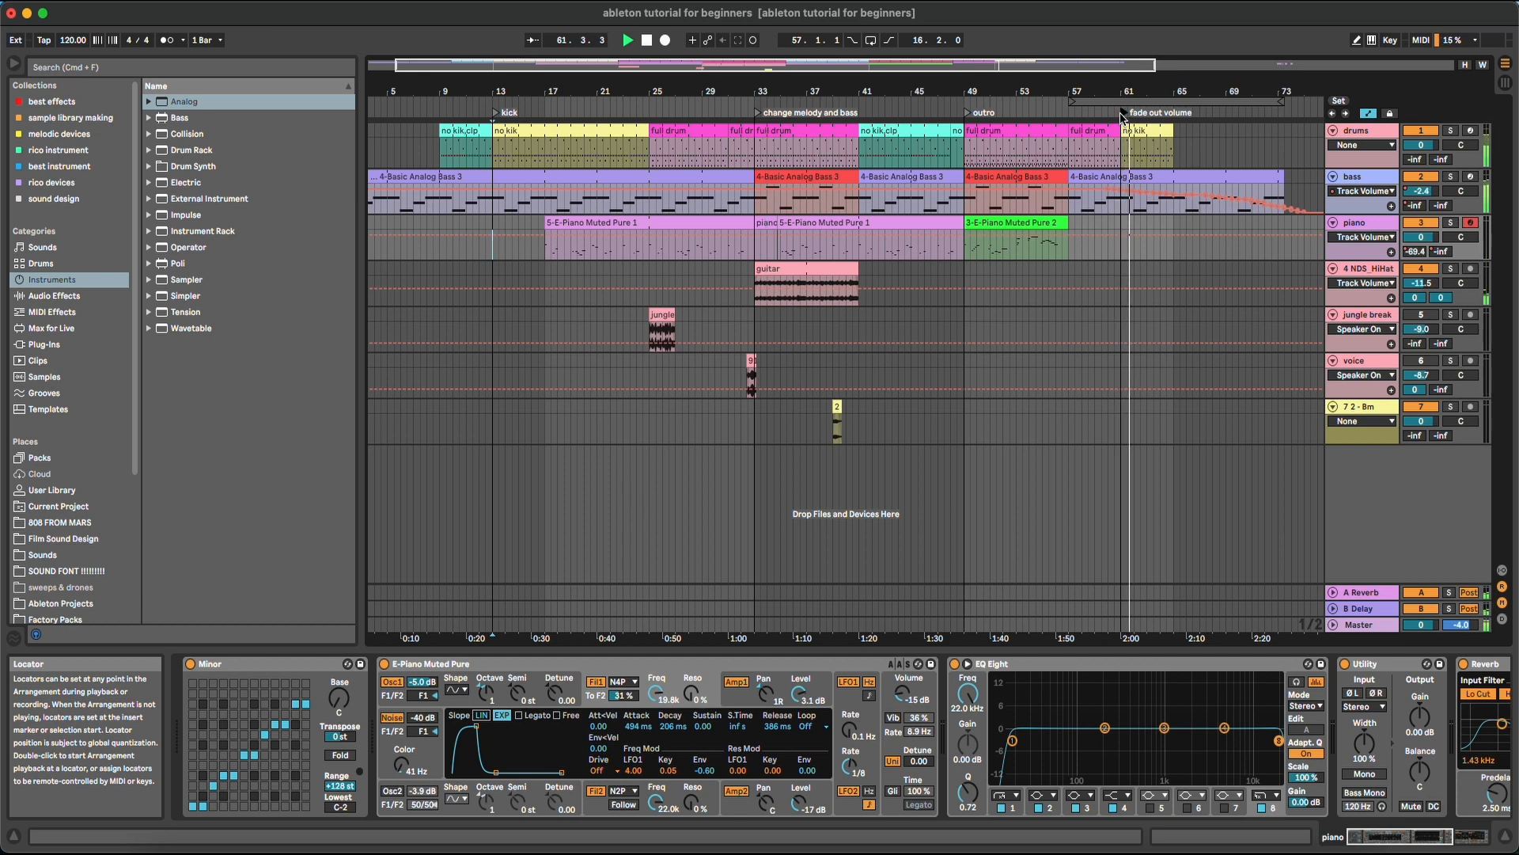
pyautogui.click(1343, 117)
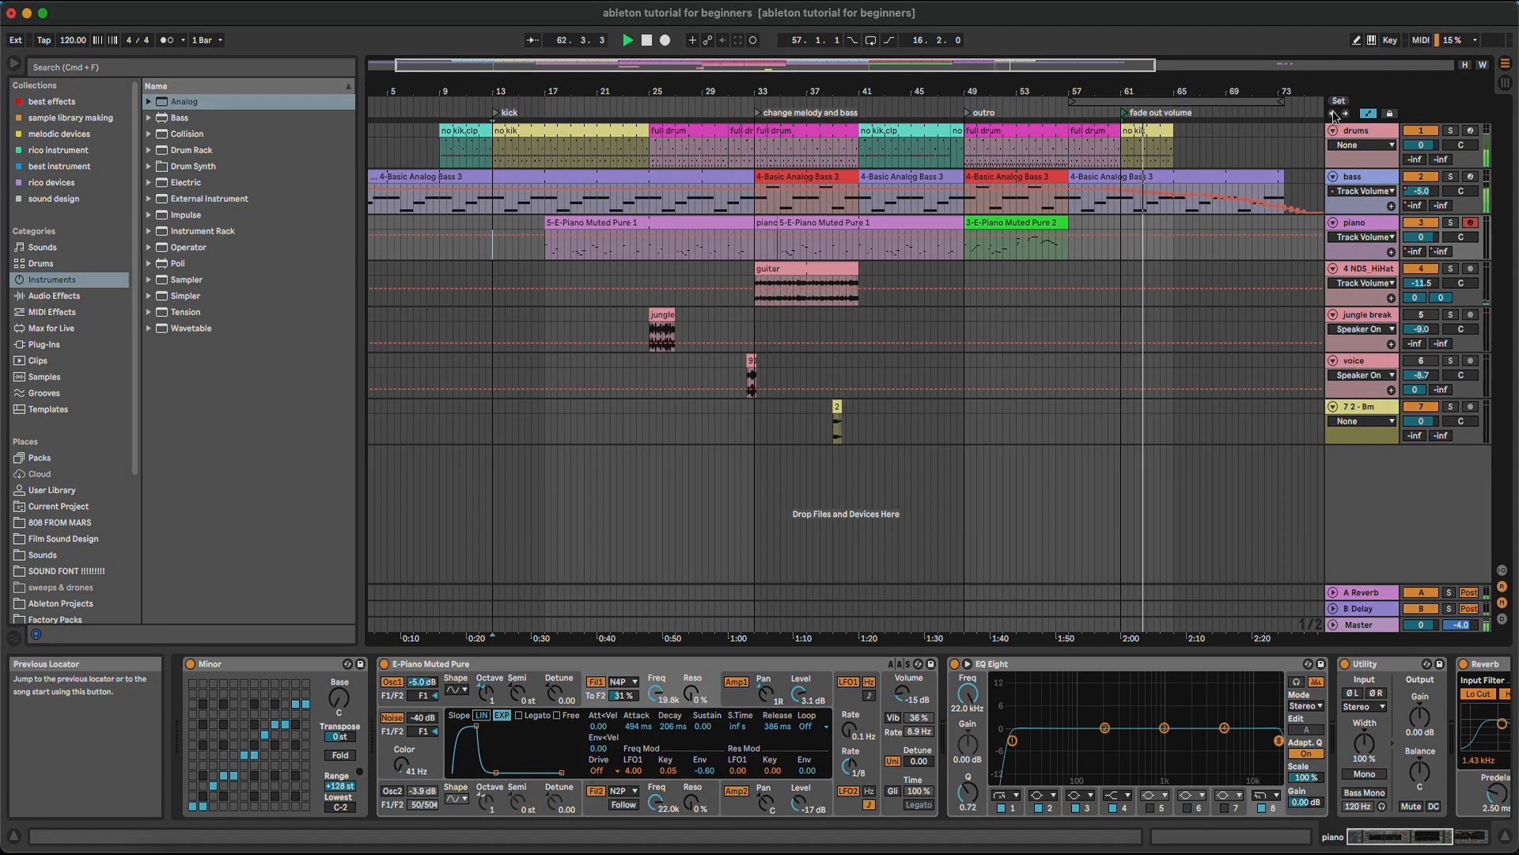
pyautogui.click(1340, 116)
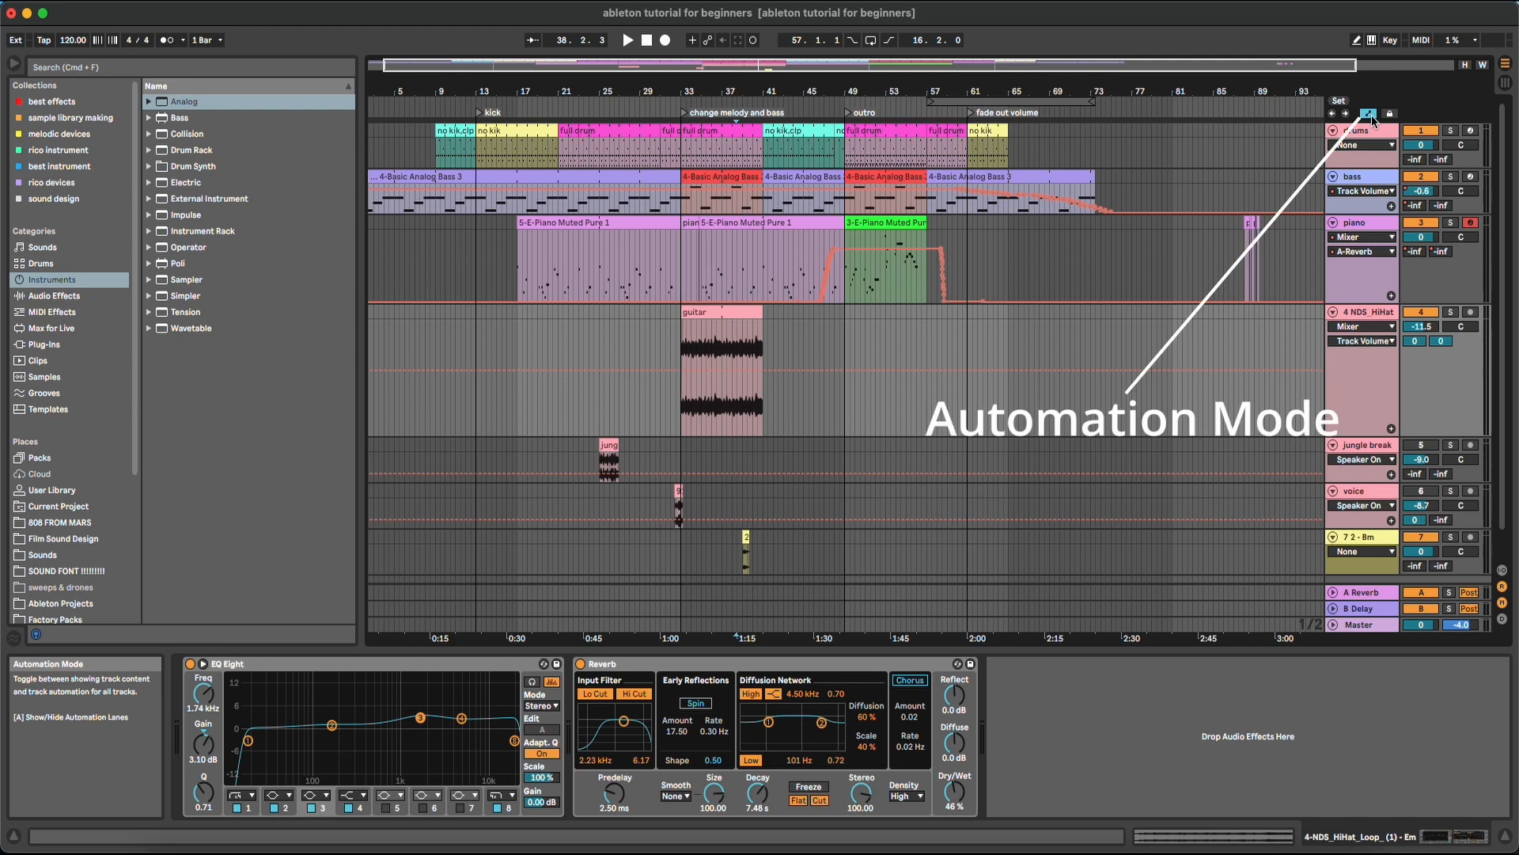
# - Switch automation mode off and on for all tracks, leave it off, and play the arrangement with the lanes hidden
pyautogui.click(1370, 115)
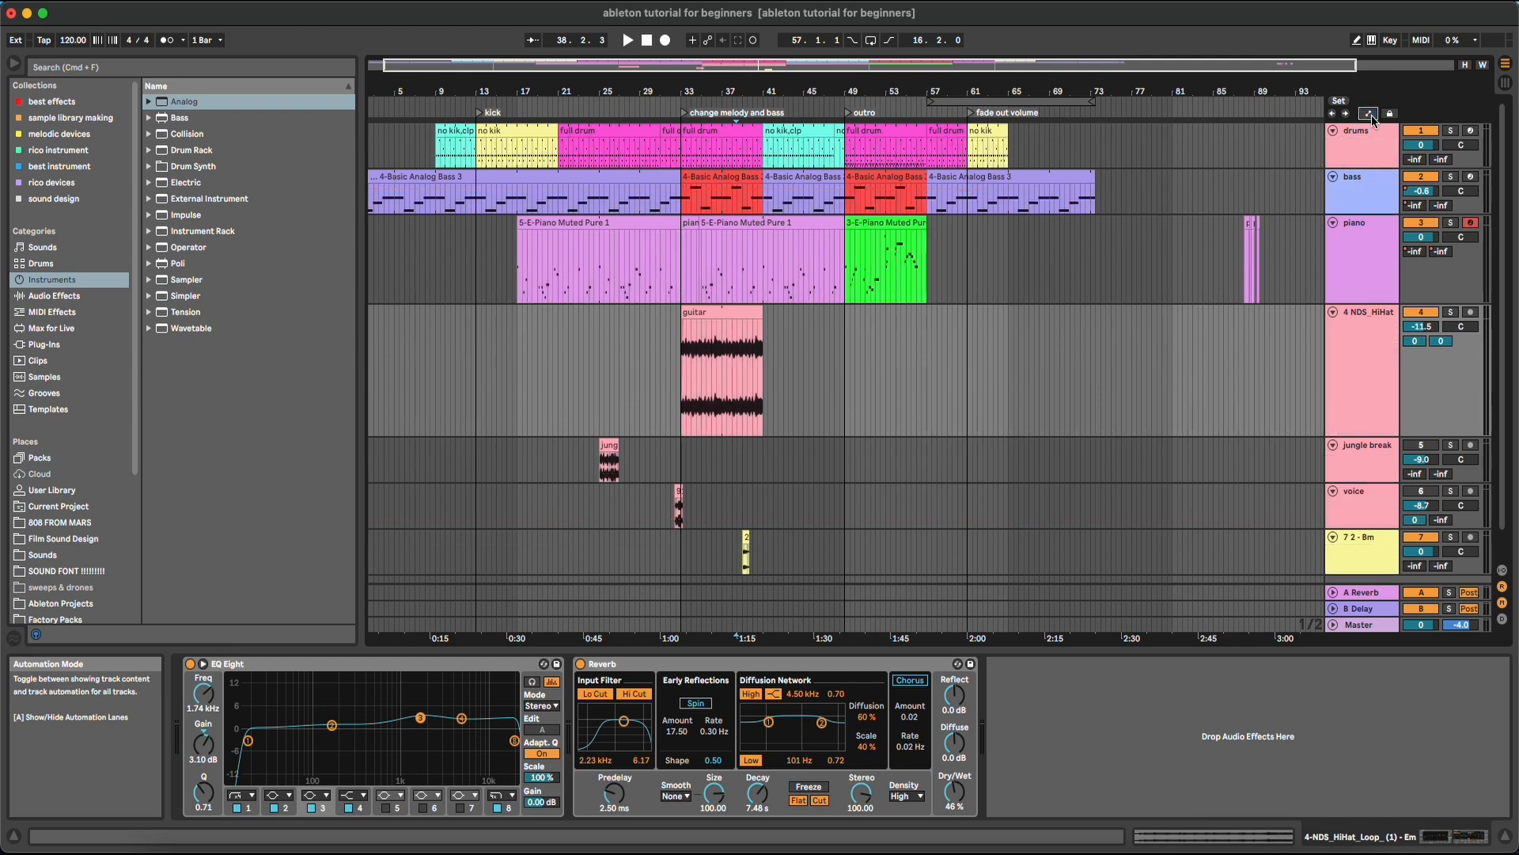
pyautogui.click(1370, 116)
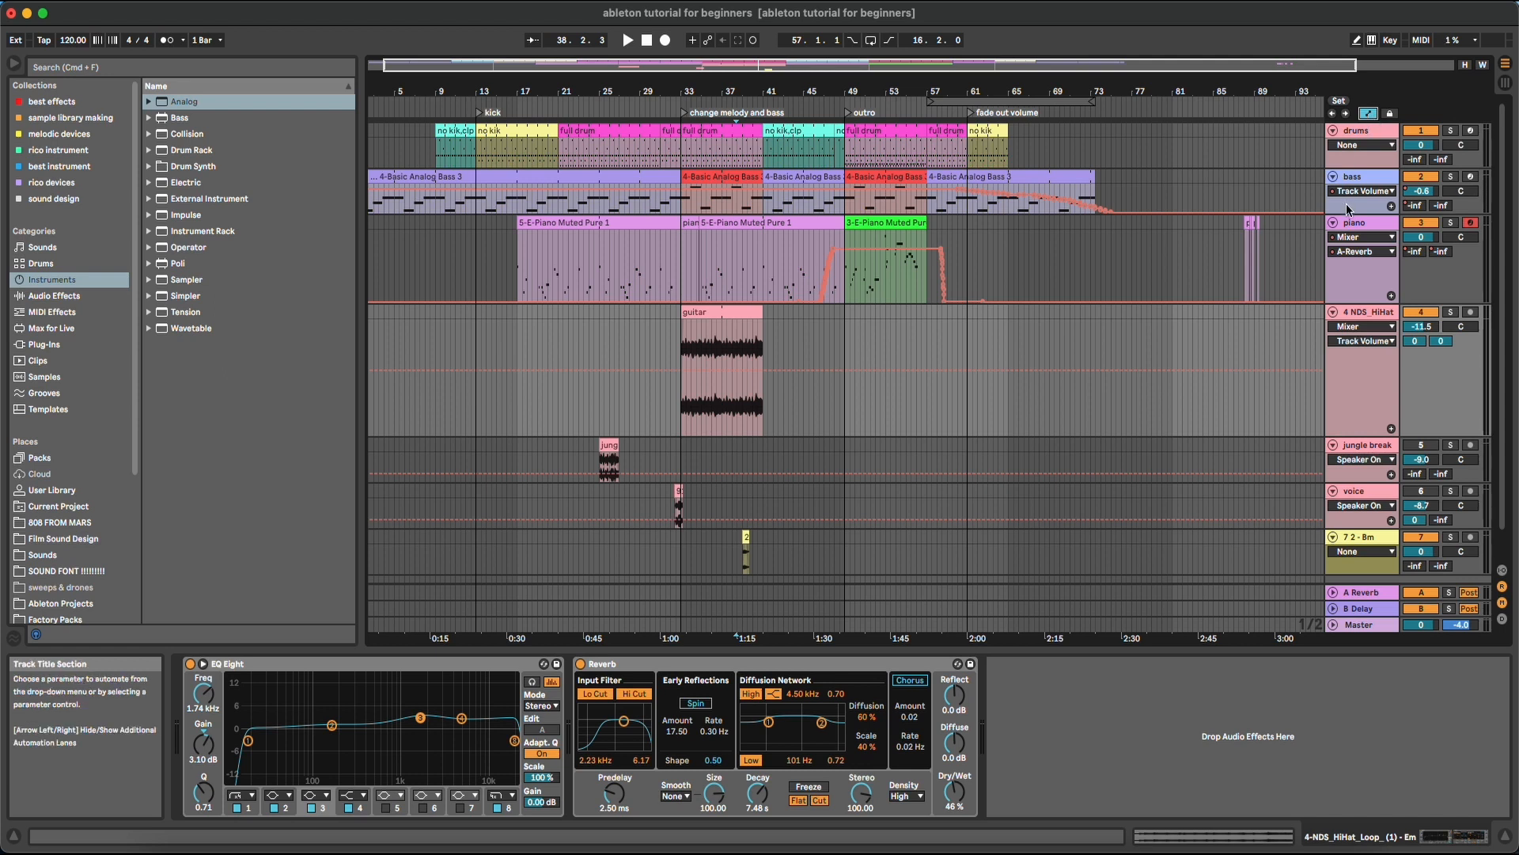
pyautogui.click(1370, 115)
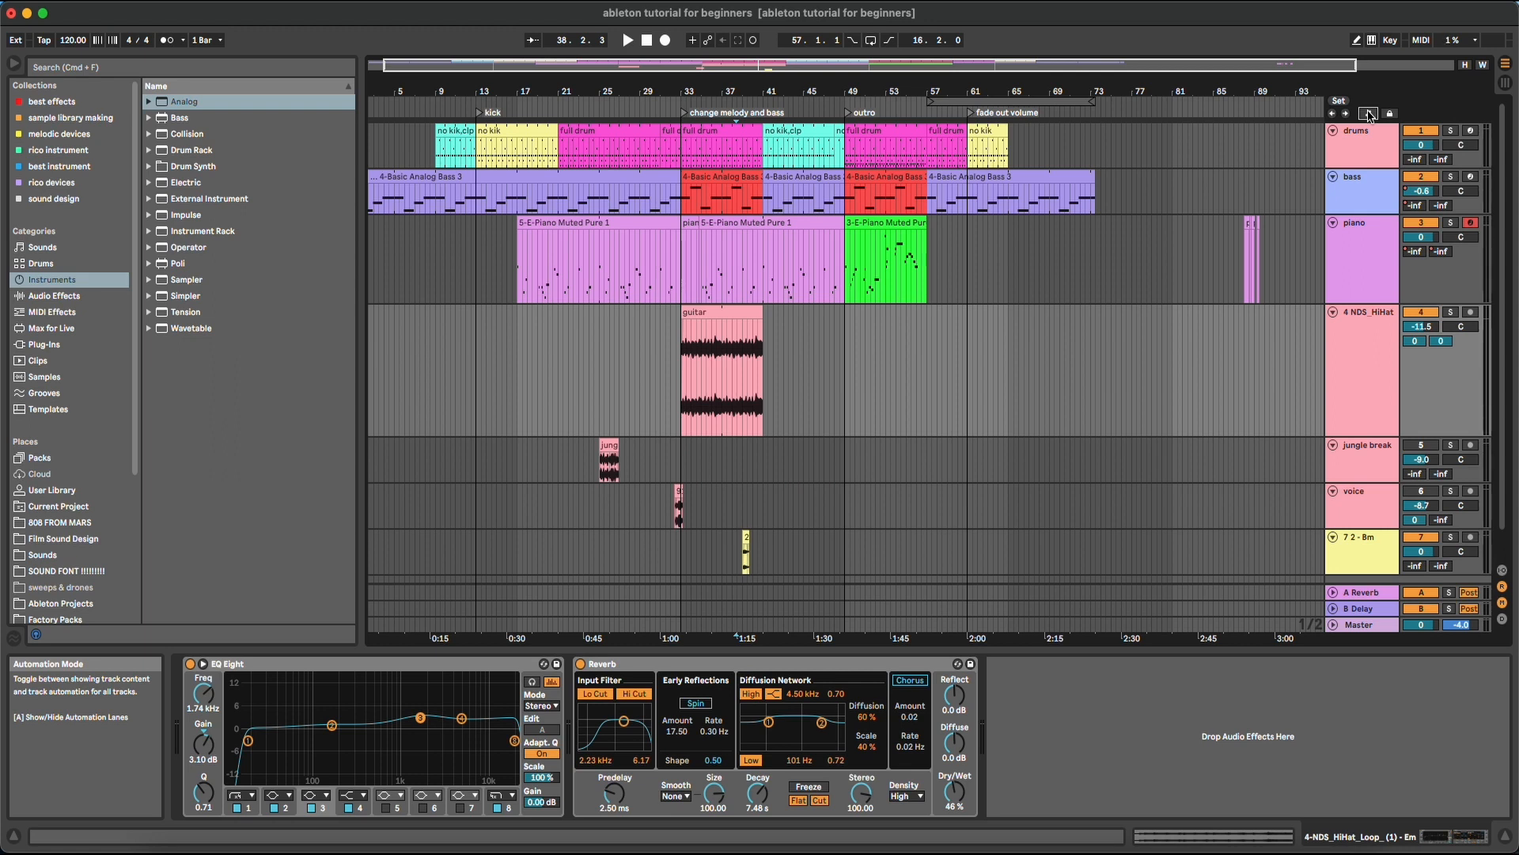
pyautogui.press('space')
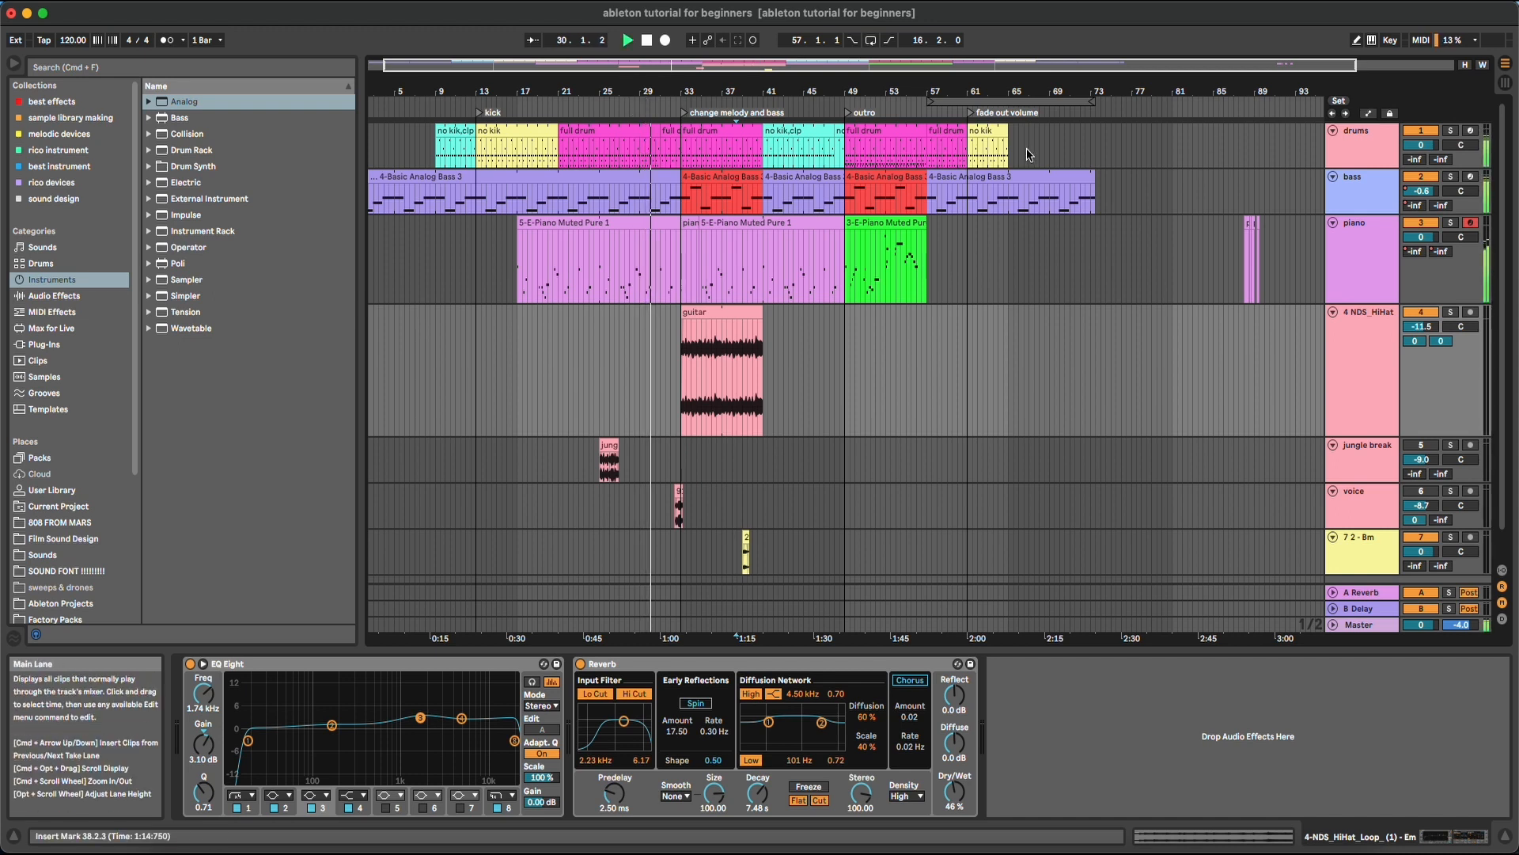
pyautogui.press('space')
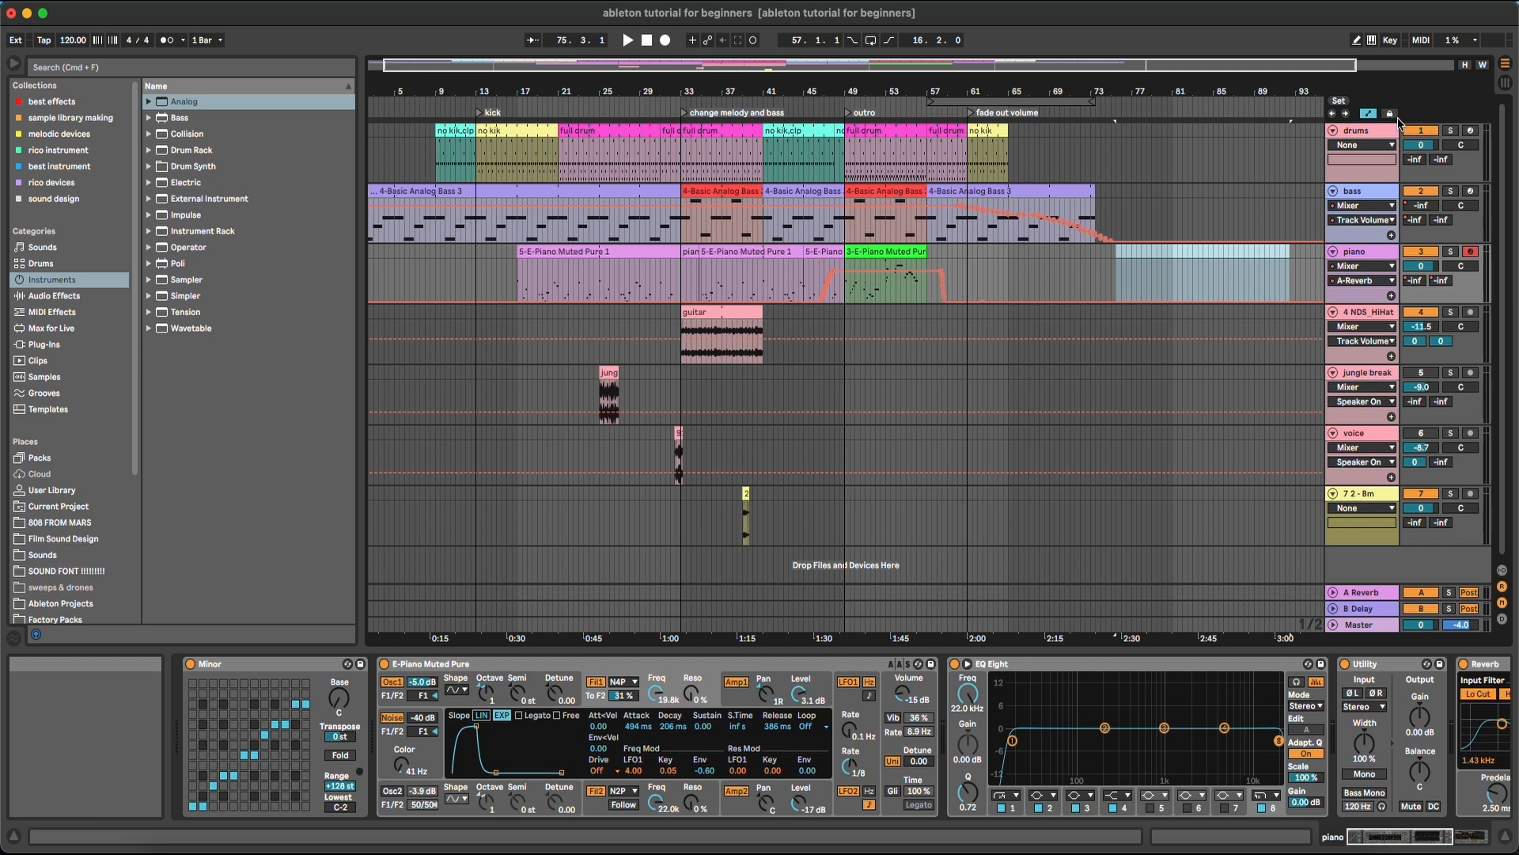
# - Copy the piano track section from bar 45 to bar 62 with its automation to bar 73, and undo the paste
pyautogui.click(987, 259)
pyautogui.moveTo(987, 258); pyautogui.dragTo(804, 255)
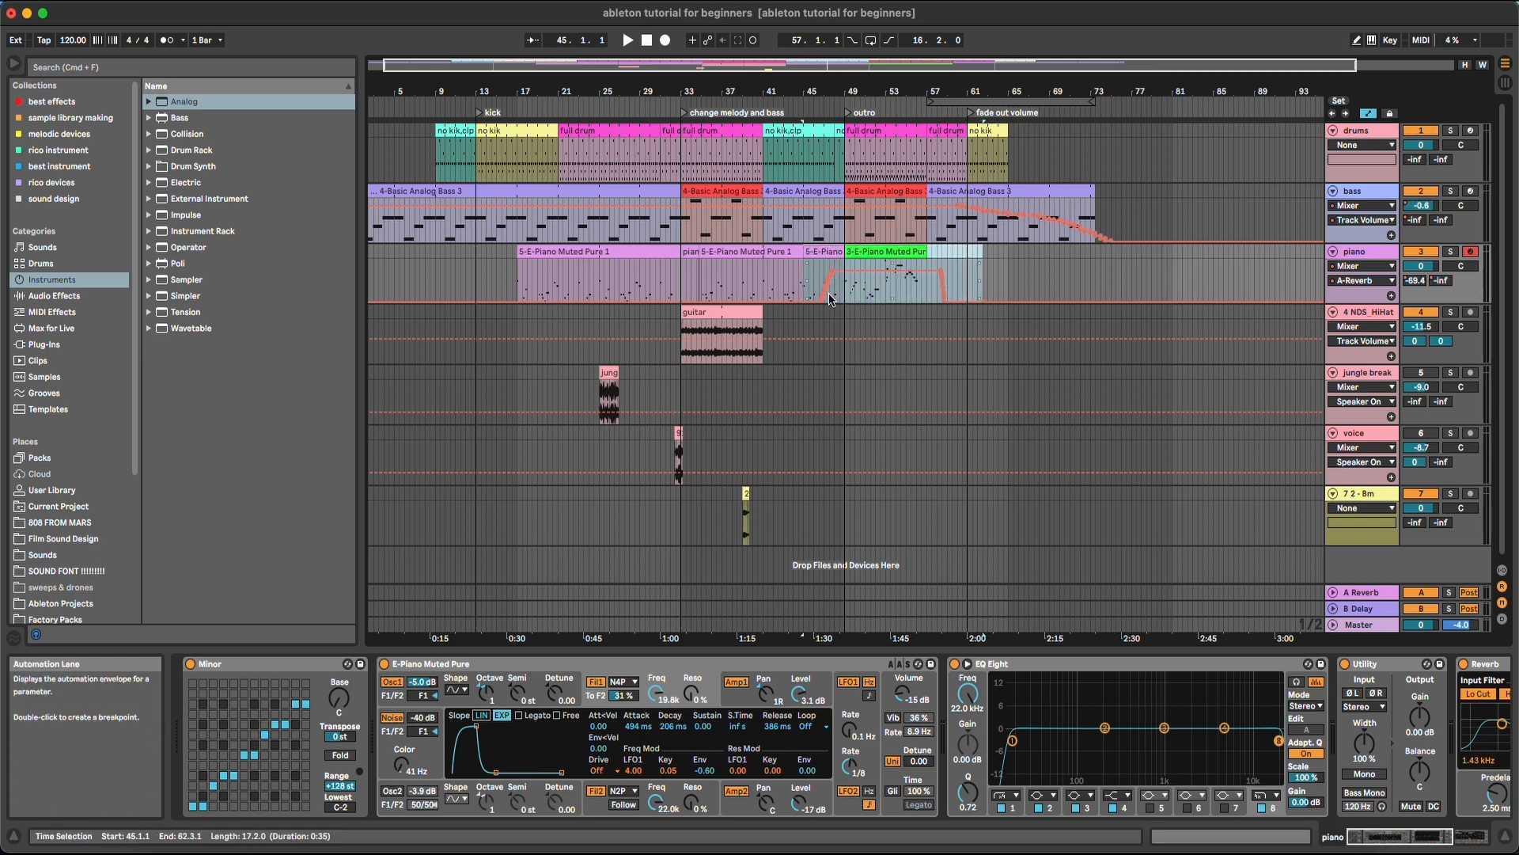
pyautogui.click(1080, 270)
pyautogui.click(1089, 264)
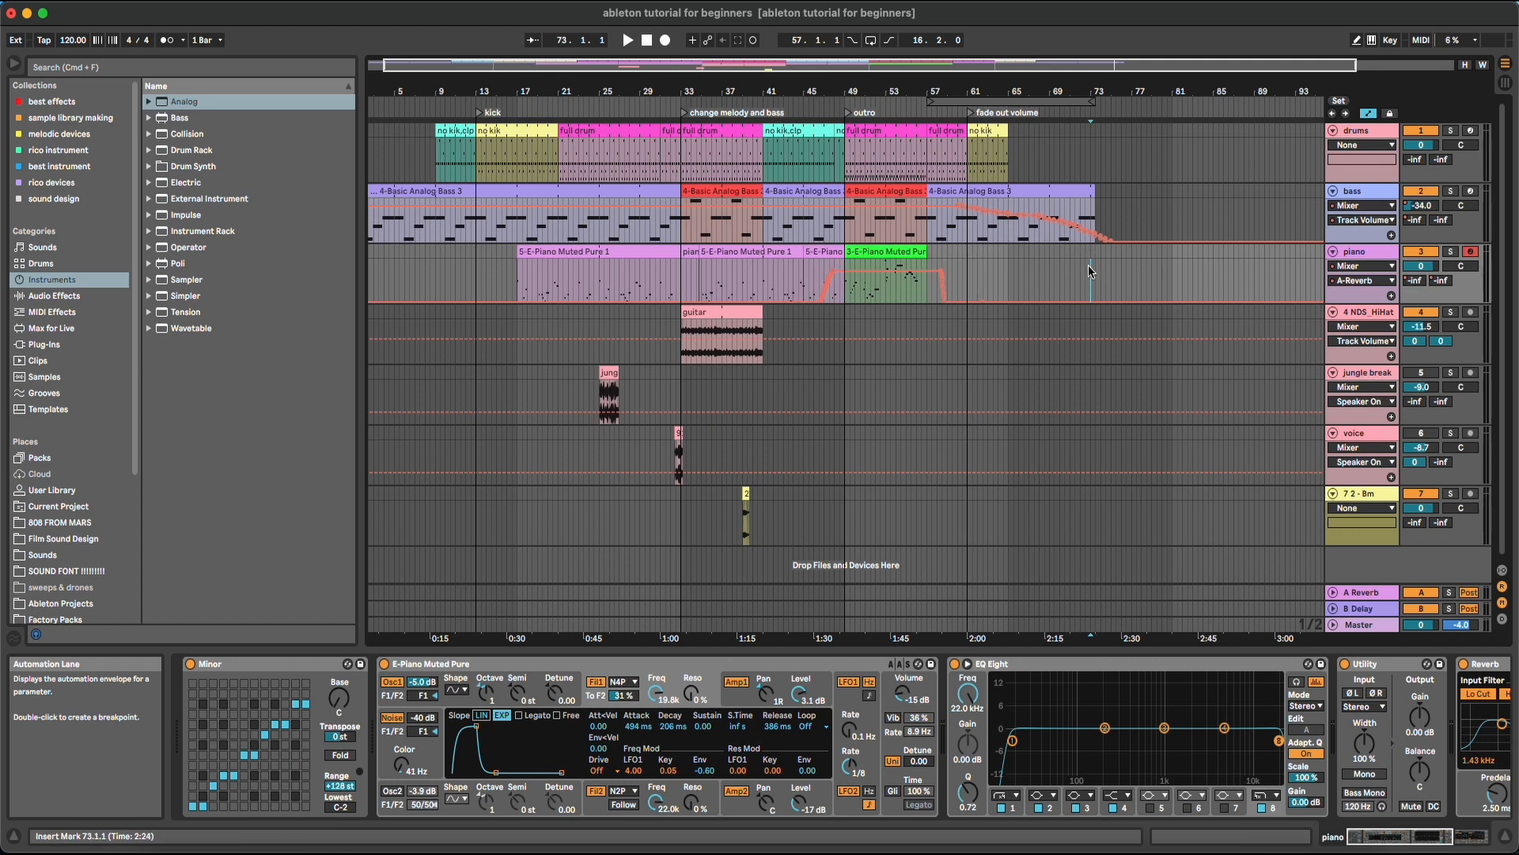
pyautogui.press('super+v')
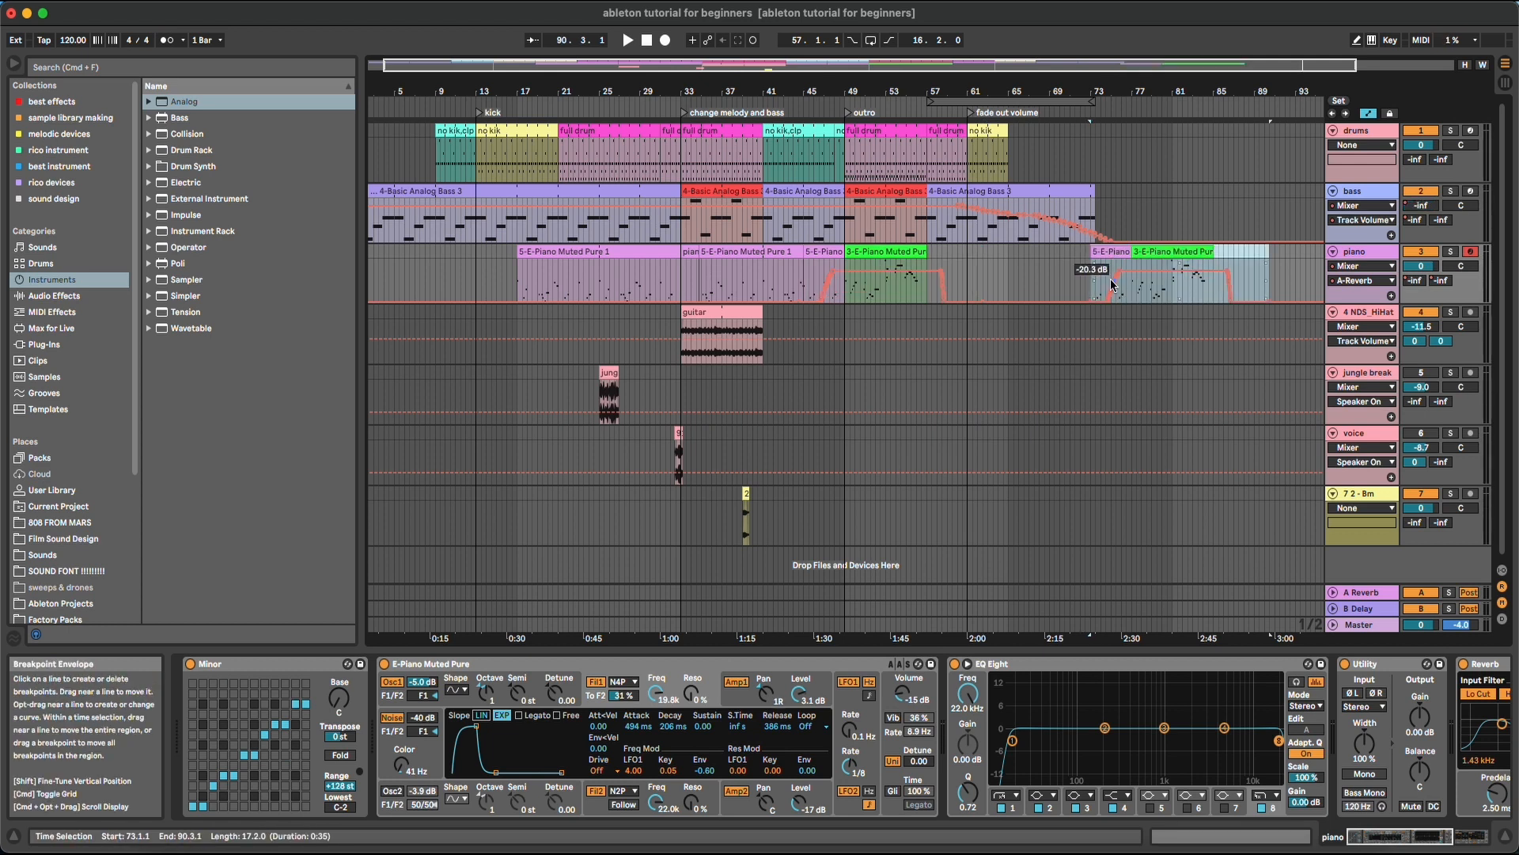
pyautogui.press('super+z')
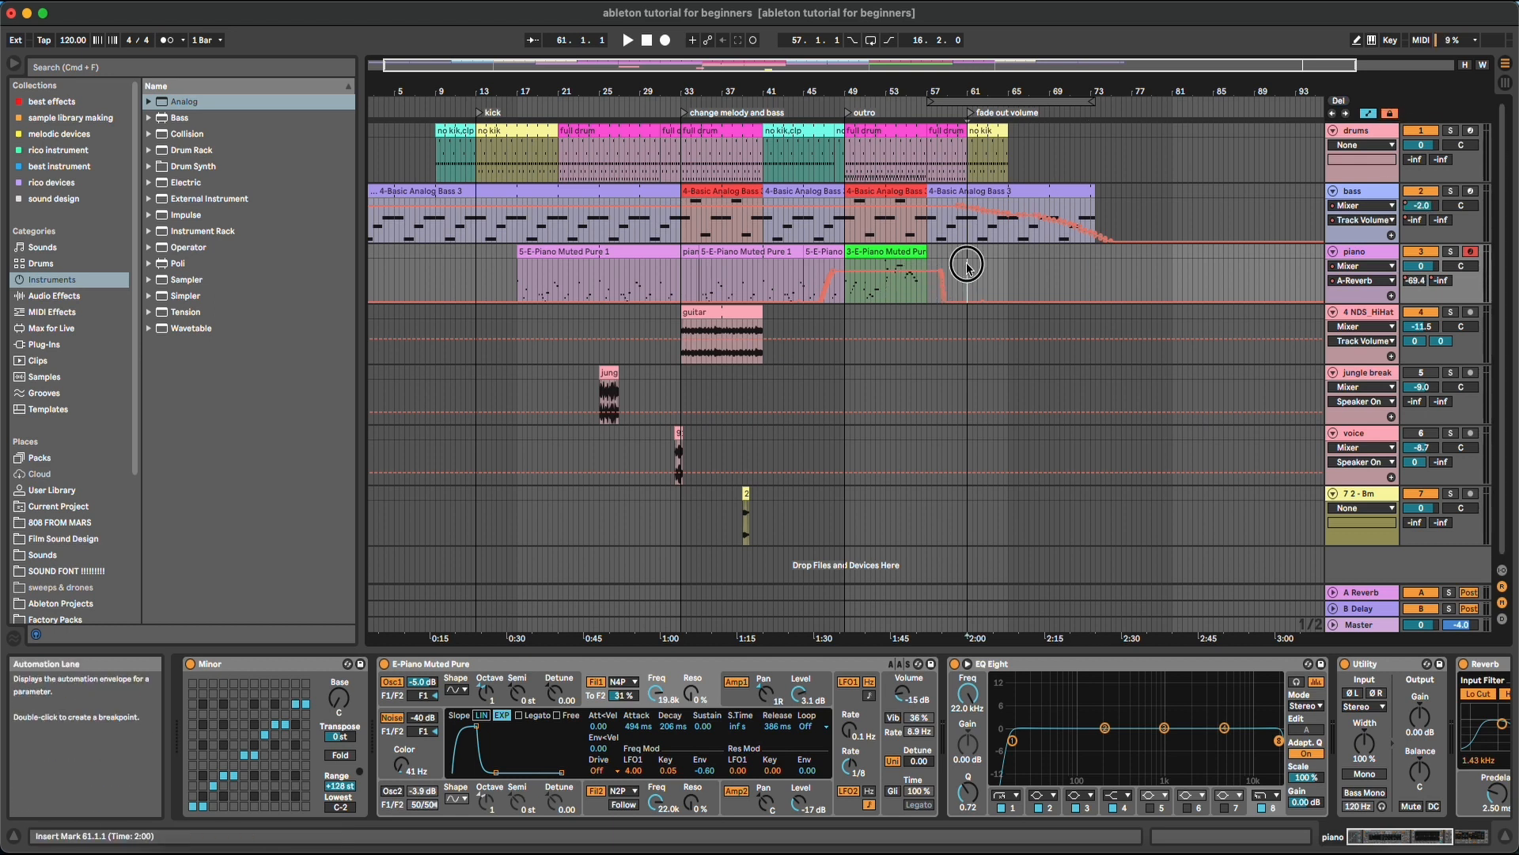
# - With the automation envelopes locked, copy the piano track section from bar 45 to bar 61 to bar 73
pyautogui.moveTo(967, 267); pyautogui.dragTo(804, 247)
pyautogui.click(1091, 259)
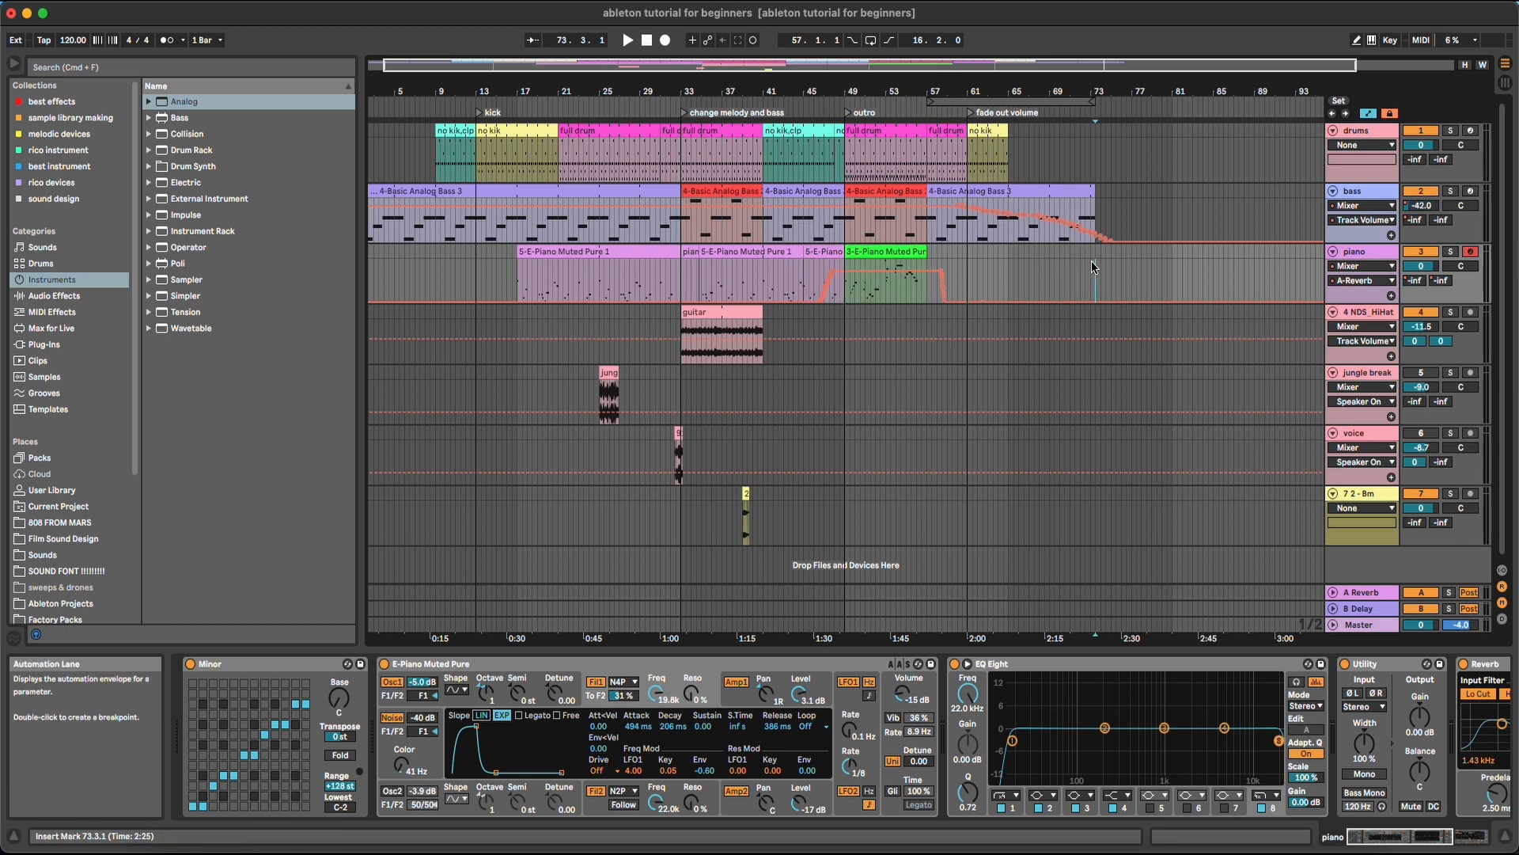
pyautogui.press('super+v')
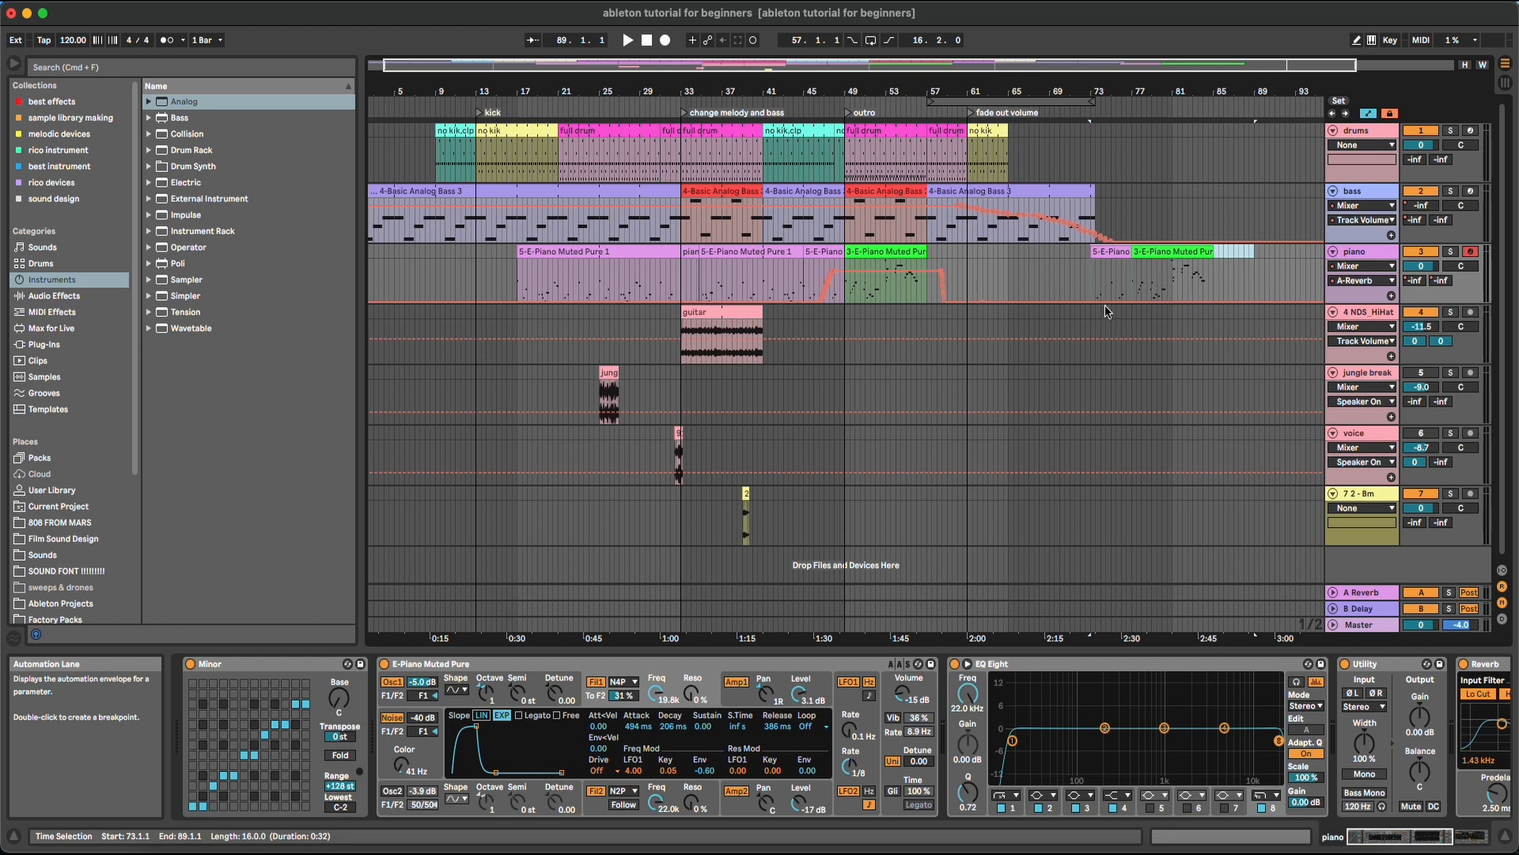
pyautogui.click(1078, 281)
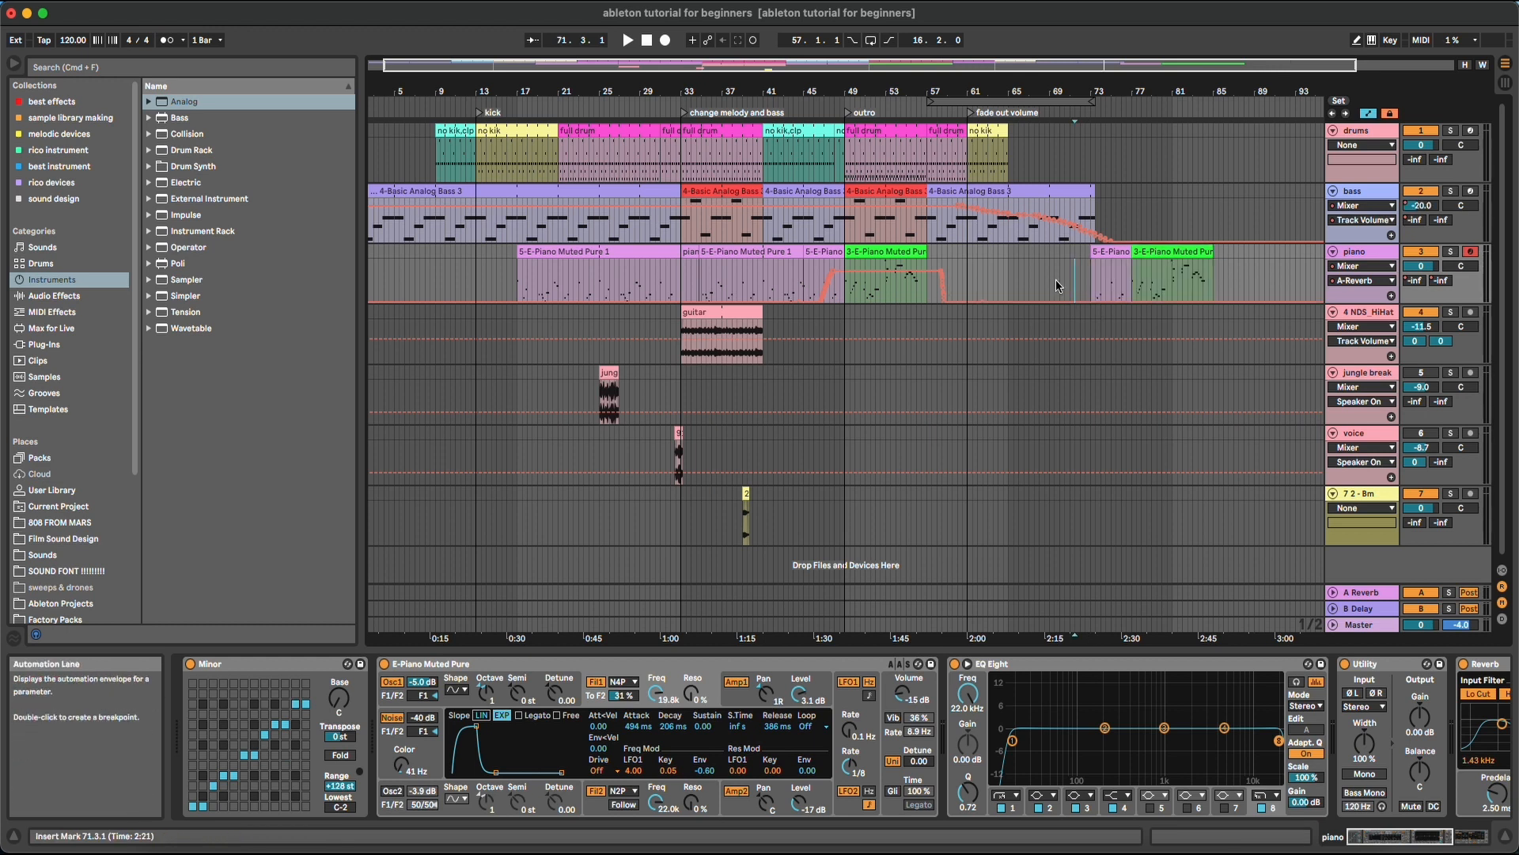
# - With the envelopes locked, copy the last bass clip from bar 57 to bar 87, and undo the copy
pyautogui.moveTo(1059, 289); pyautogui.dragTo(1027, 293)
pyautogui.moveTo(1187, 90); pyautogui.dragTo(1125, 87)
pyautogui.moveTo(1176, 209); pyautogui.dragTo(1314, 206)
pyautogui.click(941, 193)
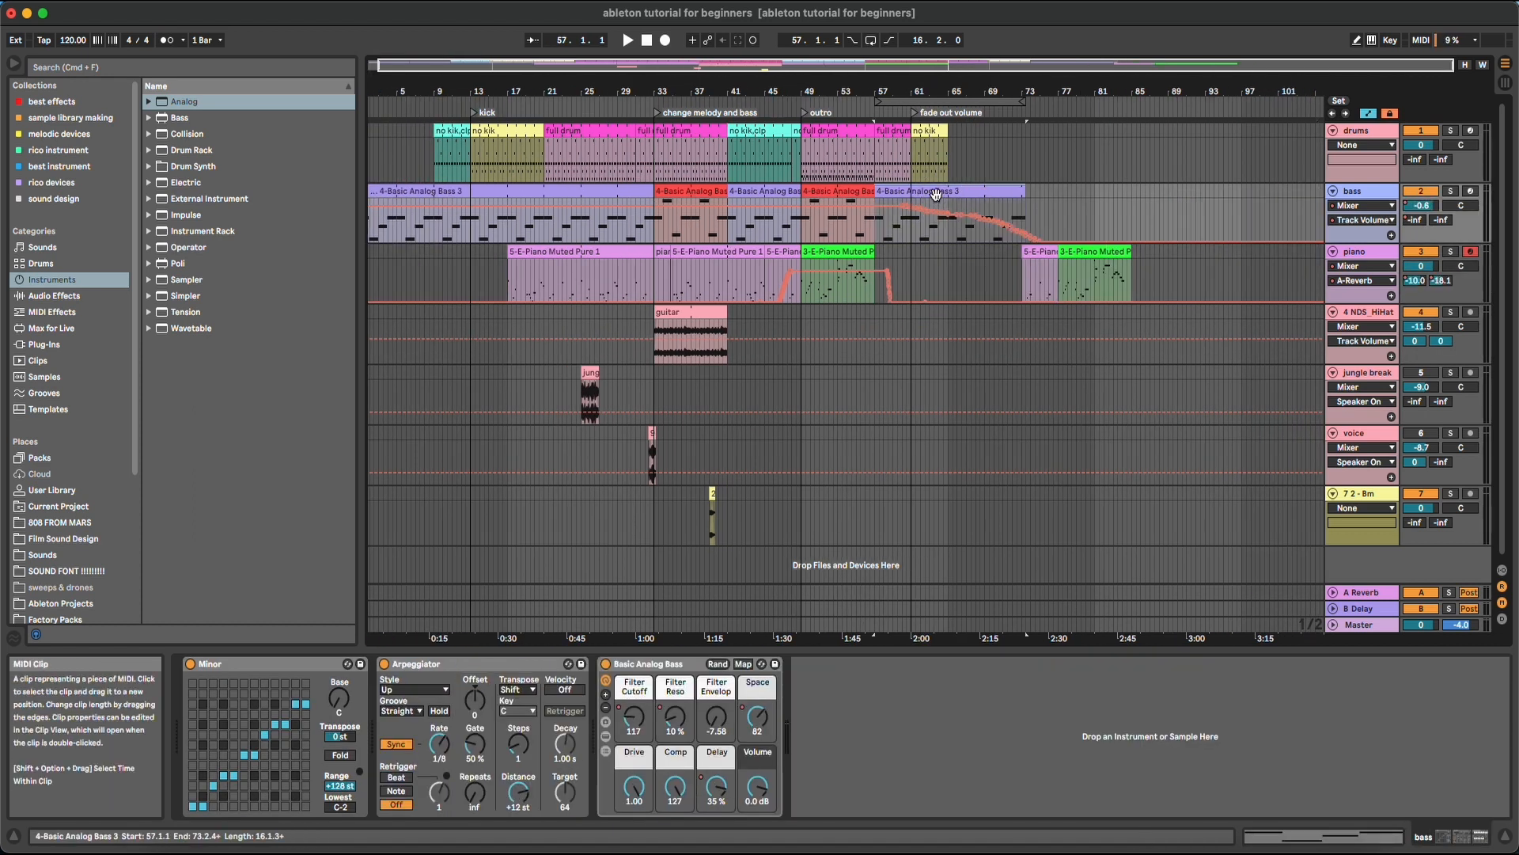
pyautogui.moveTo(935, 194); pyautogui.dragTo(1211, 201)
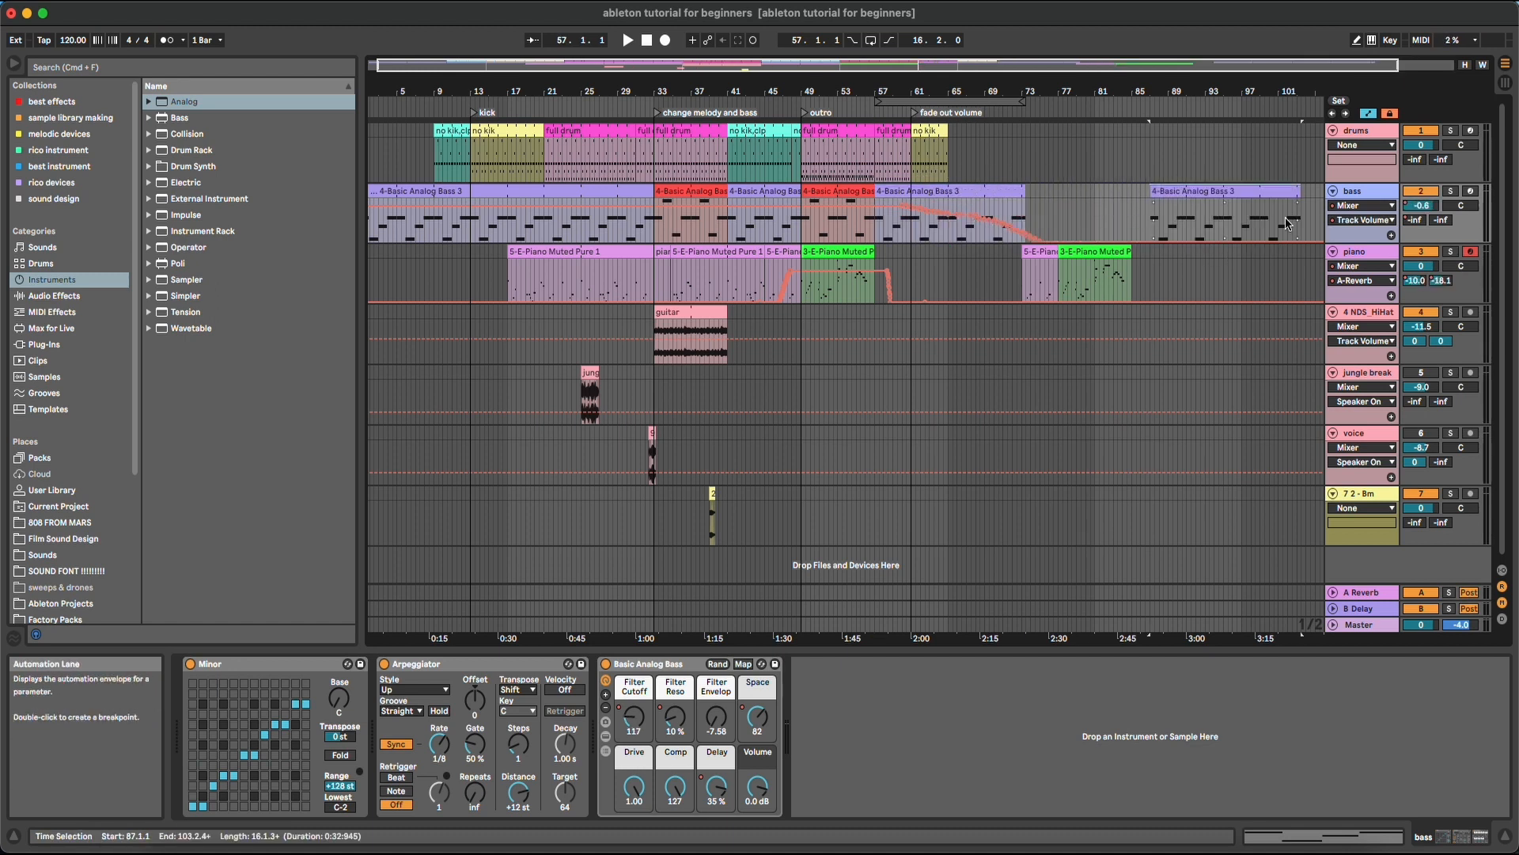
pyautogui.press('super+z')
# - With the envelopes unlocked, copy the bar 57 bass clip and its volume automation to position 82.3.1, undo it, and repeat the copy
pyautogui.click(934, 191)
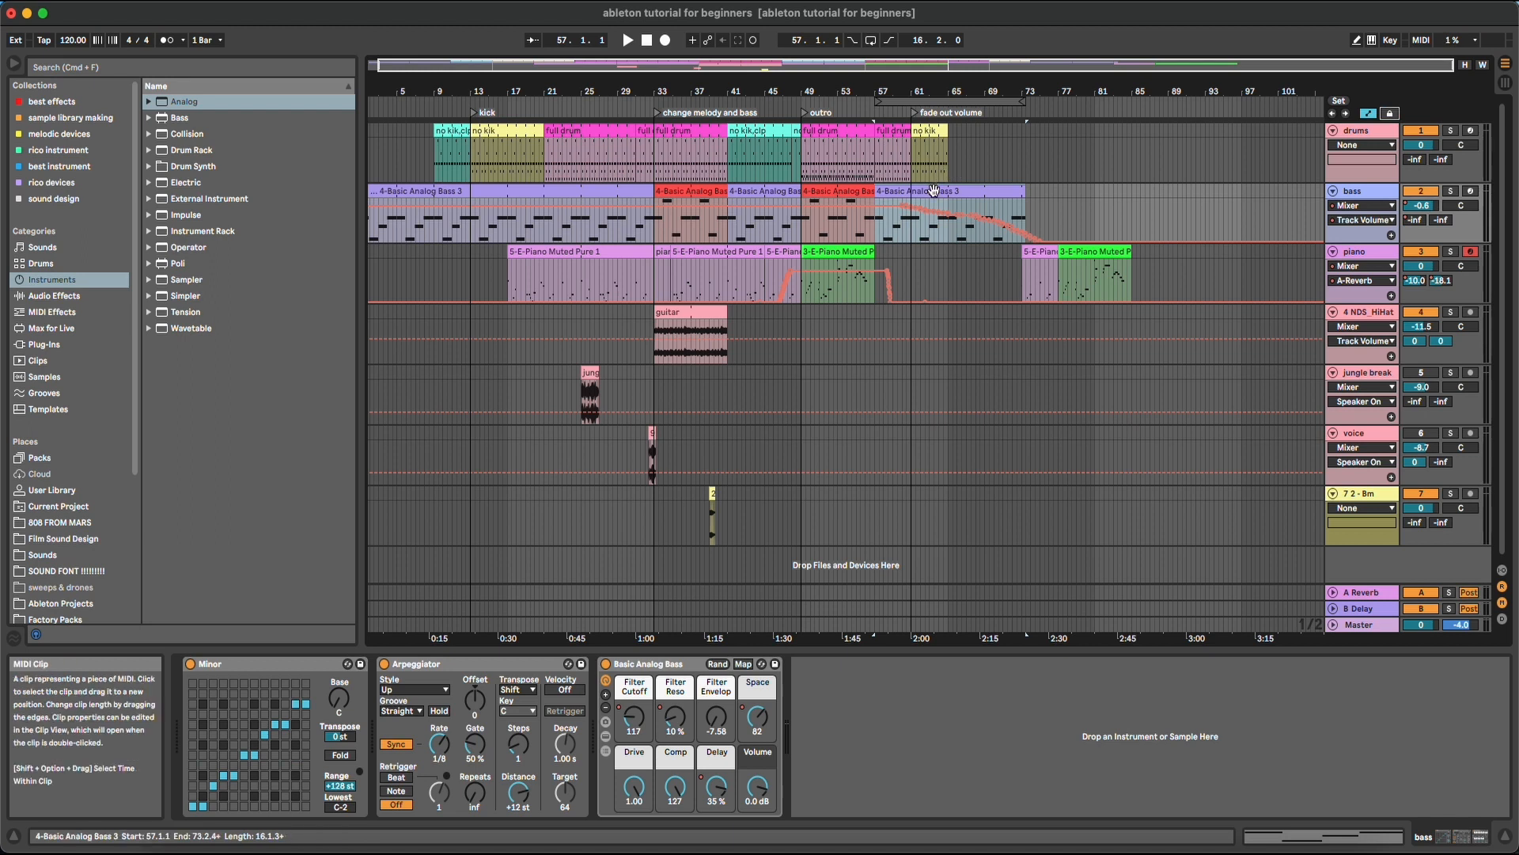
pyautogui.moveTo(934, 190); pyautogui.dragTo(1107, 243)
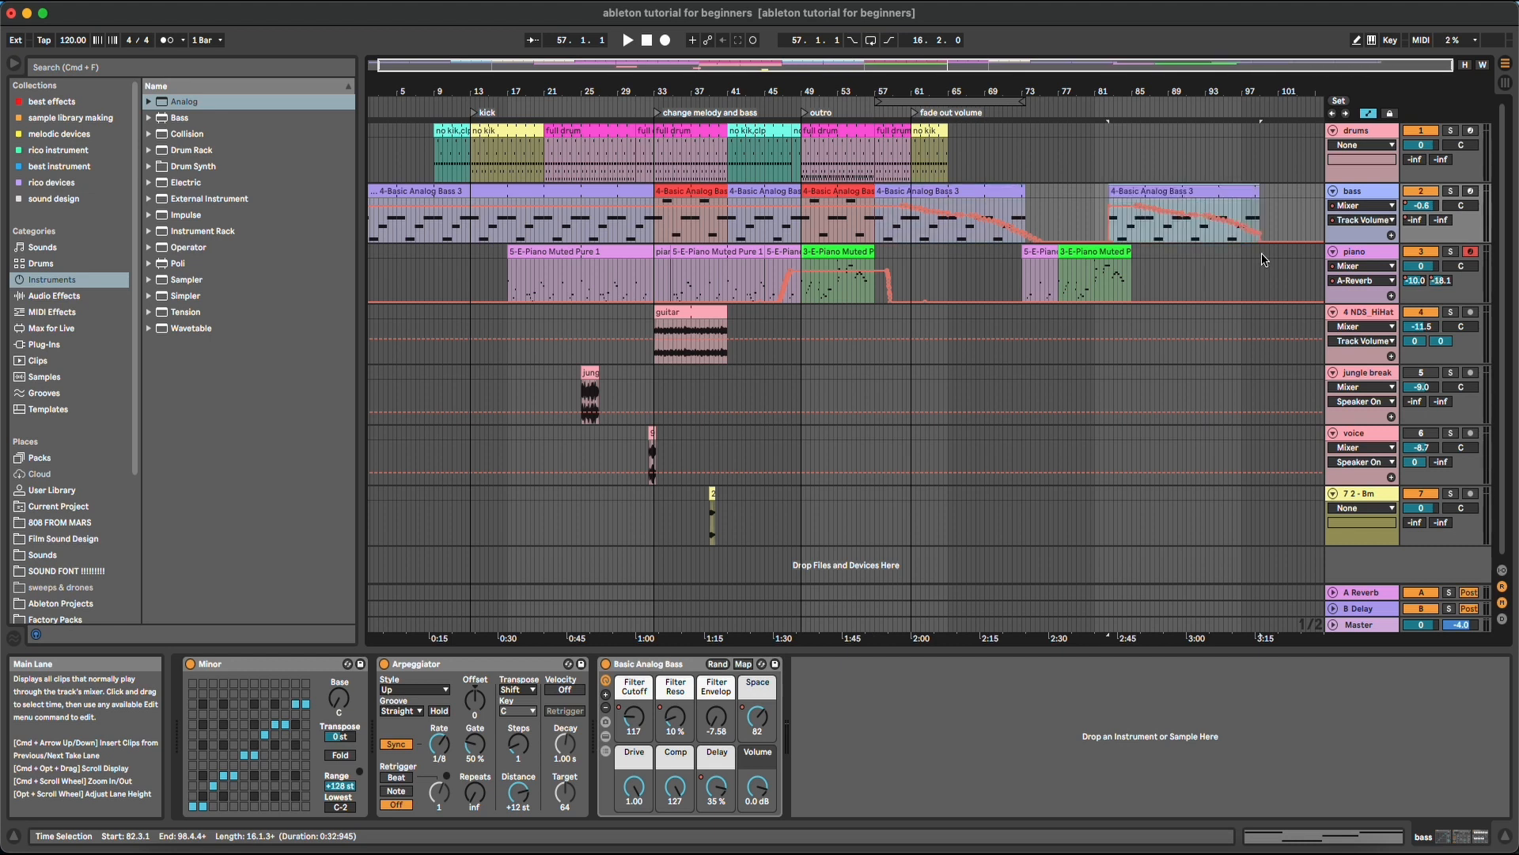
pyautogui.press('super+z')
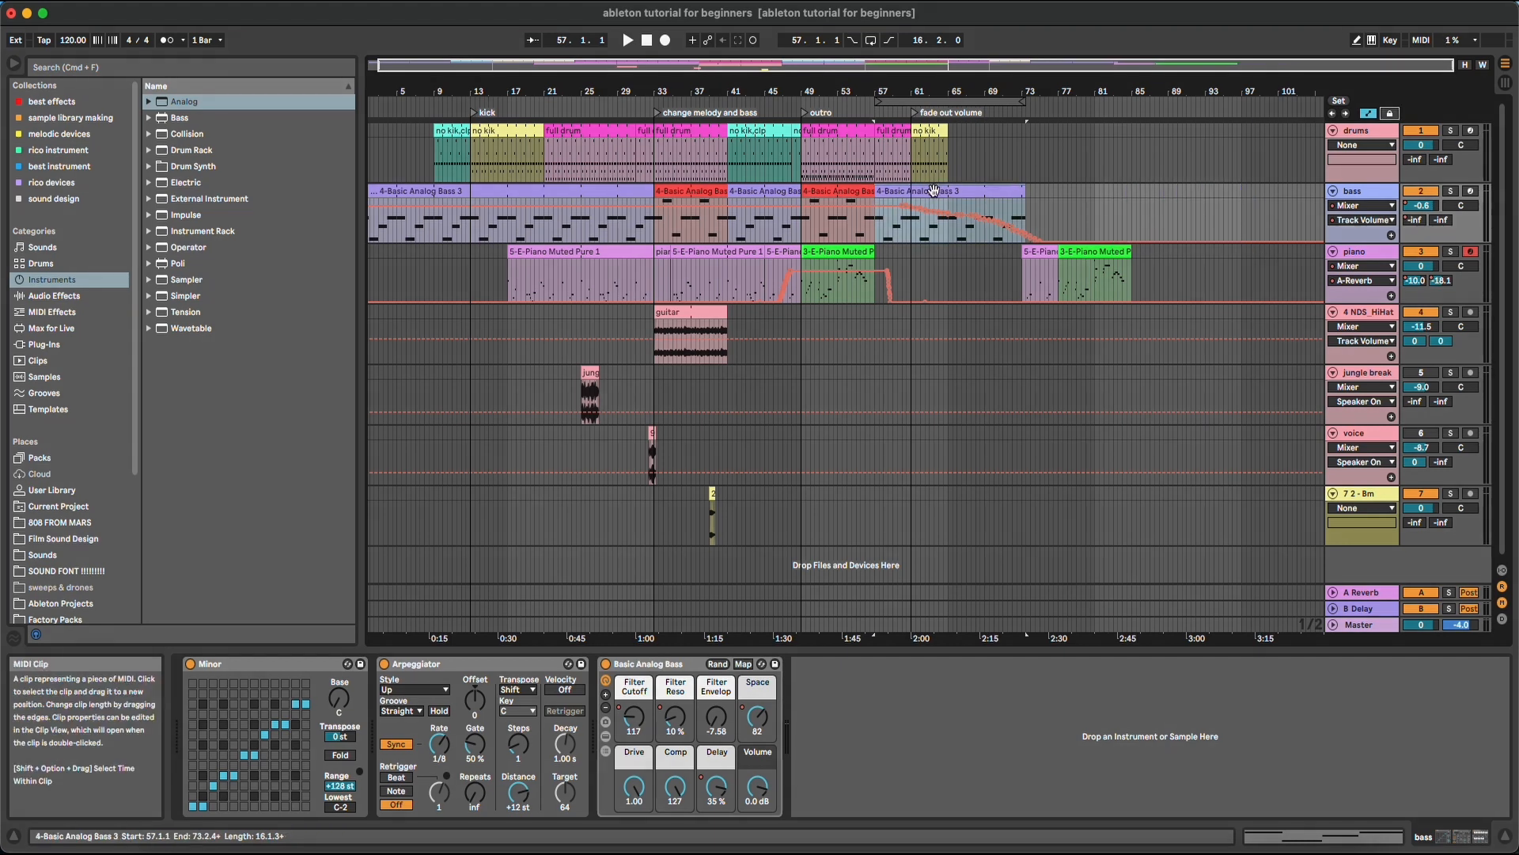
pyautogui.moveTo(934, 193); pyautogui.dragTo(1180, 197)
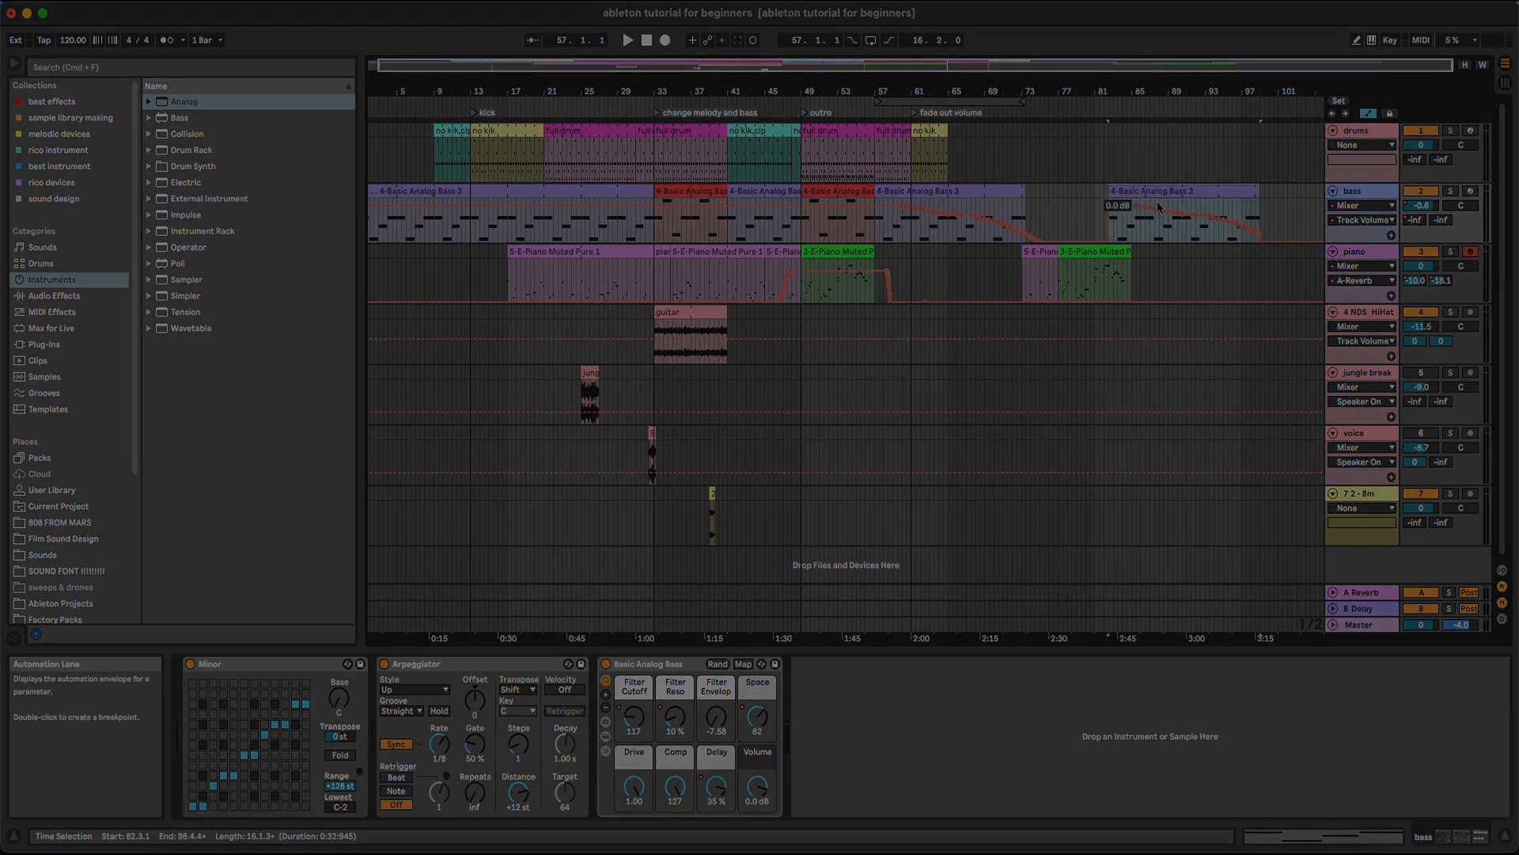